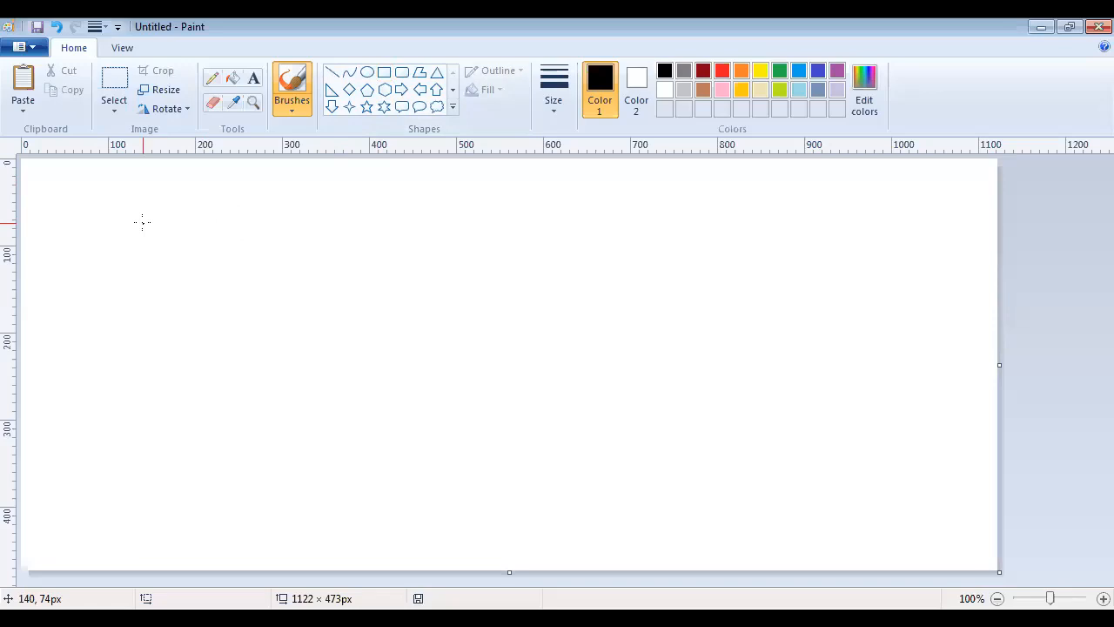
- Draw a header rectangle about 455 × 77 px near the canvas's upper-left corner and divide it with a vertical line toward its right end
click(383, 72)
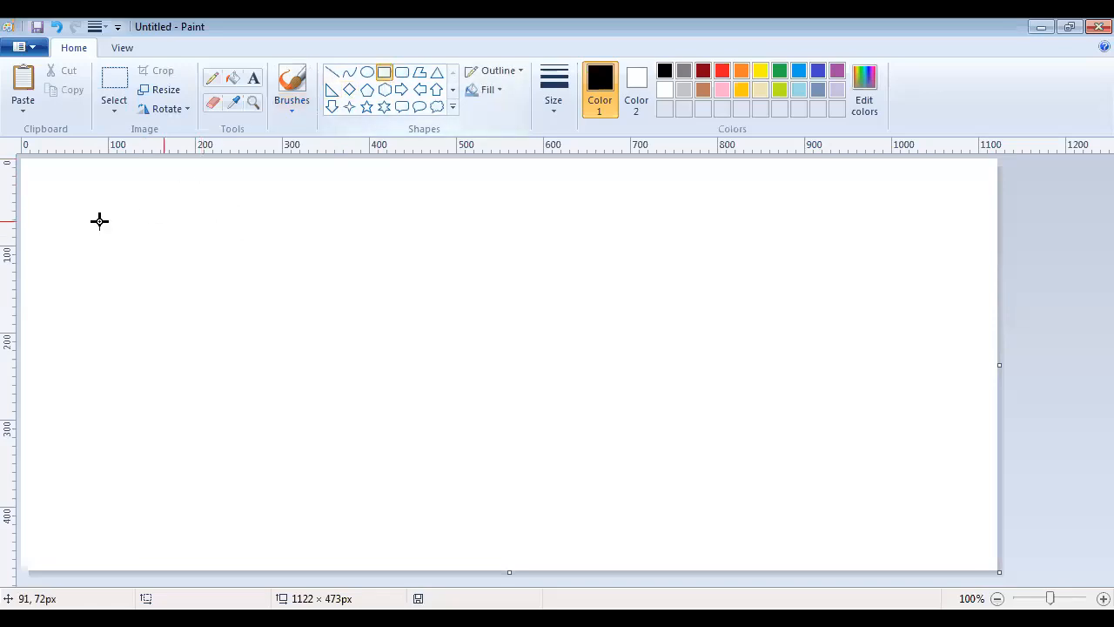
drag(62, 187, 460, 254)
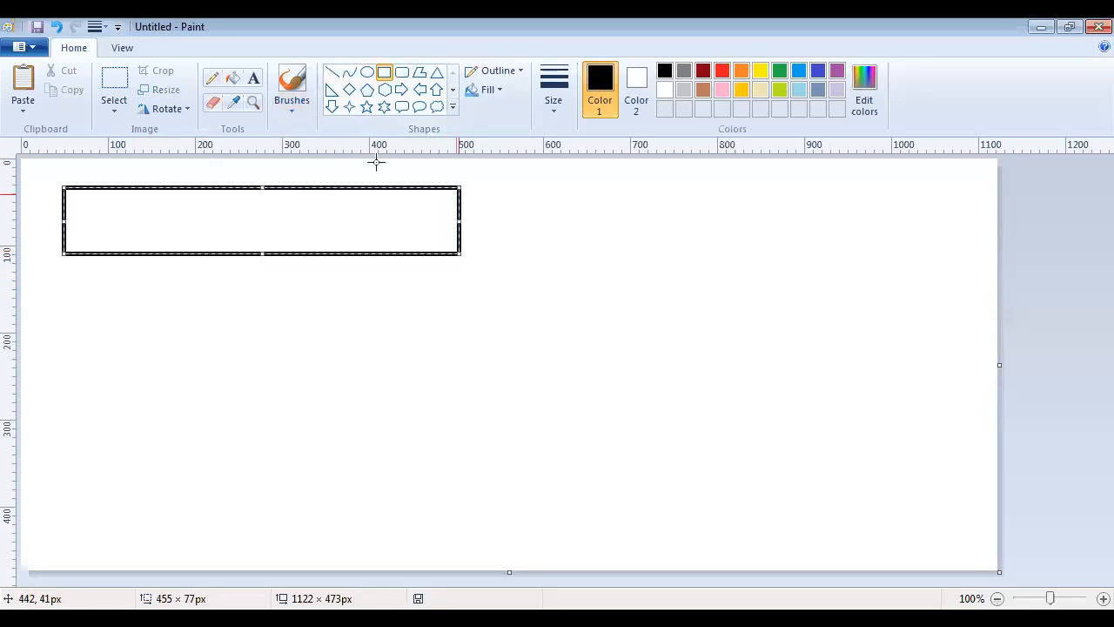
click(332, 72)
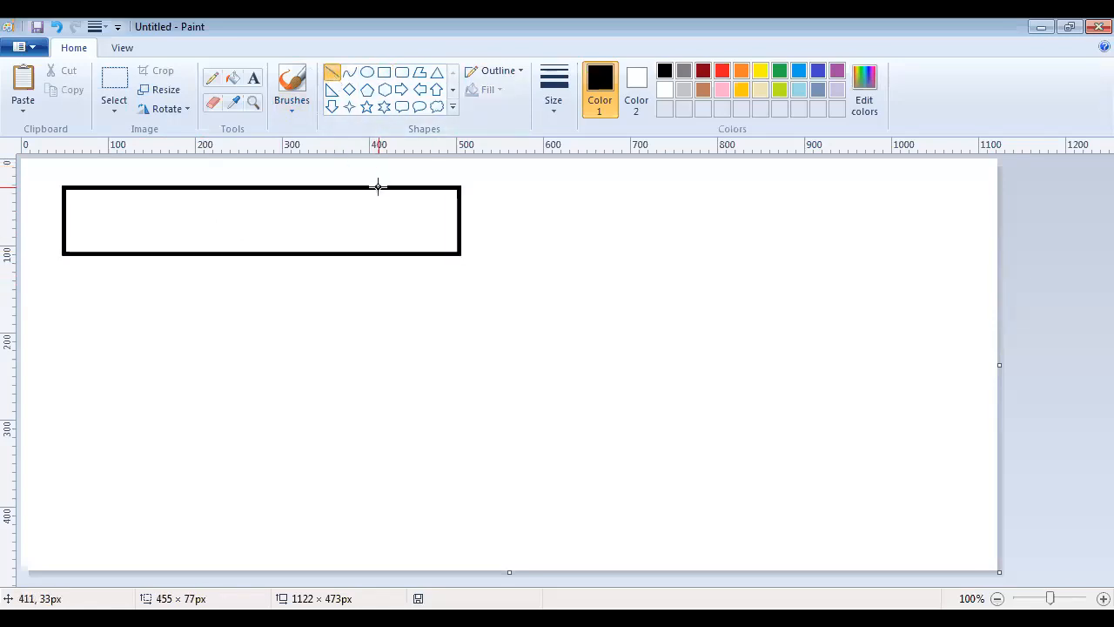
drag(378, 186, 379, 252)
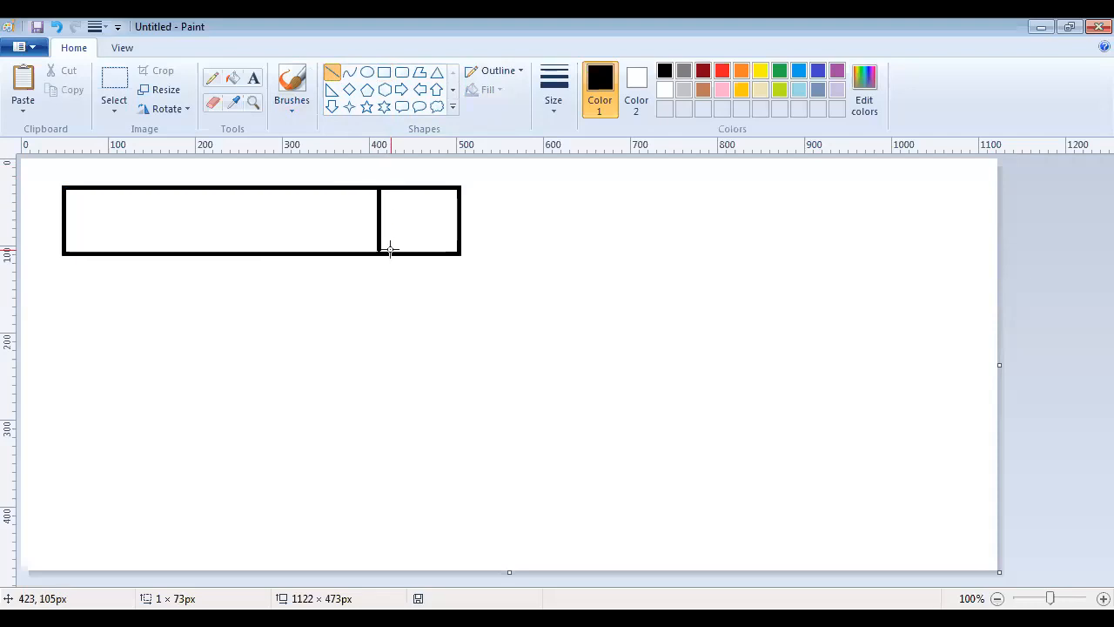
click(374, 305)
- Draw a body rectangle about 457 × 205 px below the header and divide it into a narrow upper row and a narrow left column
click(383, 74)
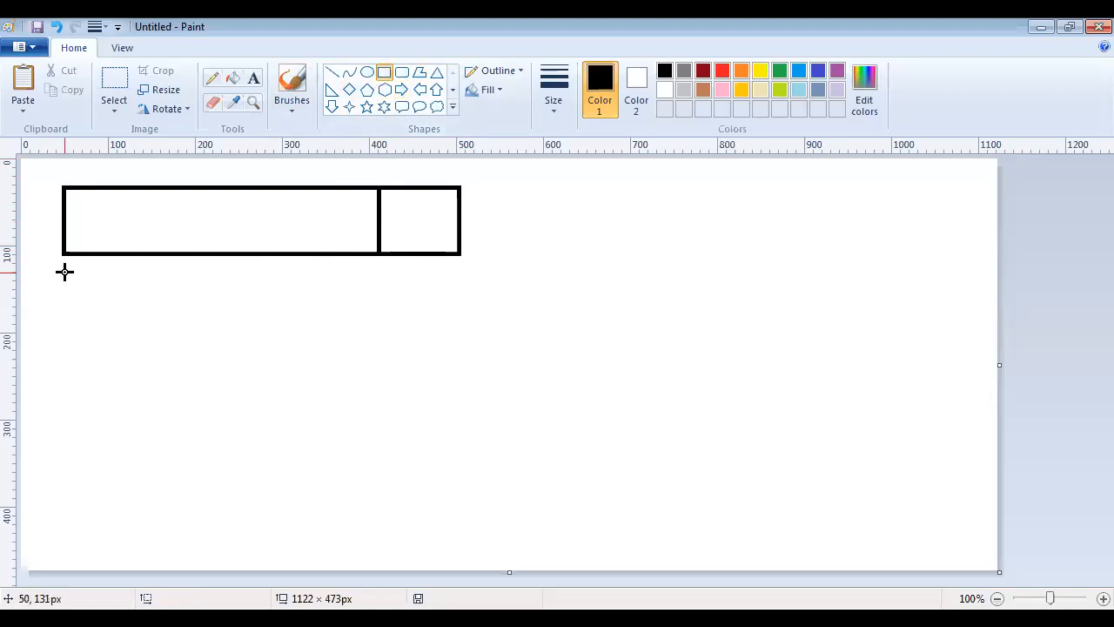
drag(60, 269, 458, 448)
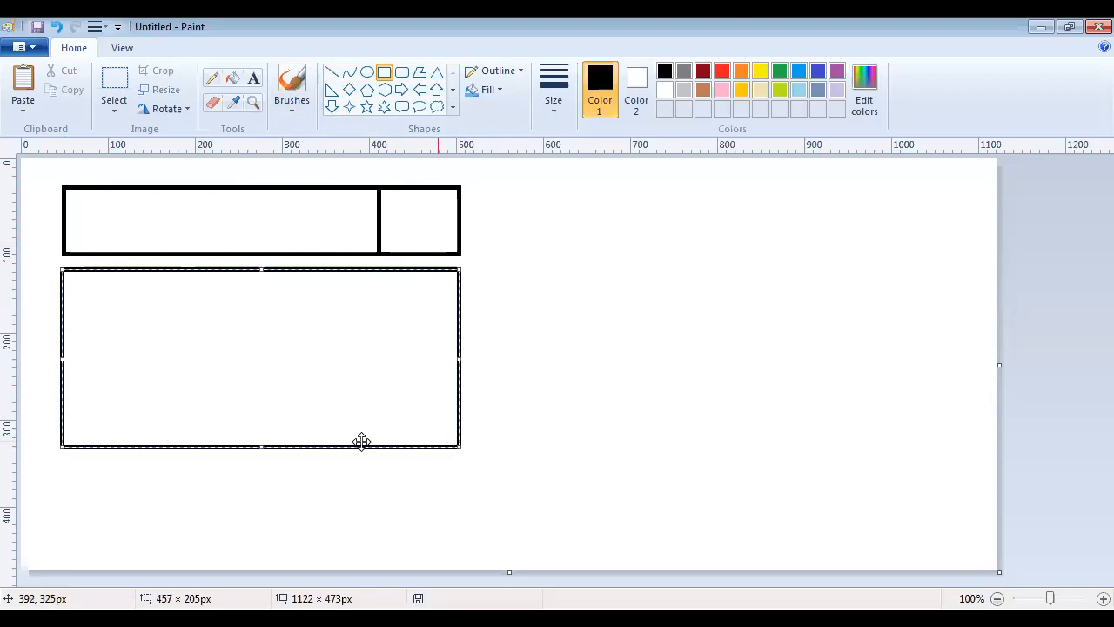
click(331, 71)
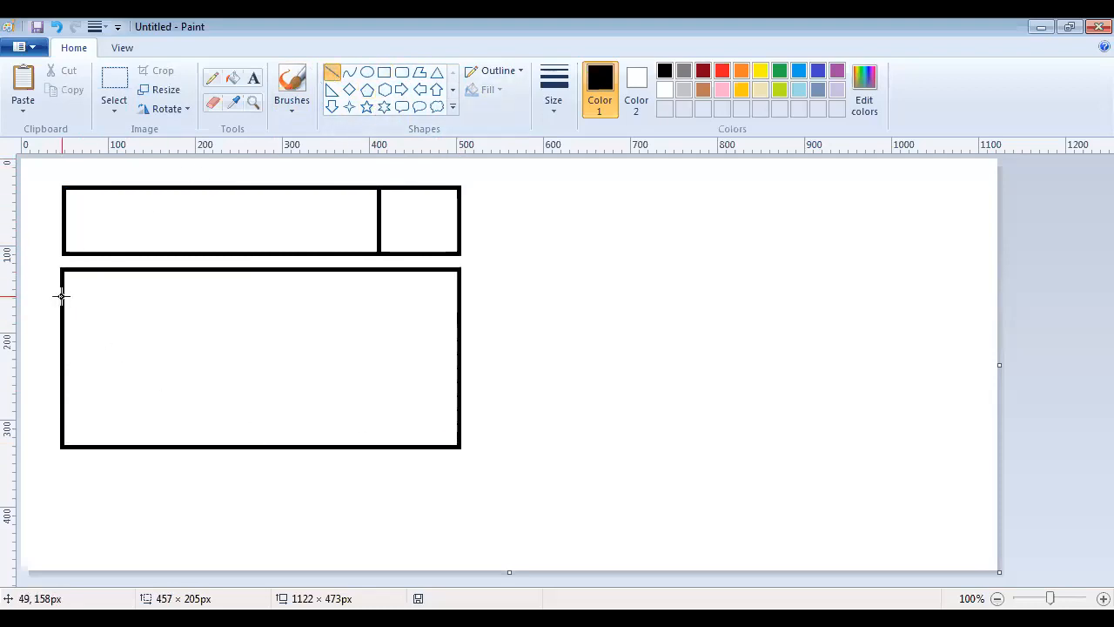
drag(61, 296, 458, 304)
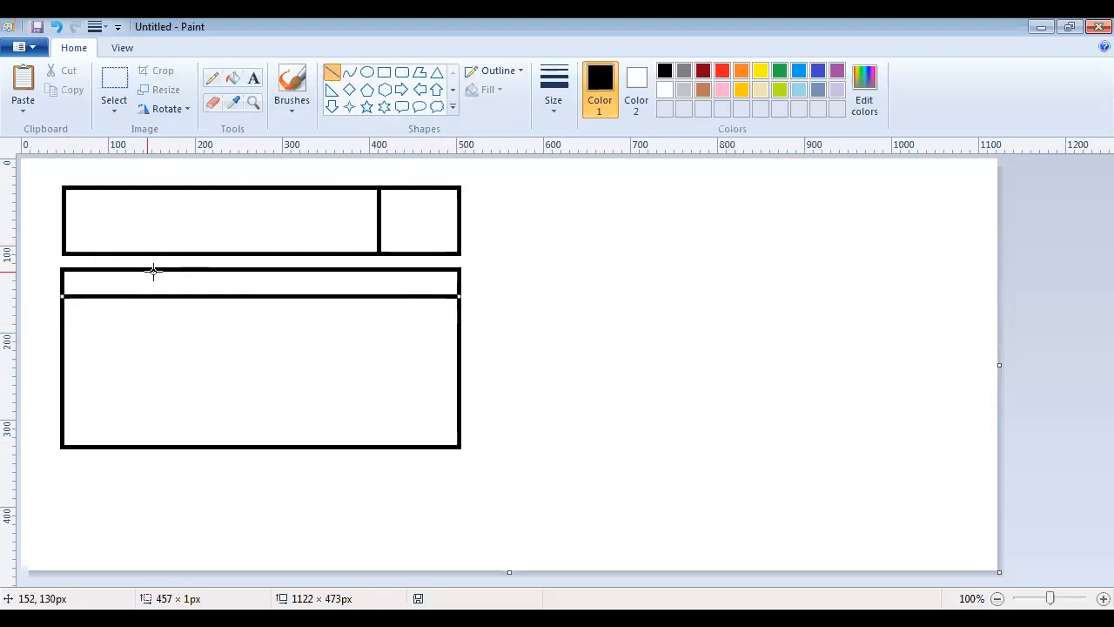
mouse_move(153, 270)
mouse_down()
mouse_move(155, 426)
mouse_move(166, 446)
mouse_up()
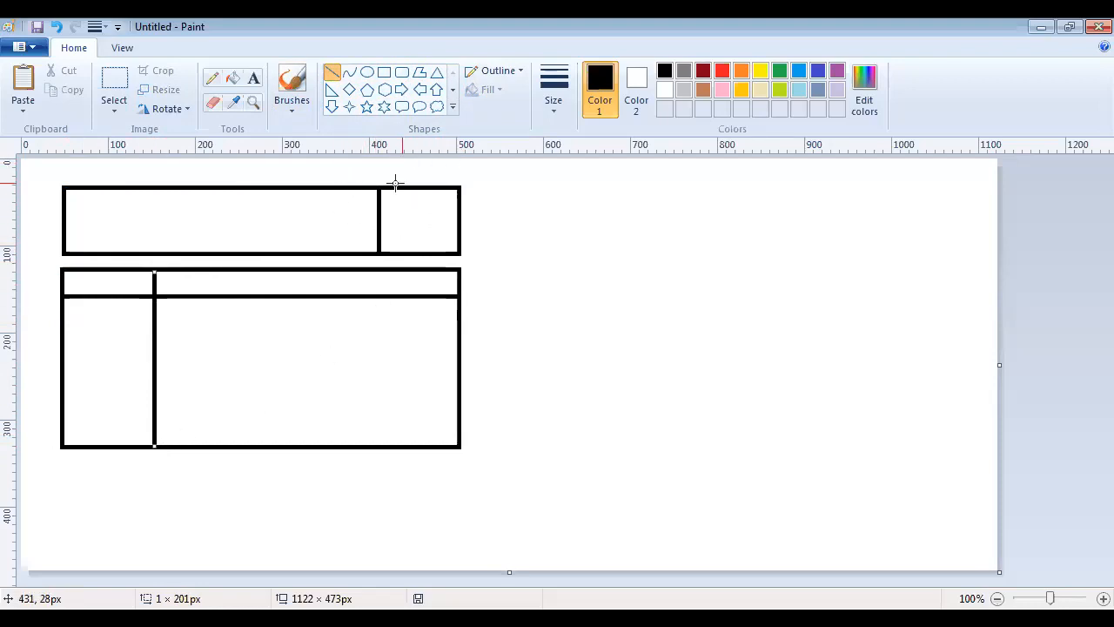
click(423, 203)
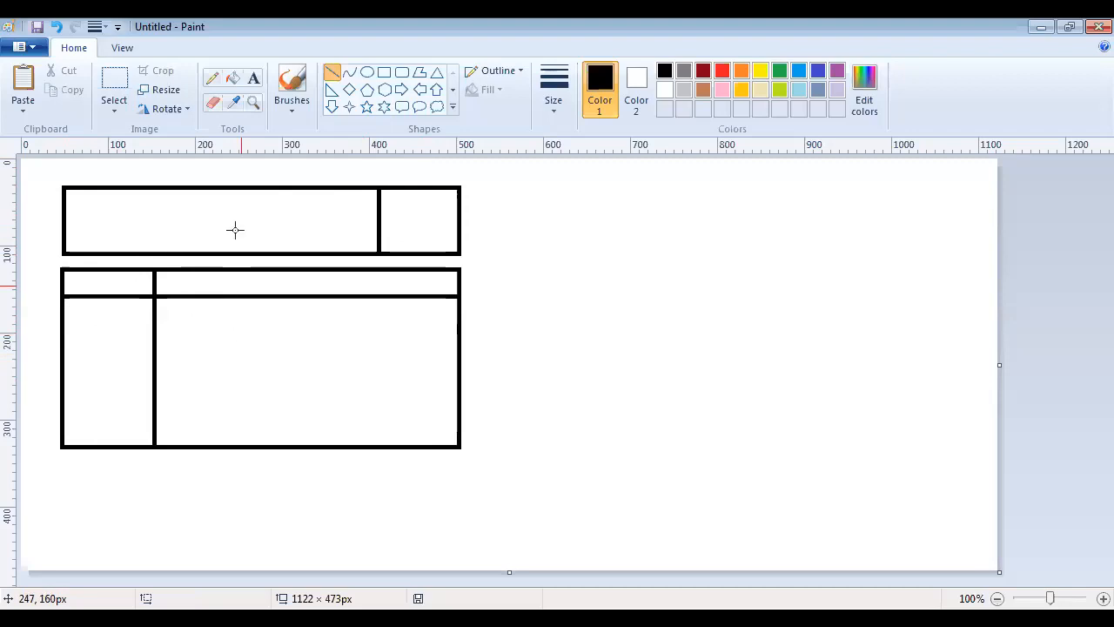
- Draw a menu box about 91 × 114 px in the body's left column and split it into four rows with horizontal lines
click(384, 73)
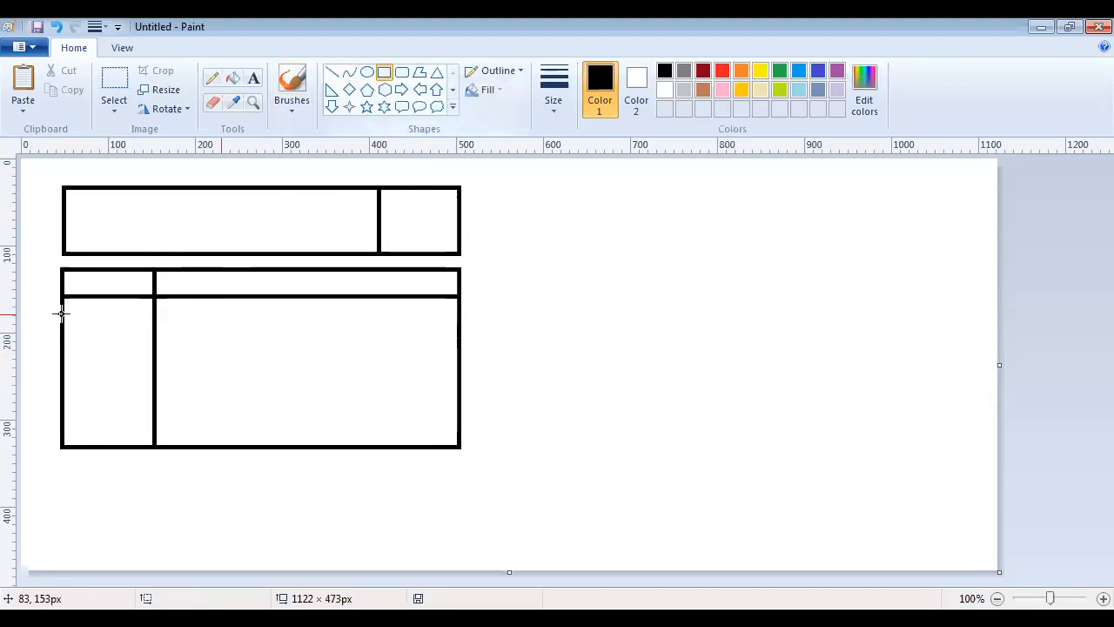
mouse_move(69, 305)
mouse_down()
mouse_move(119, 396)
mouse_move(148, 416)
mouse_move(148, 406)
mouse_up()
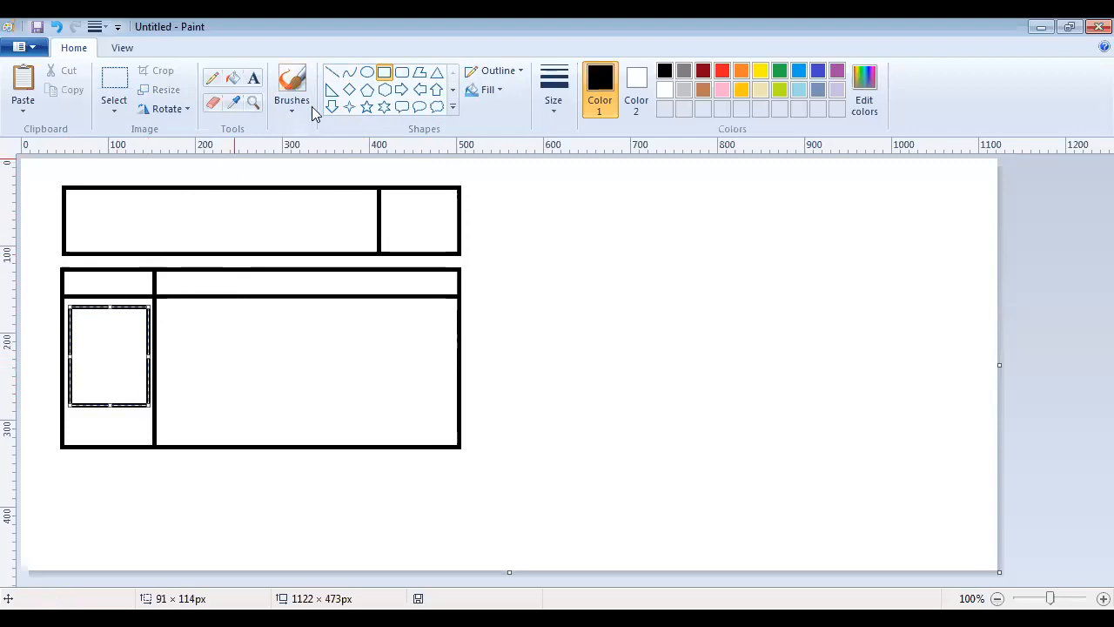
click(332, 77)
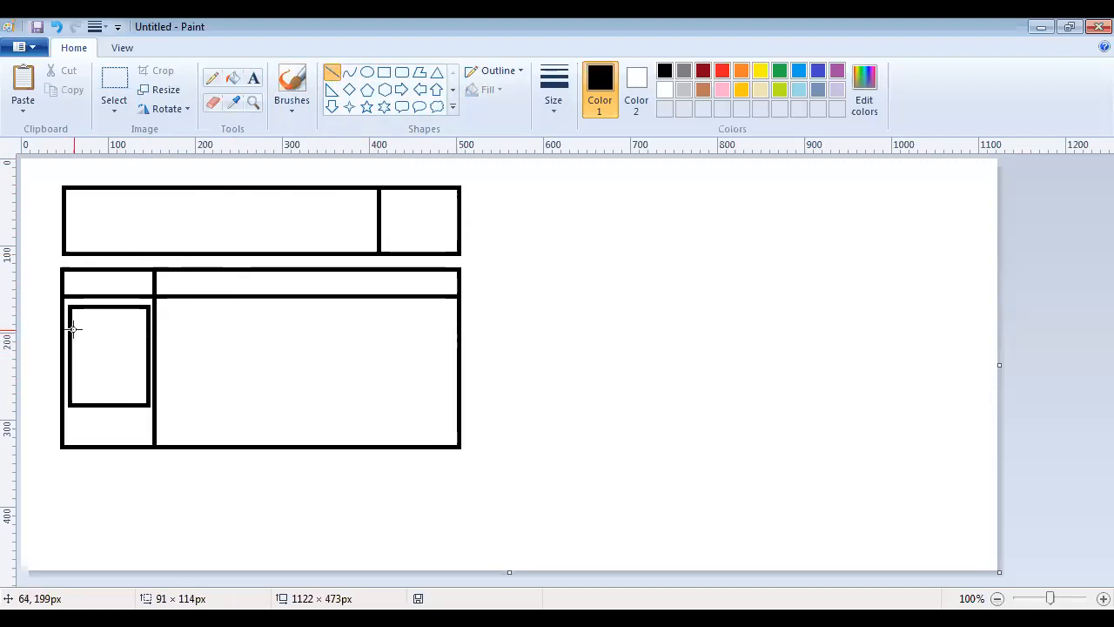
drag(73, 329, 147, 329)
drag(72, 350, 145, 361)
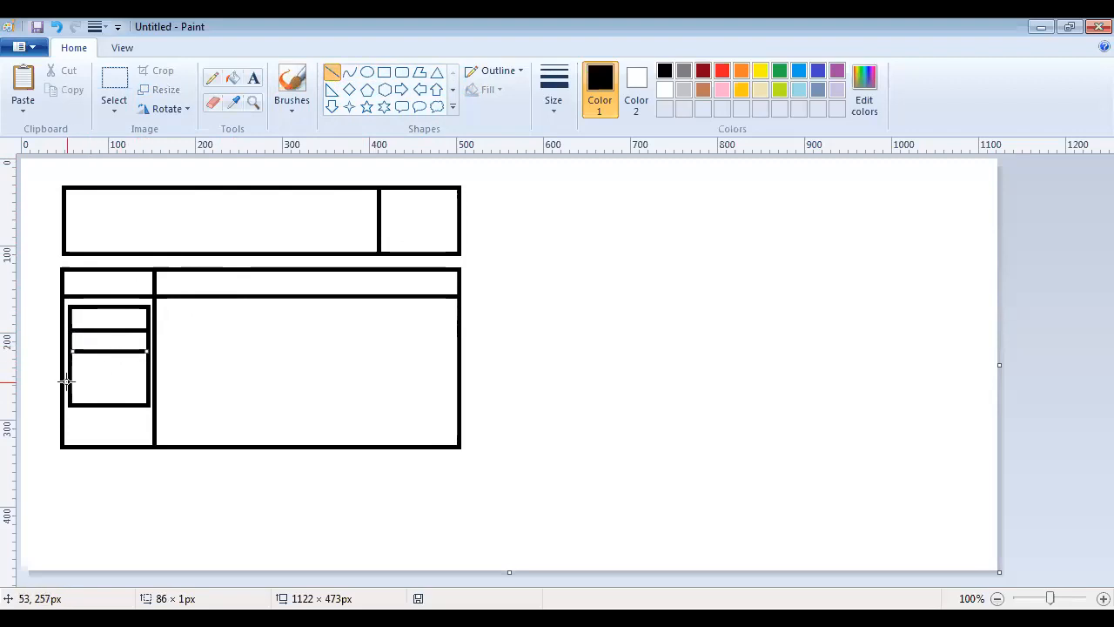
drag(72, 380, 147, 381)
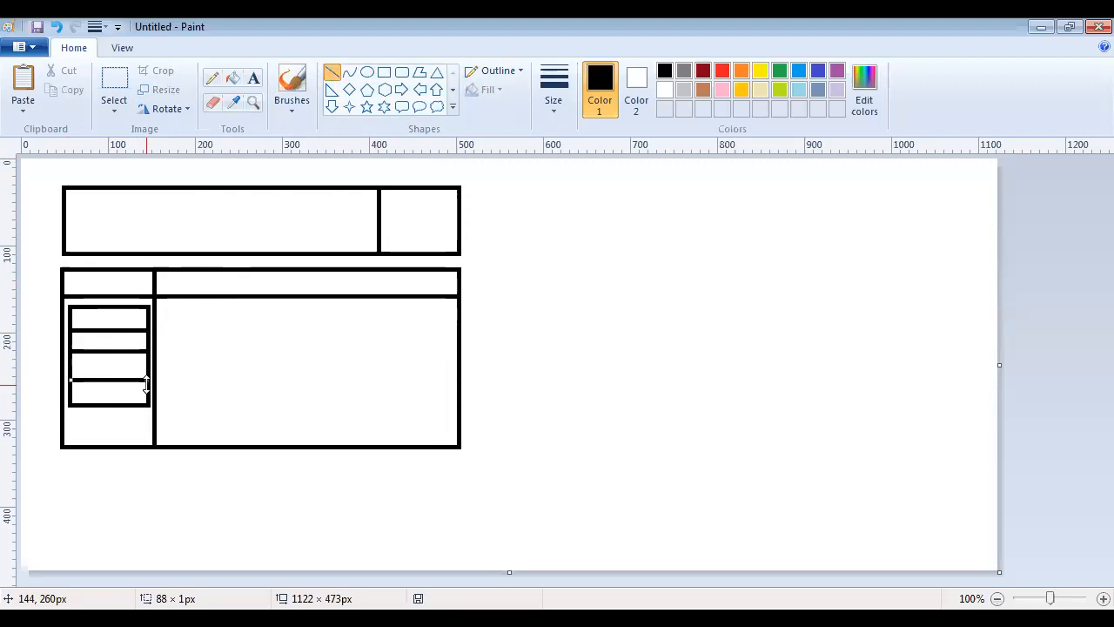
click(221, 388)
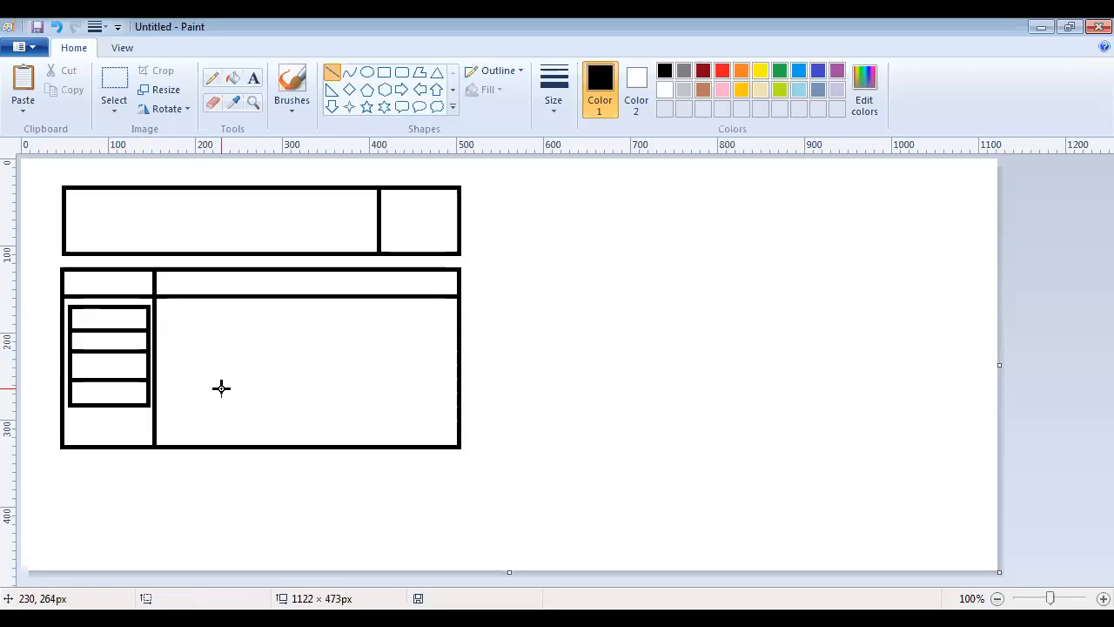
- Draw a rectangle about 307 × 134 px in the body's large right cell and divide it into two rows and three columns
click(385, 73)
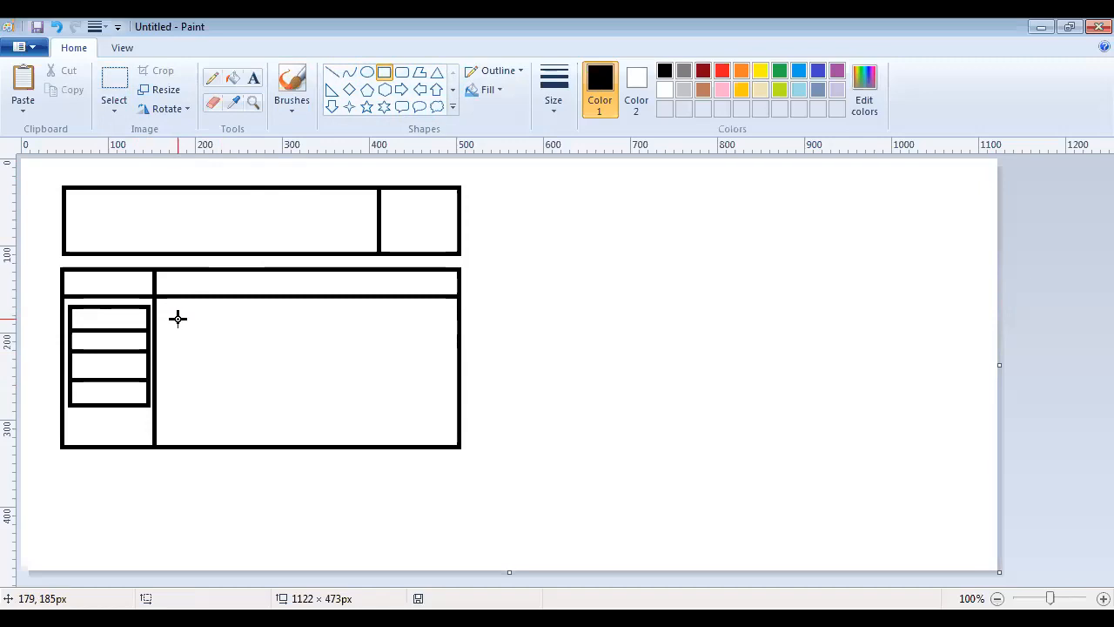
drag(179, 311, 447, 429)
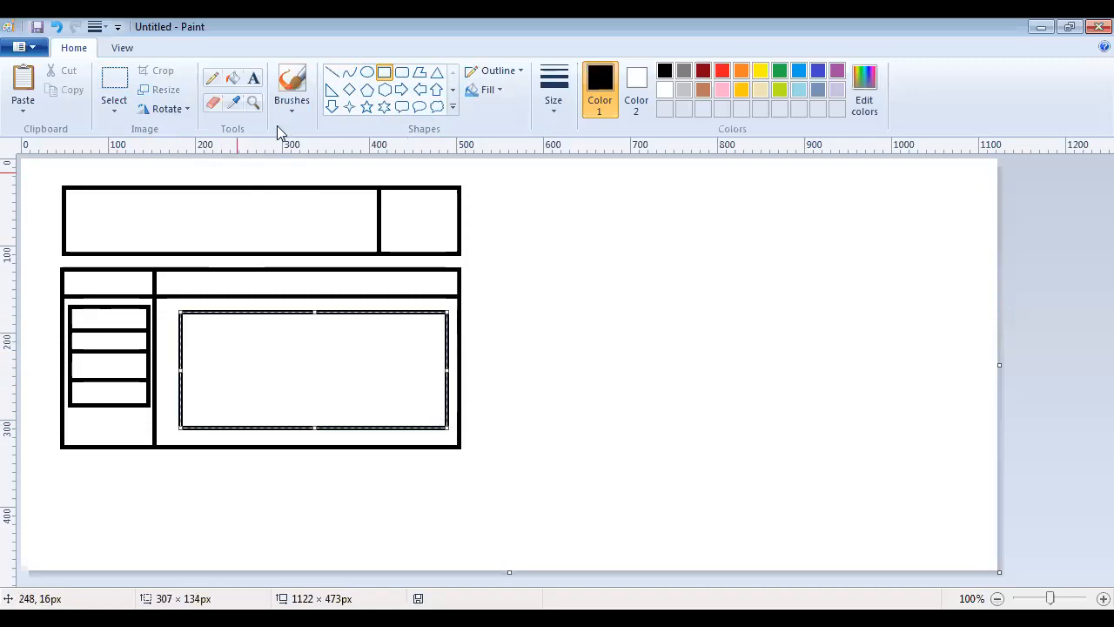
click(332, 74)
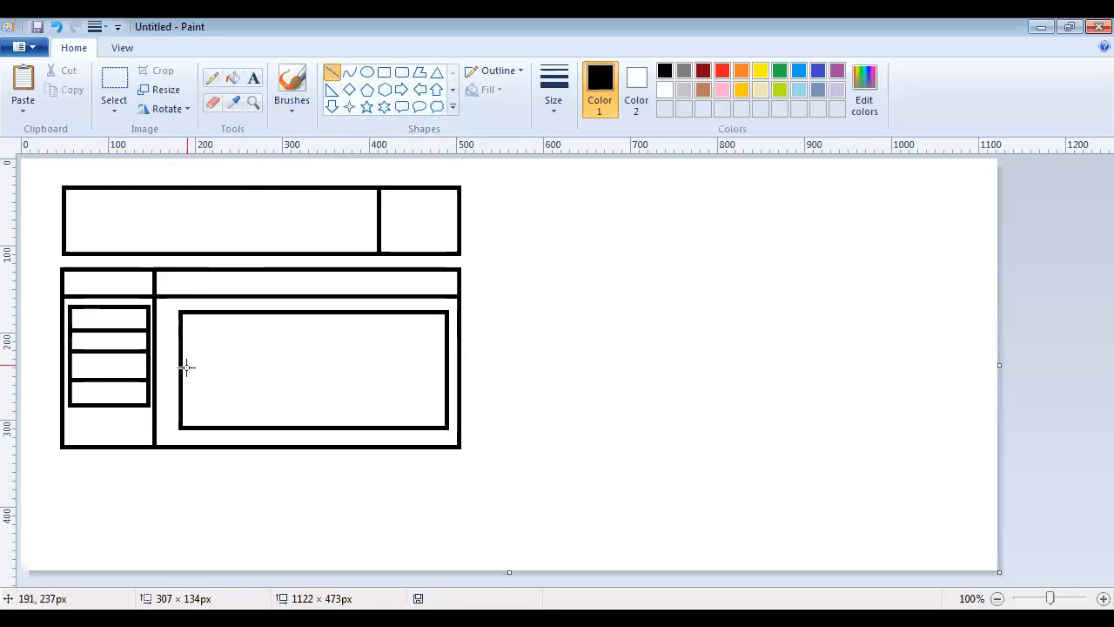
mouse_move(183, 371)
mouse_down()
mouse_move(380, 392)
mouse_move(443, 371)
mouse_up()
key(ctrl+z)
drag(179, 373, 443, 393)
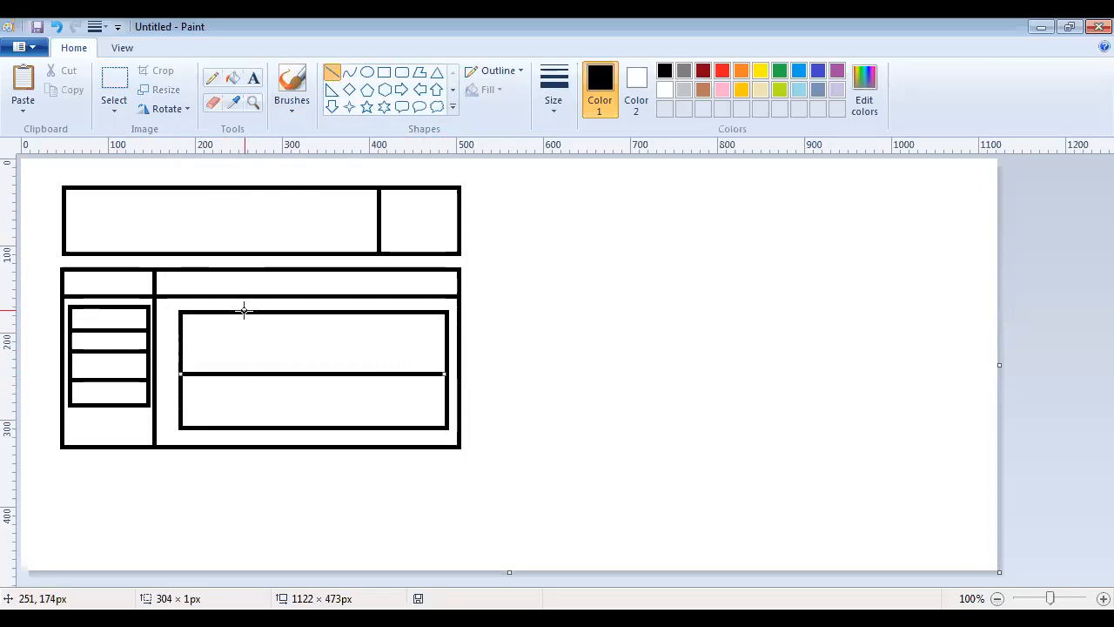
drag(247, 313, 259, 423)
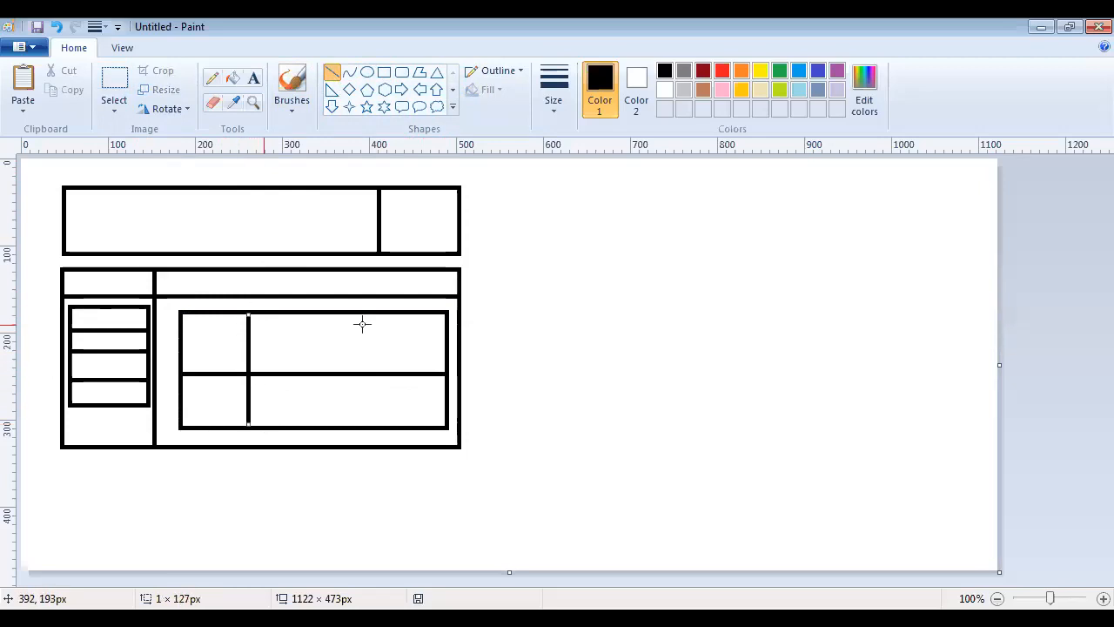
drag(341, 314, 369, 427)
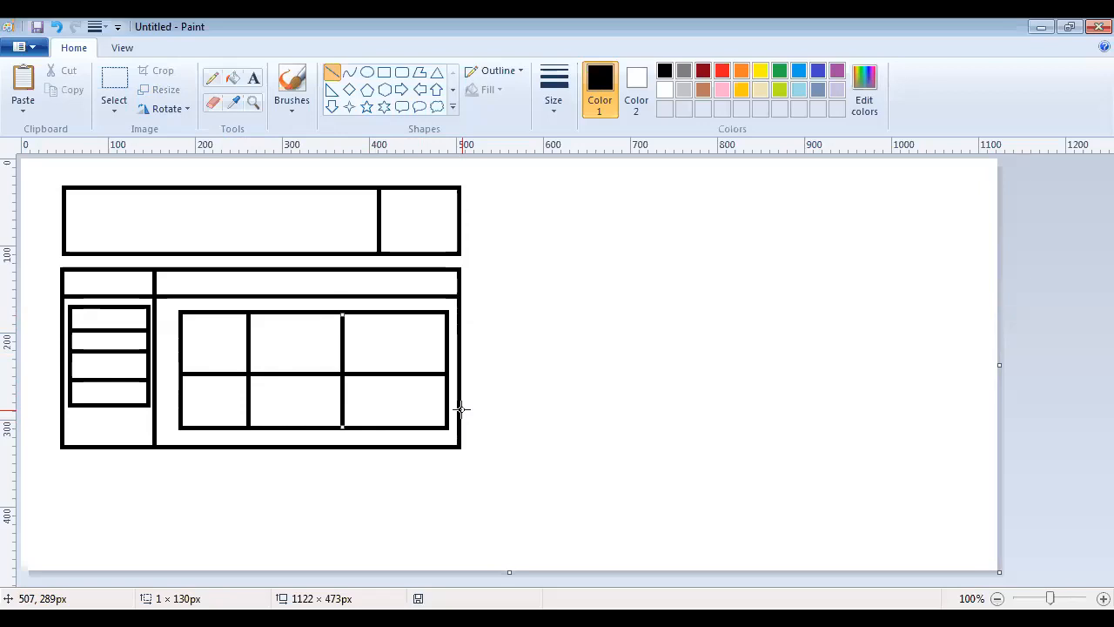
click(543, 296)
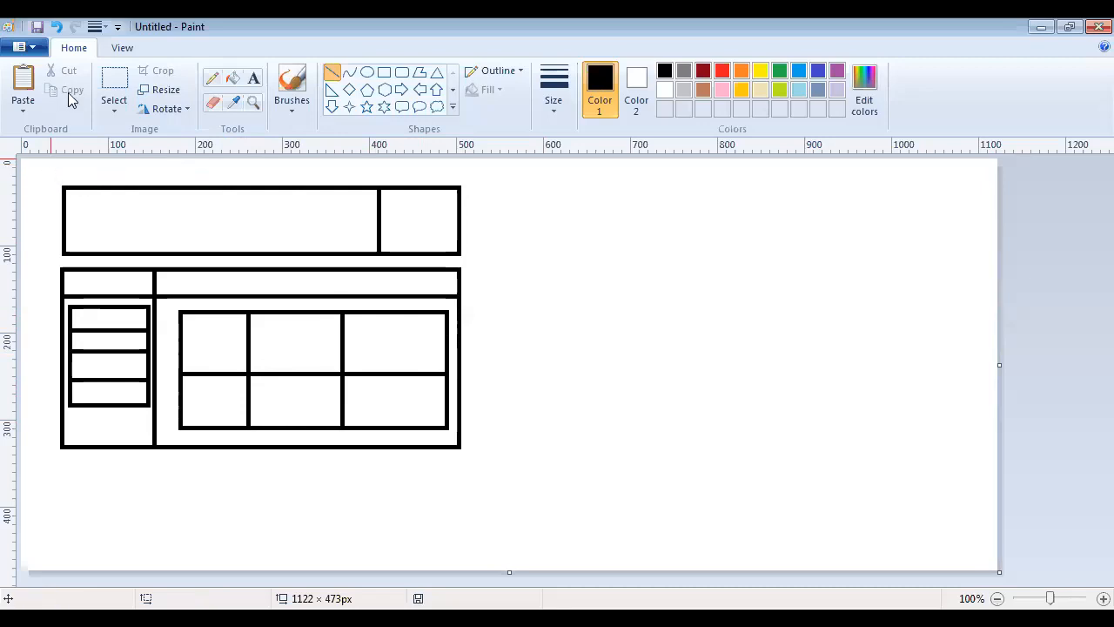
- Duplicate the whole page layout sketch and place the copy beside the original in the empty right half of the canvas
click(119, 90)
mouse_move(47, 166)
mouse_down()
mouse_move(269, 385)
mouse_move(467, 474)
mouse_move(479, 468)
mouse_up()
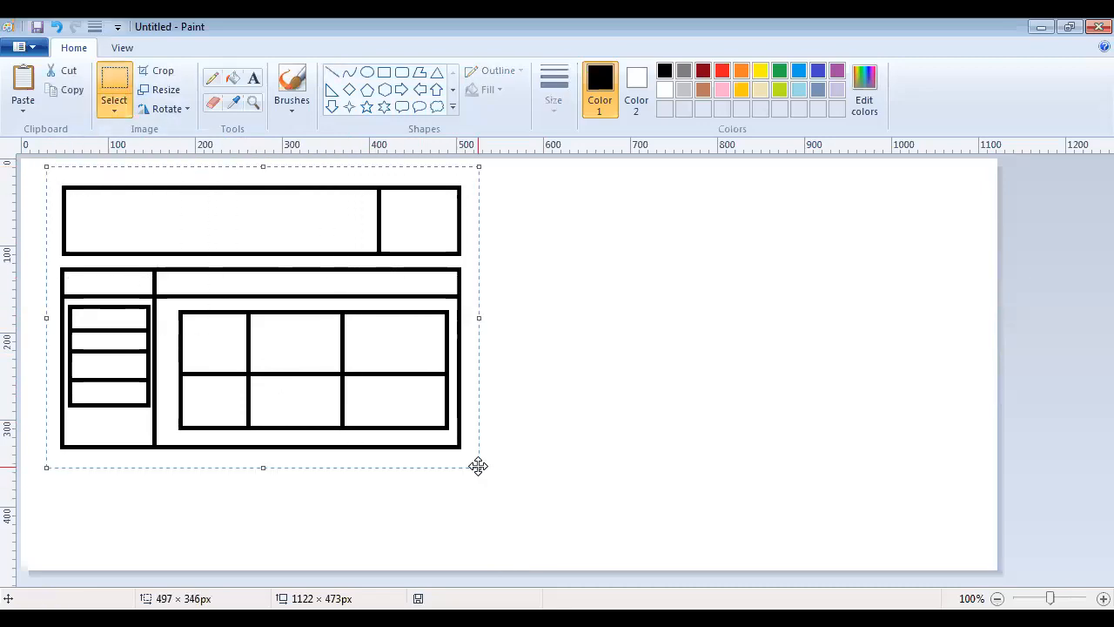
key(ctrl+c)
key(ctrl+v)
mouse_move(291, 229)
mouse_down()
mouse_move(637, 306)
mouse_move(754, 263)
mouse_move(776, 234)
mouse_up()
click(425, 499)
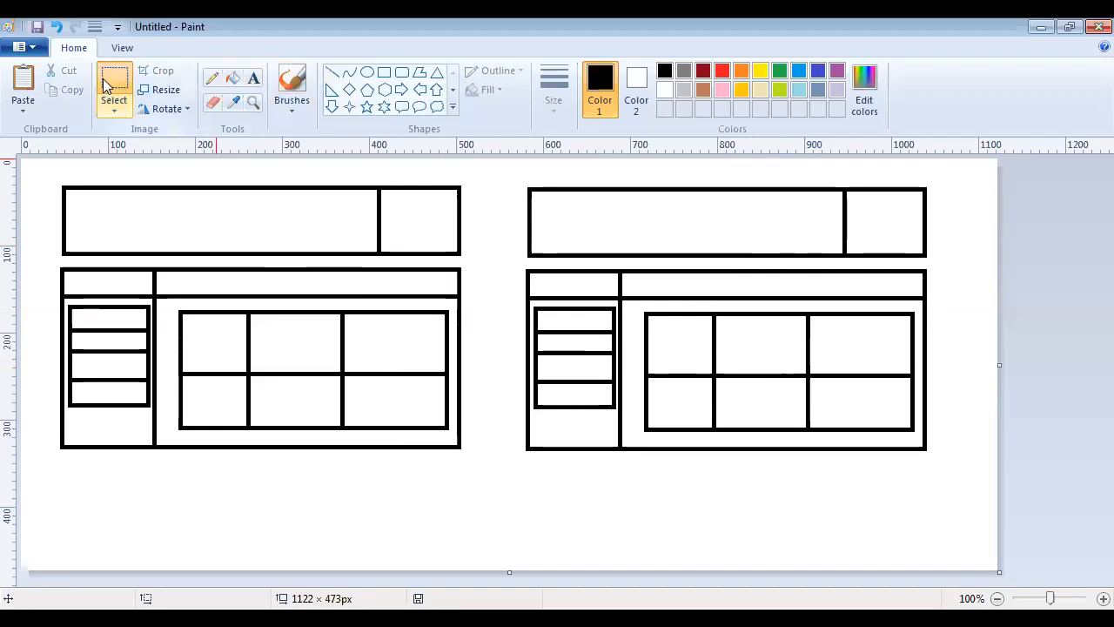
- Delete the narrow upper row and the inner two-by-three grid from the copied layout's body
drag(514, 264, 619, 297)
drag(737, 304, 946, 296)
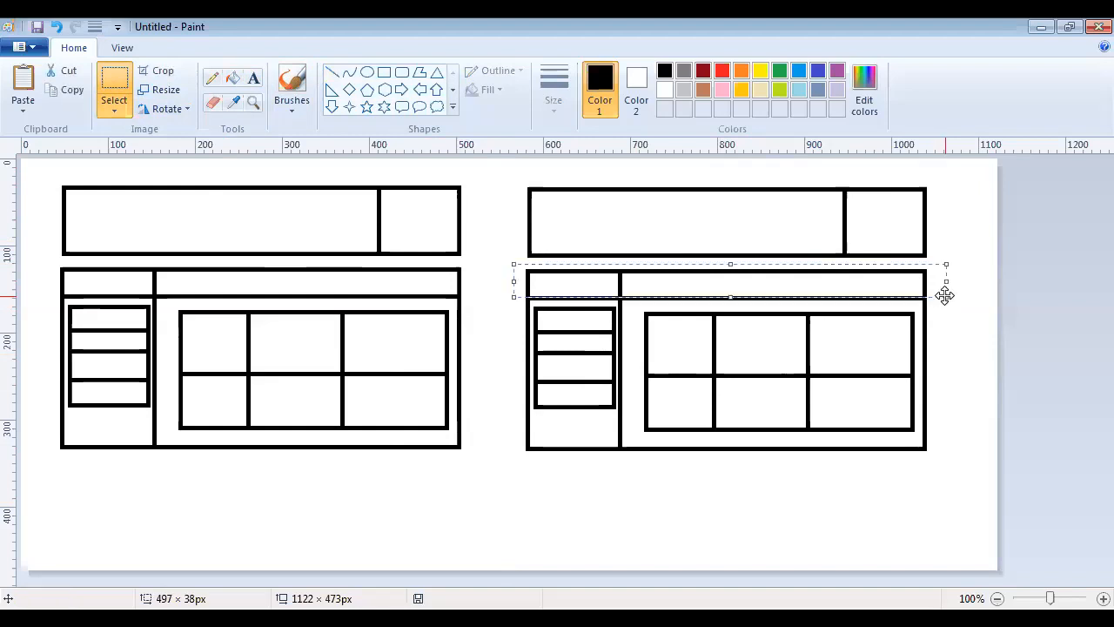
key(Delete)
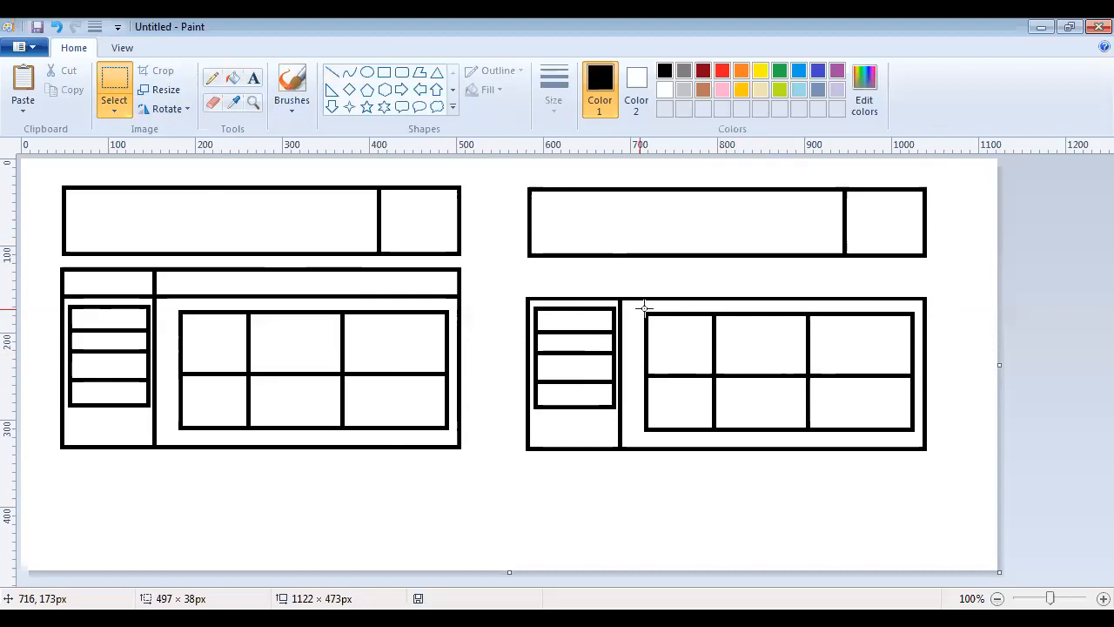
mouse_move(642, 310)
mouse_down()
mouse_move(754, 393)
mouse_move(917, 439)
mouse_up()
key(Delete)
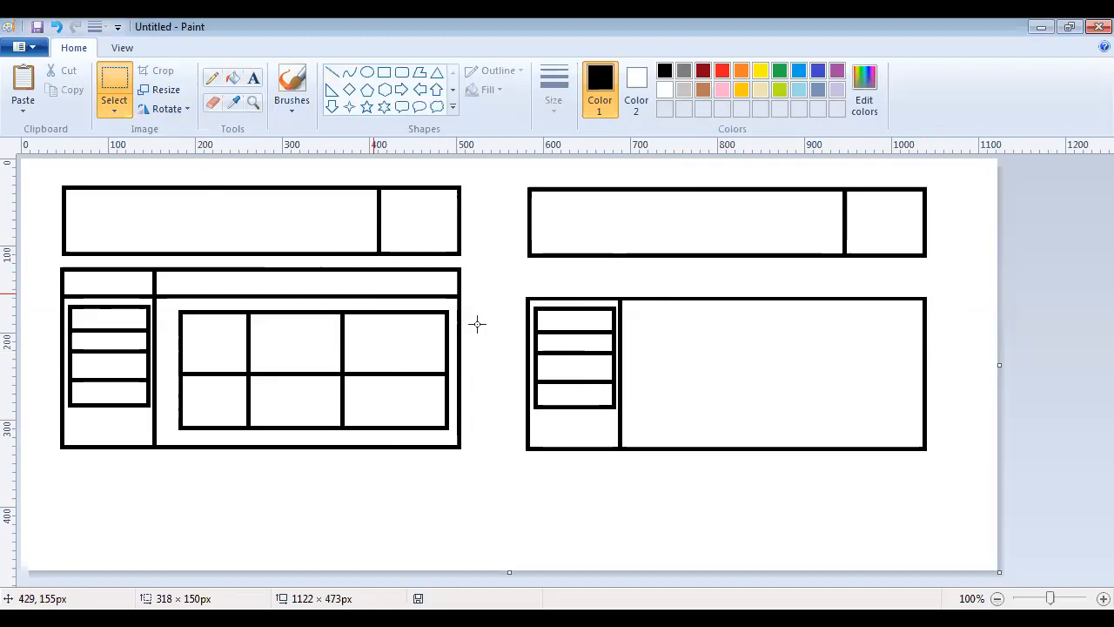
- Move the copied layout's remaining body section up to sit just below its header
mouse_move(517, 281)
mouse_down()
mouse_move(650, 424)
mouse_move(900, 498)
mouse_move(945, 497)
mouse_up()
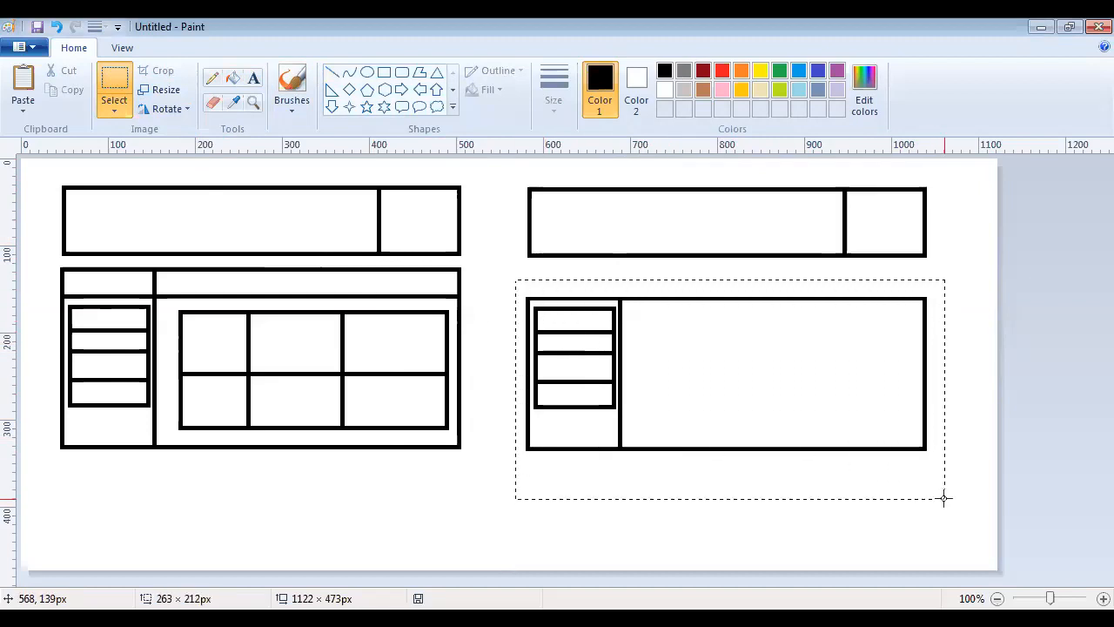
mouse_move(813, 410)
mouse_down()
mouse_move(809, 381)
mouse_move(816, 390)
mouse_up()
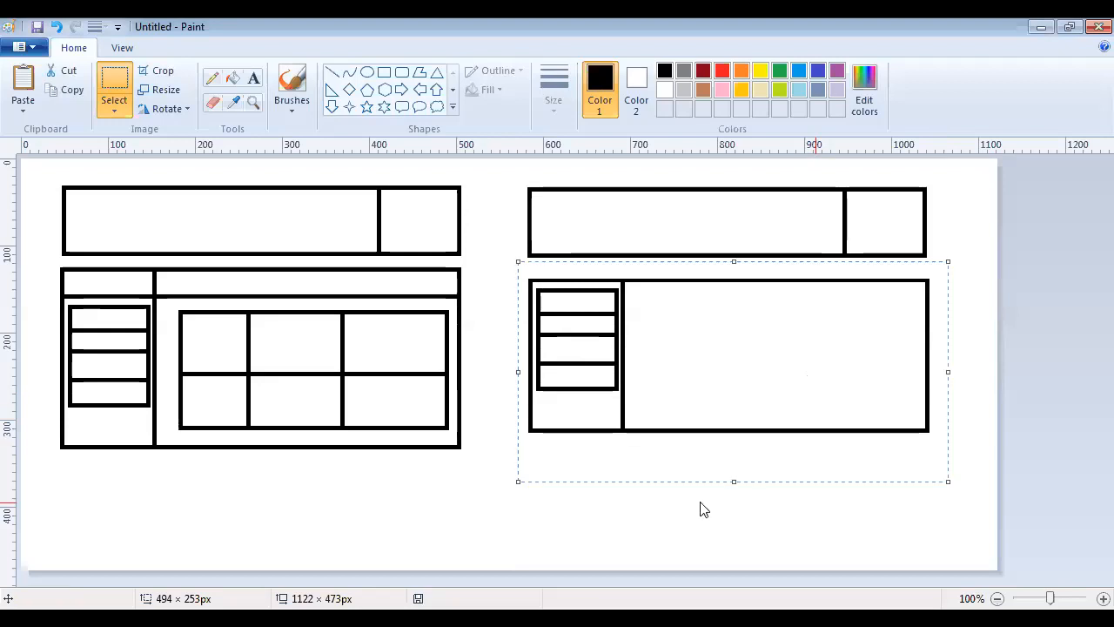
click(487, 264)
mouse_move(518, 275)
mouse_down()
mouse_move(813, 346)
mouse_move(990, 418)
mouse_move(944, 454)
mouse_up()
drag(901, 390, 900, 379)
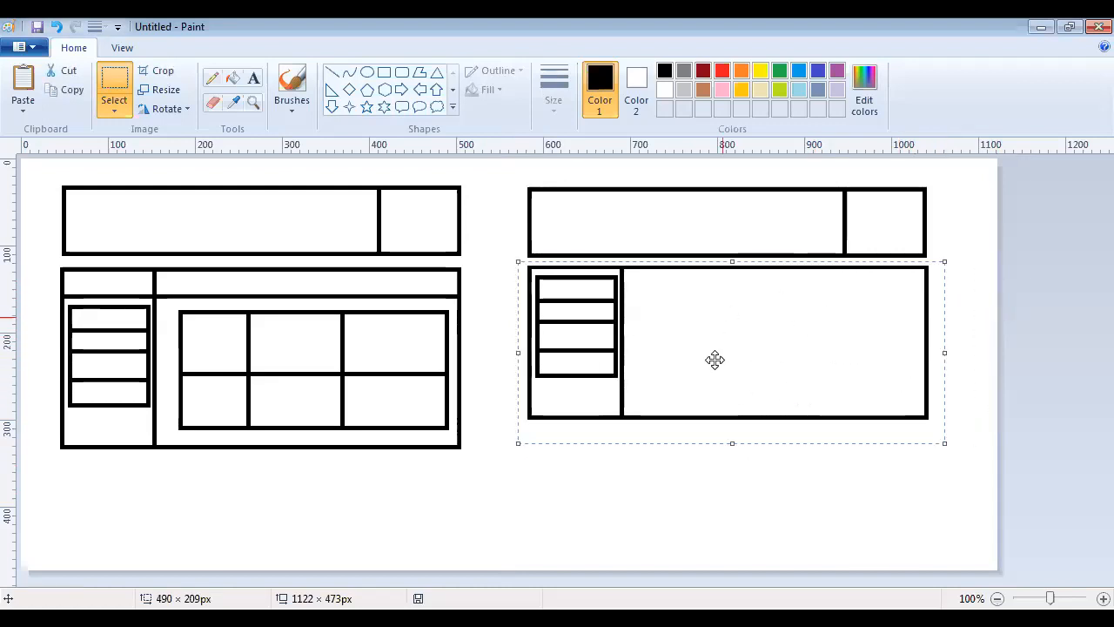
click(708, 474)
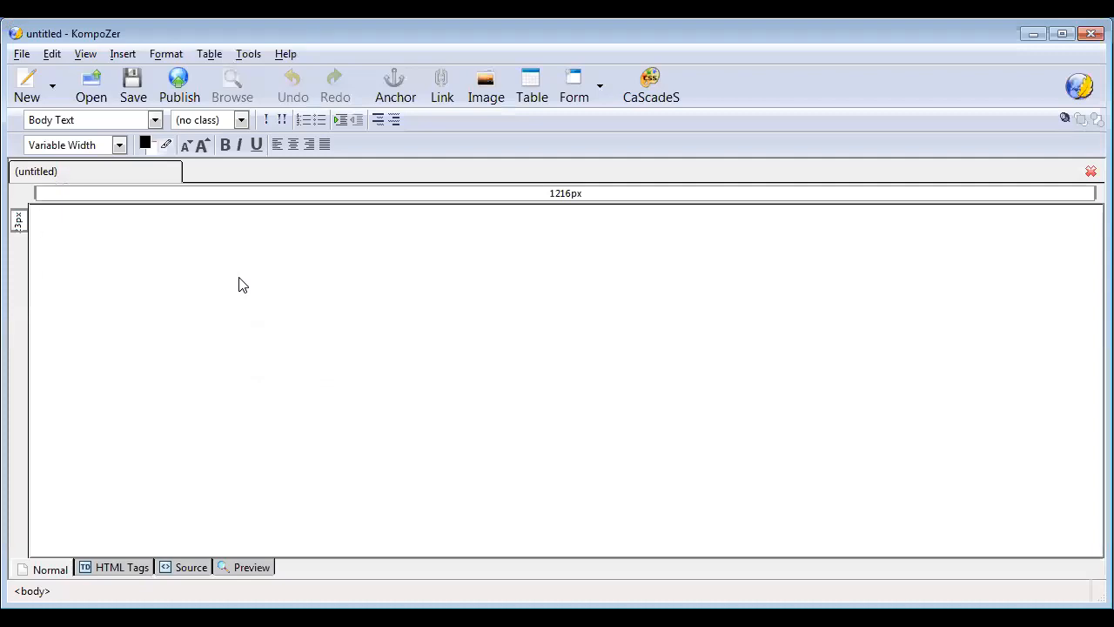
- Switch to KompoZer, add several blank lines to the empty untitled page and leave the cursor on the second line
key(Return)
key(Return)
key(Return)
key(Return)
key(BackSpace)
key(BackSpace)
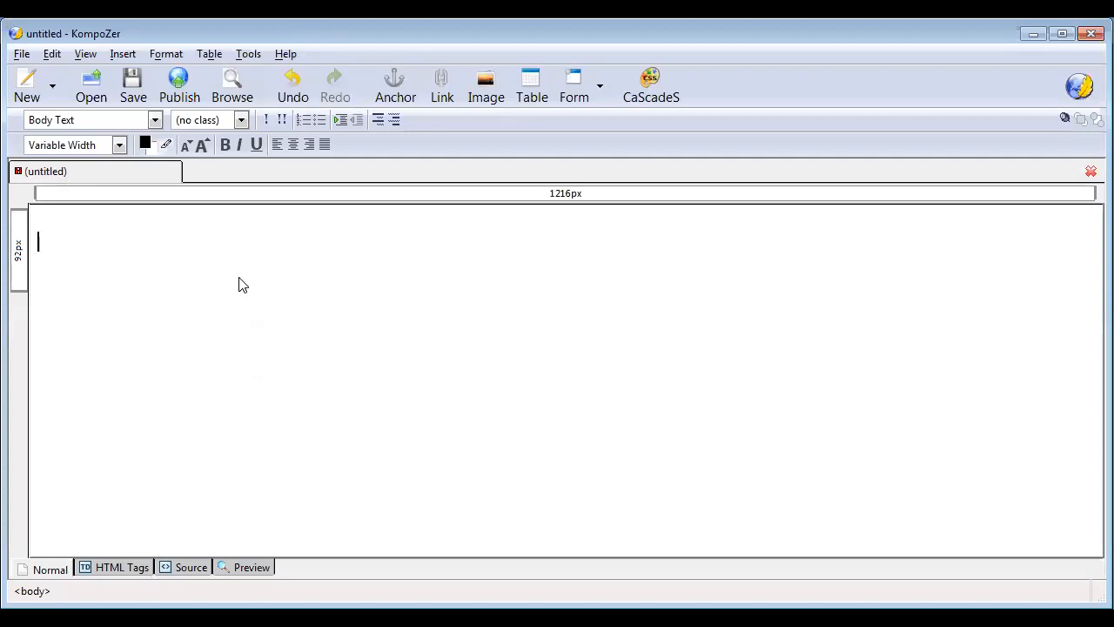
- Insert a table with one row and two columns on the second line and widen its first column to about 956 px
click(532, 85)
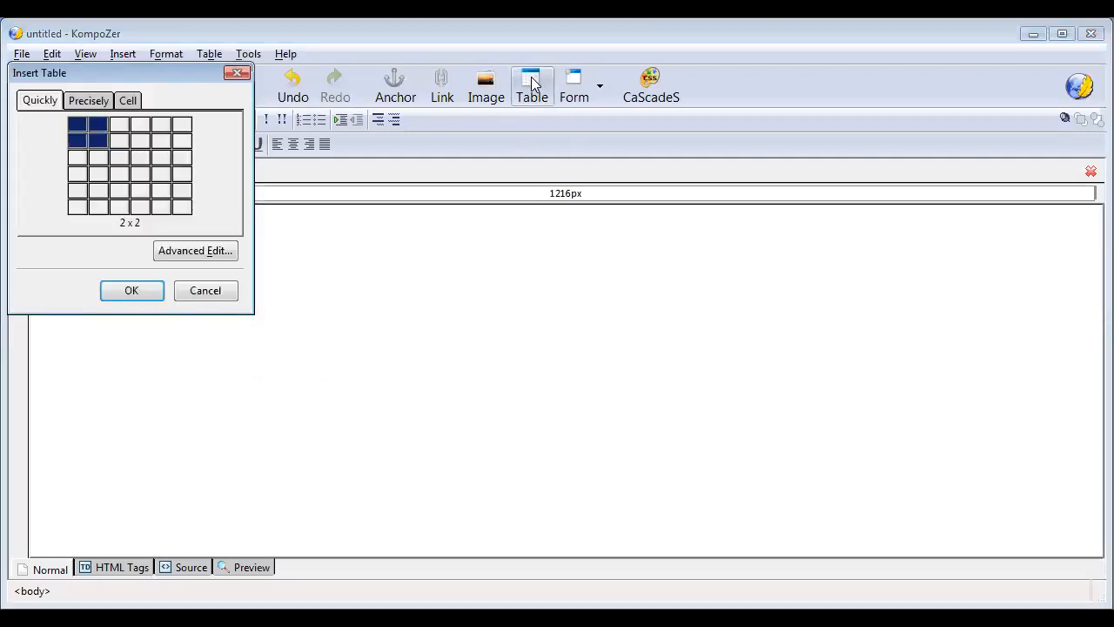
click(96, 101)
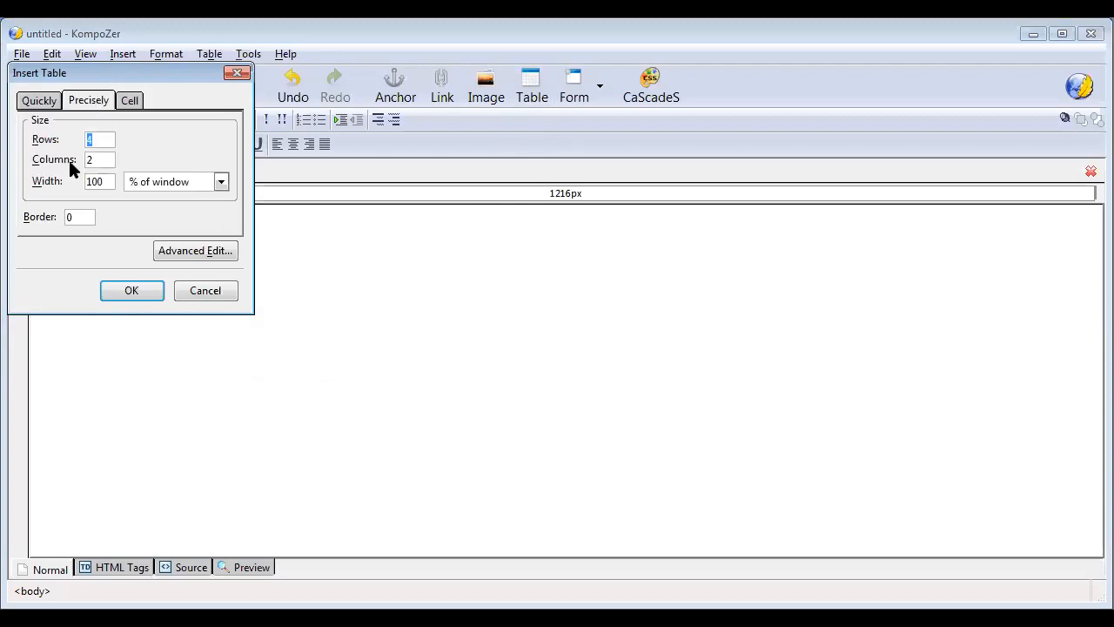
double_click(64, 217)
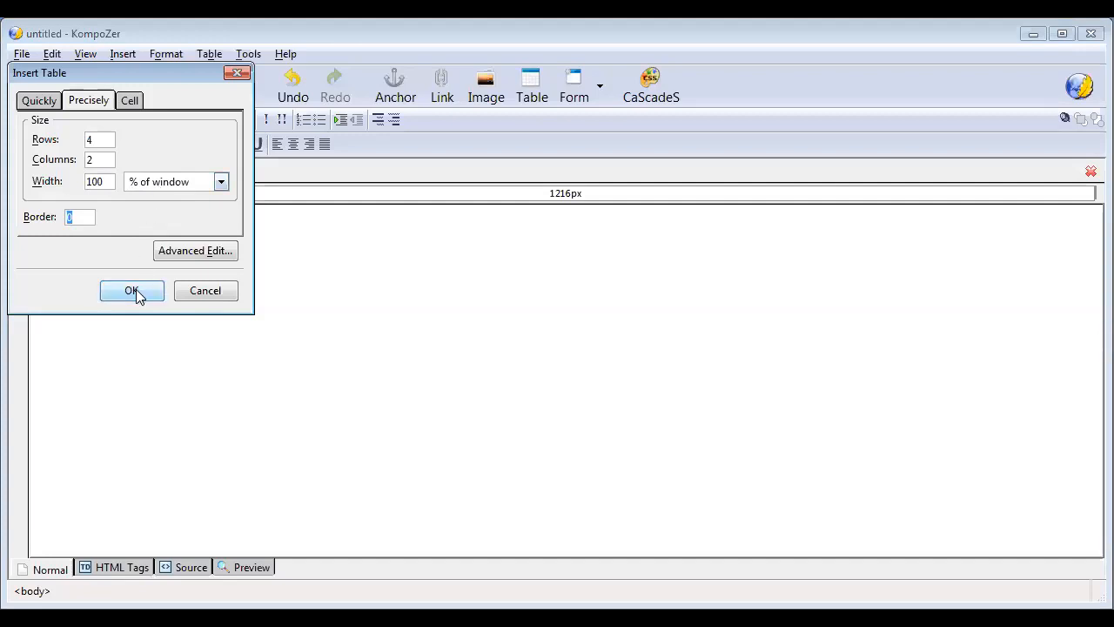
click(48, 102)
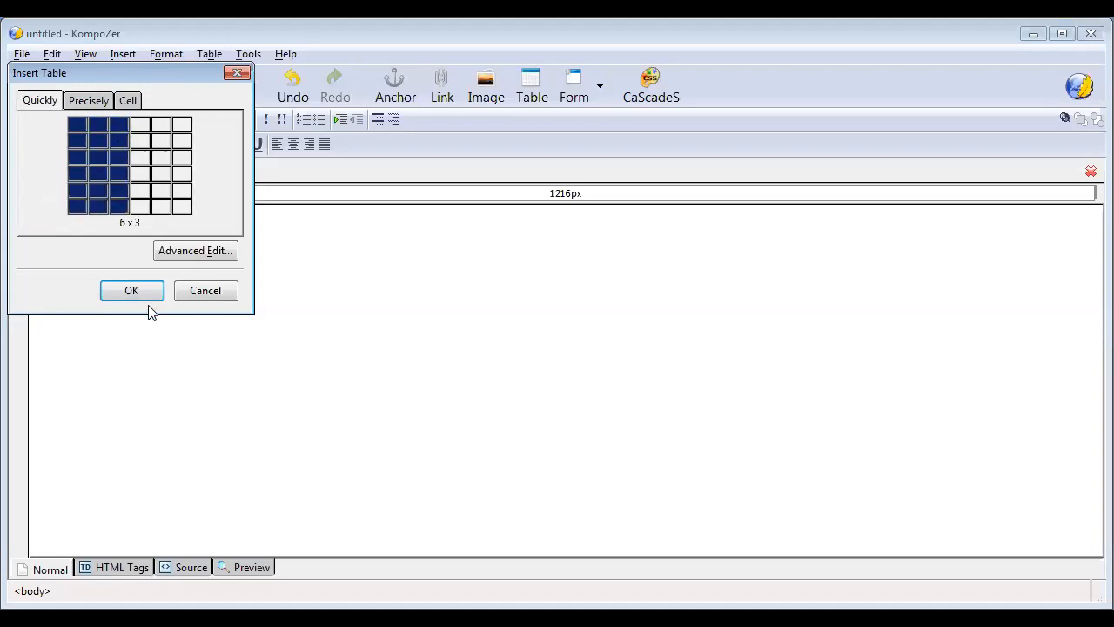
click(98, 131)
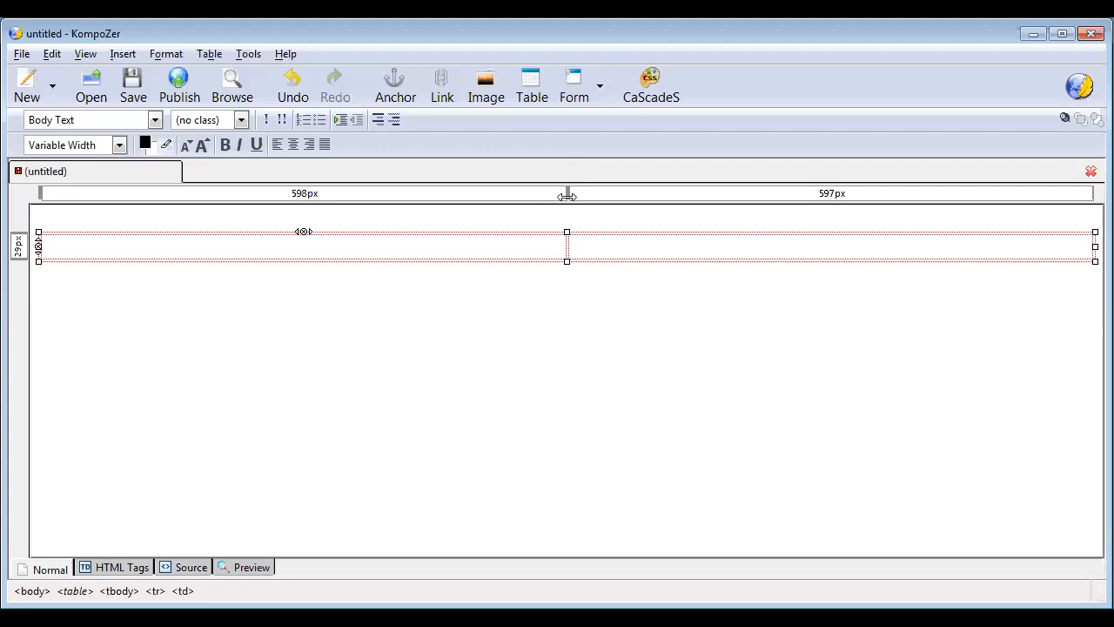
drag(566, 196, 880, 194)
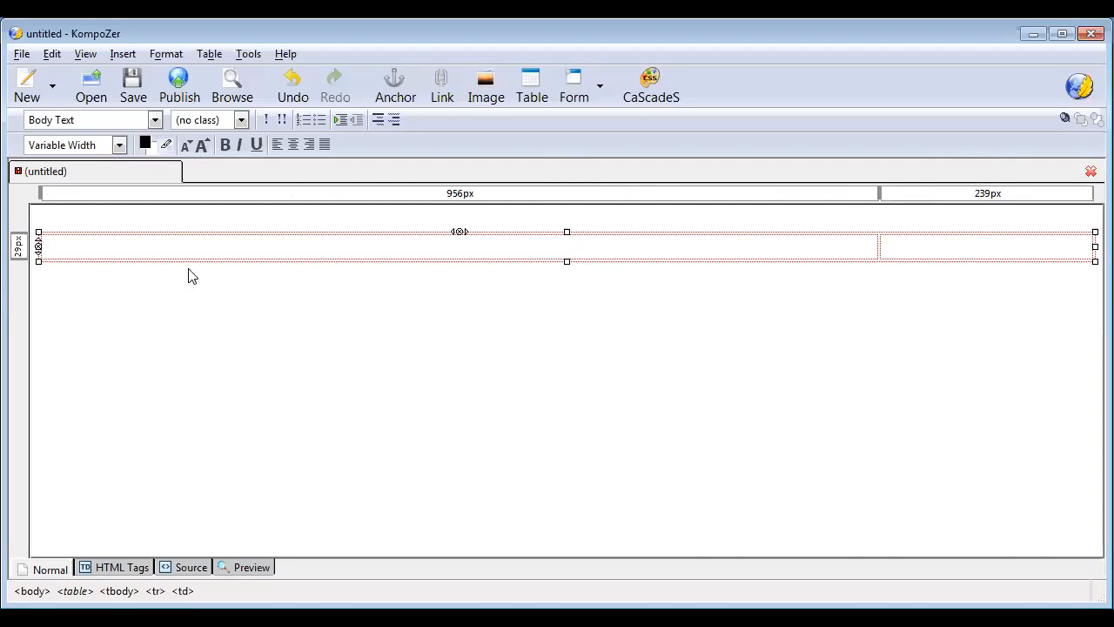
- Insert a second table with two rows and two columns below the header table
click(86, 288)
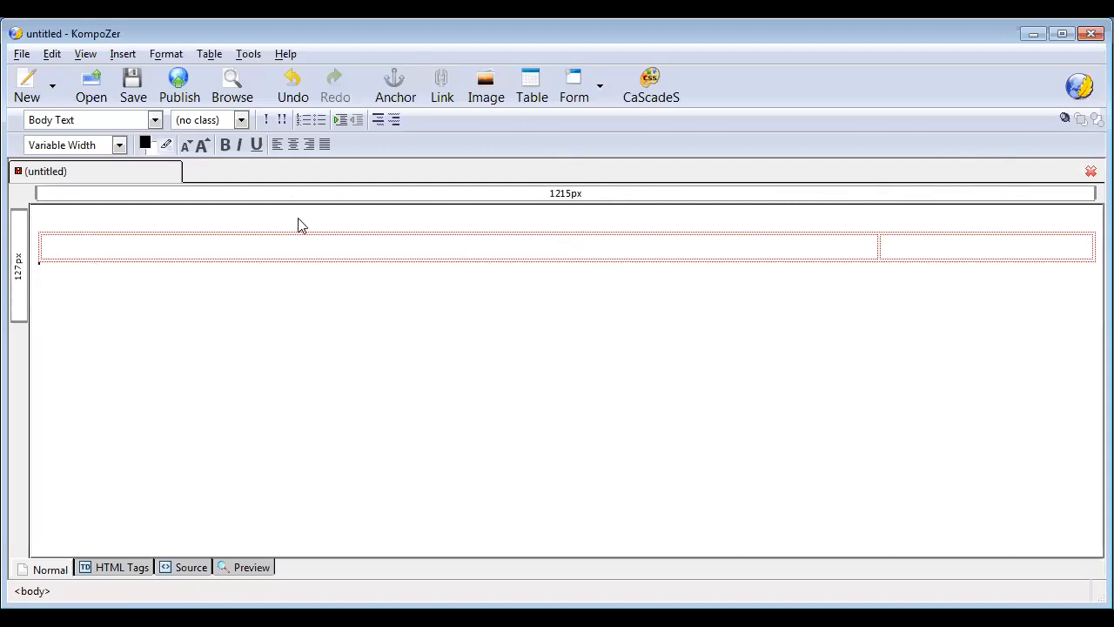
click(533, 85)
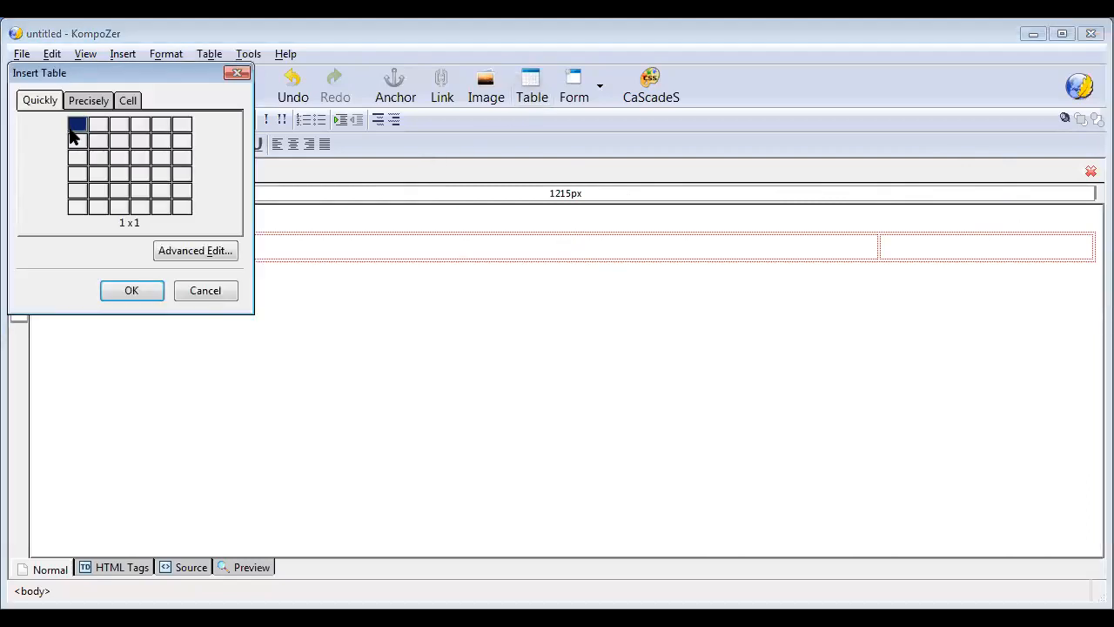
click(84, 102)
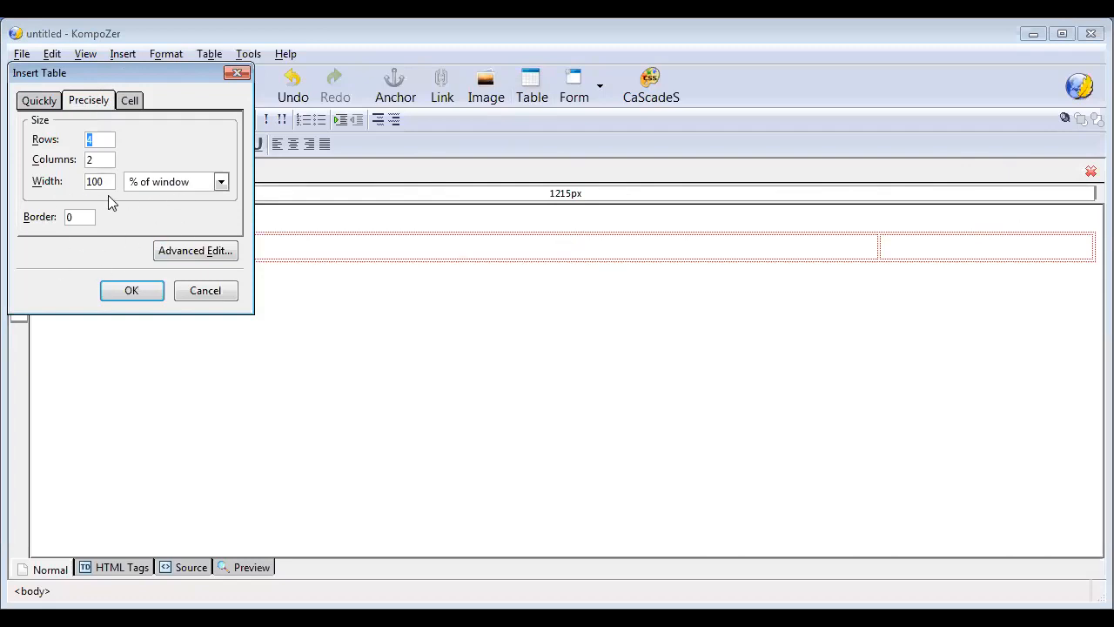
click(39, 101)
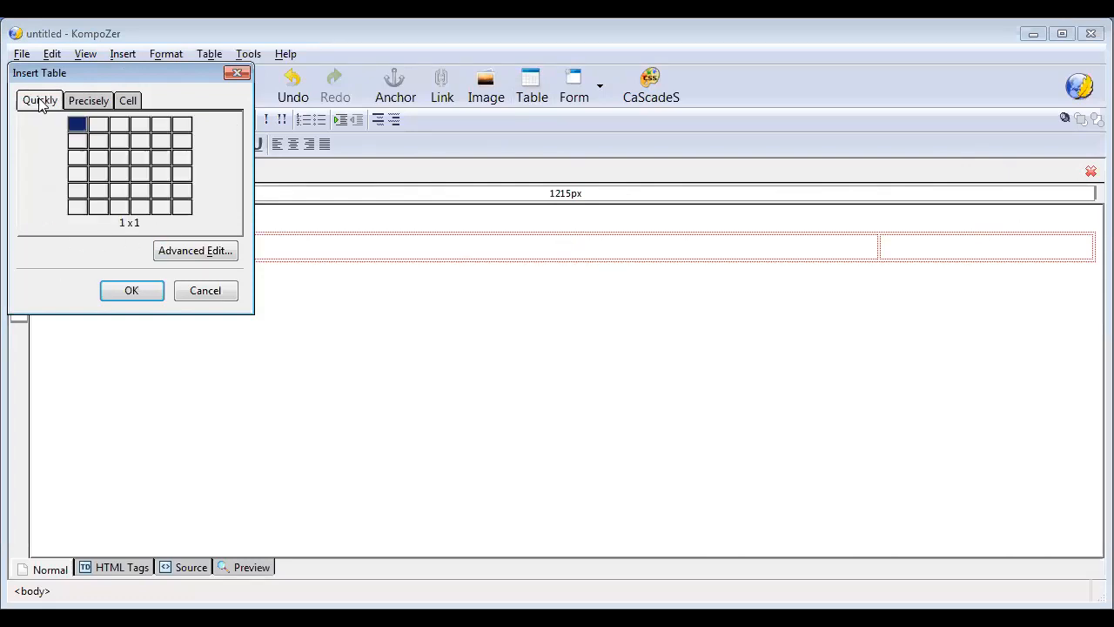
click(99, 143)
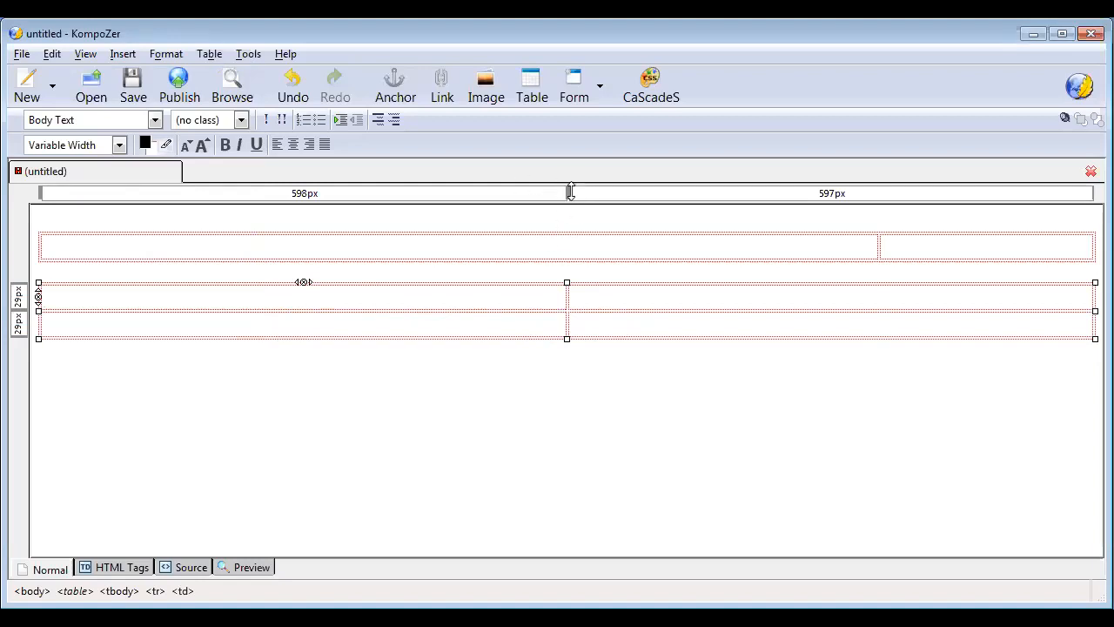
- Narrow the first column of the two-by-two table to about 154 px
drag(568, 192, 186, 210)
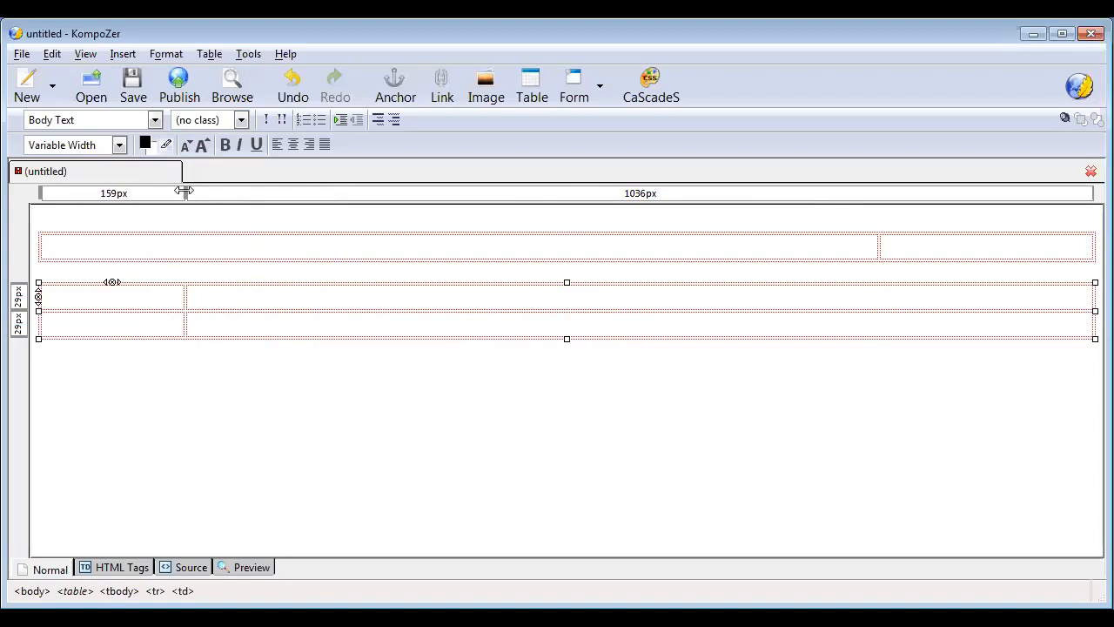
mouse_move(183, 192)
mouse_down()
mouse_move(244, 193)
mouse_move(182, 197)
mouse_up()
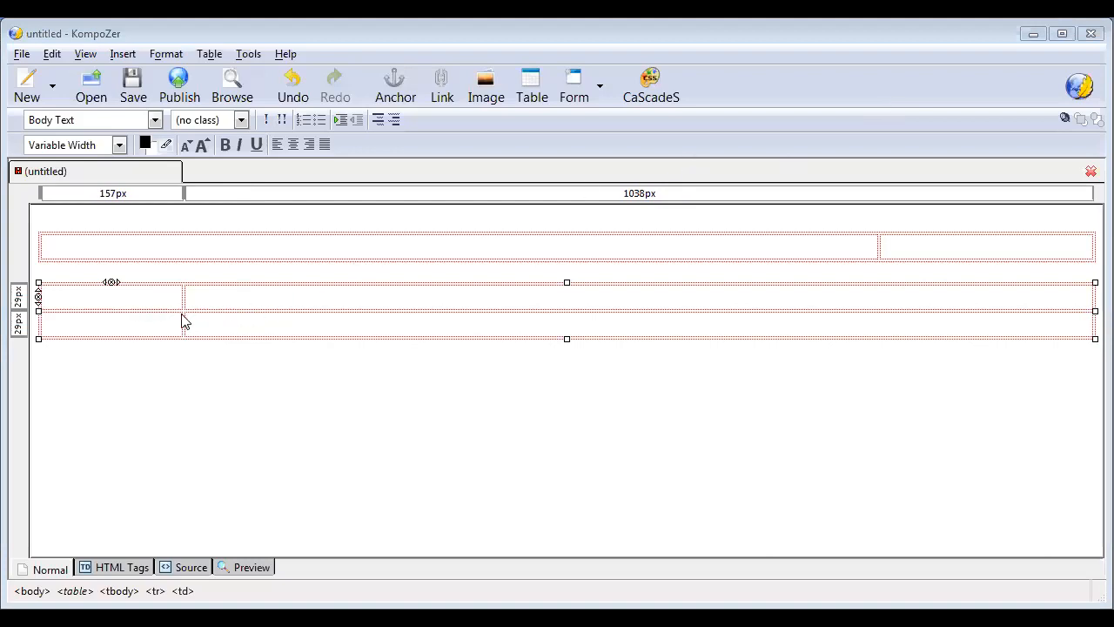
mouse_move(183, 192)
mouse_down()
mouse_move(193, 197)
mouse_move(169, 192)
mouse_move(181, 195)
mouse_up()
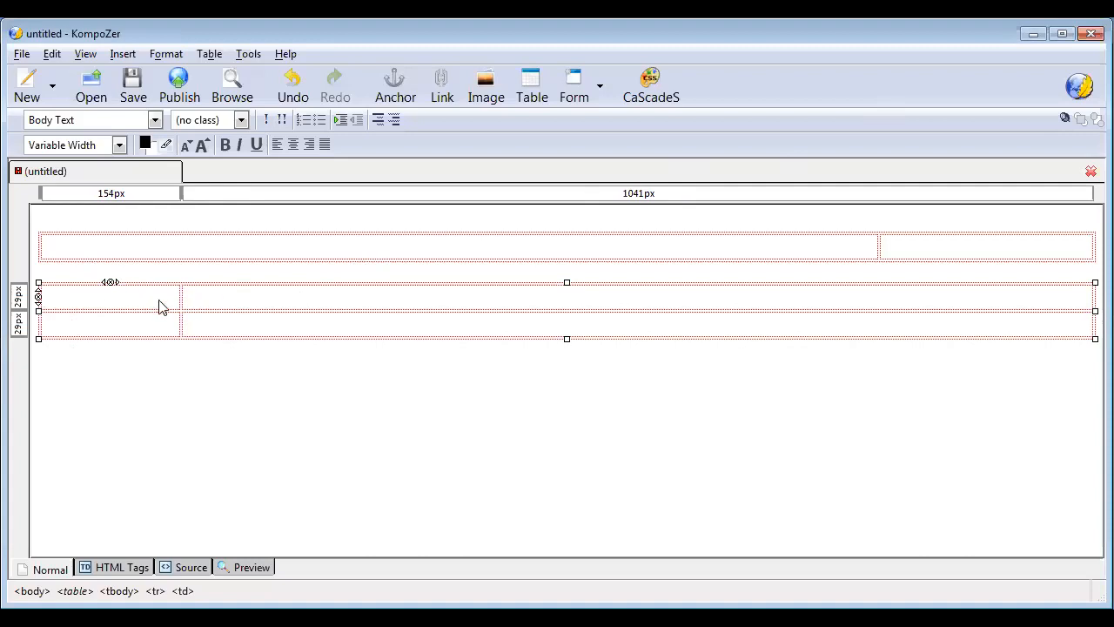
- Increase the height of the two-by-two table's second row by adding four line breaks in its first cell
click(55, 323)
key(Return)
key(Return)
key(Return)
key(Return)
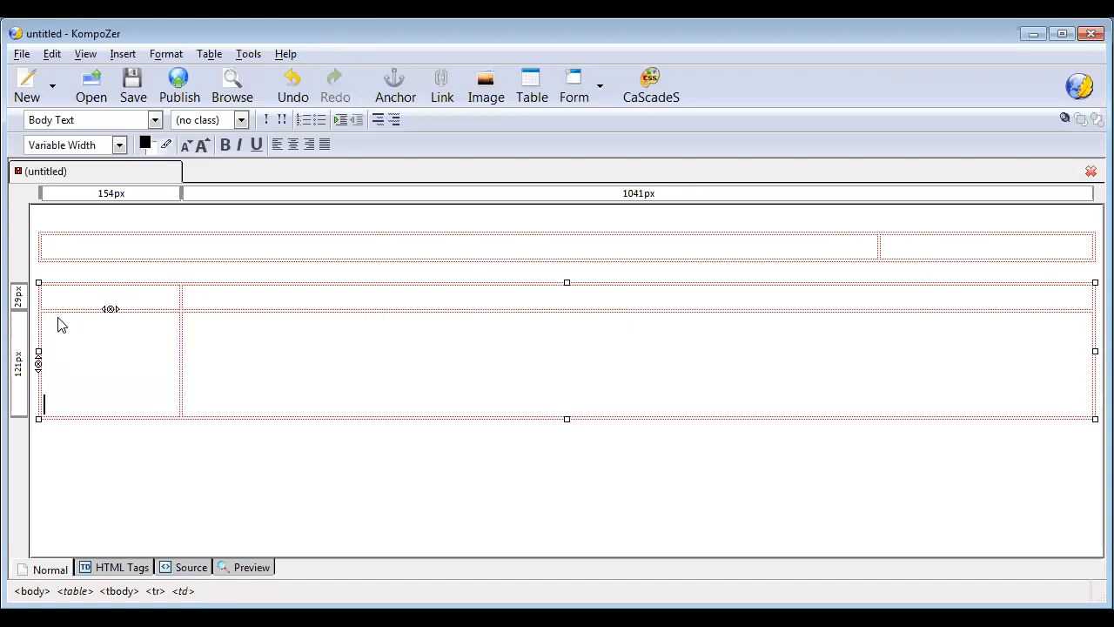
click(61, 324)
key(Down)
key(Down)
key(Up)
key(Down)
key(Up)
click(531, 90)
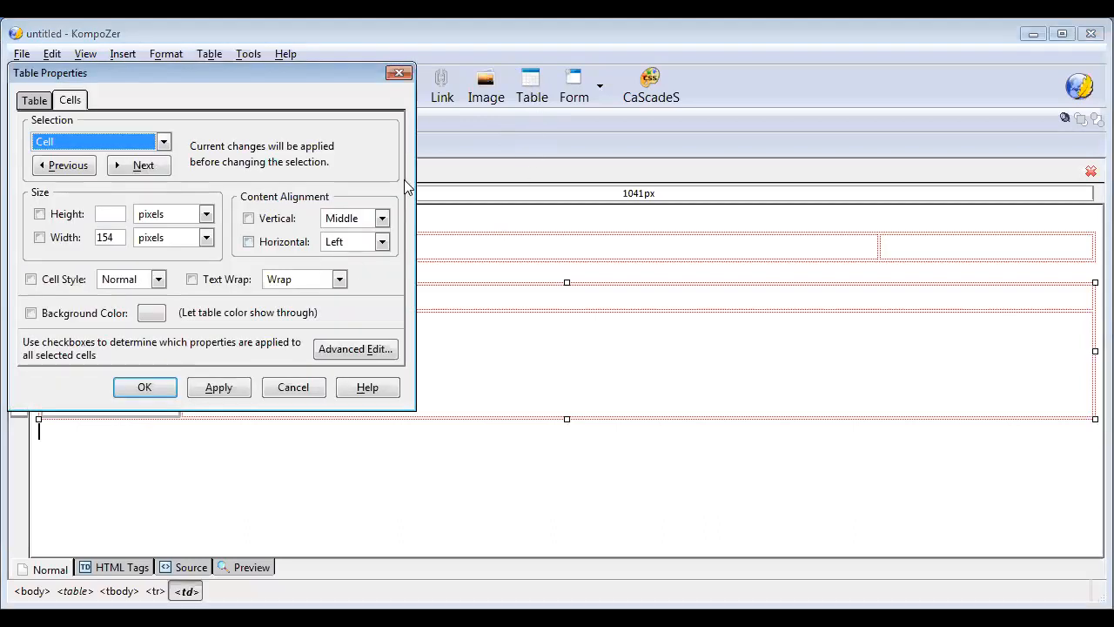
click(399, 73)
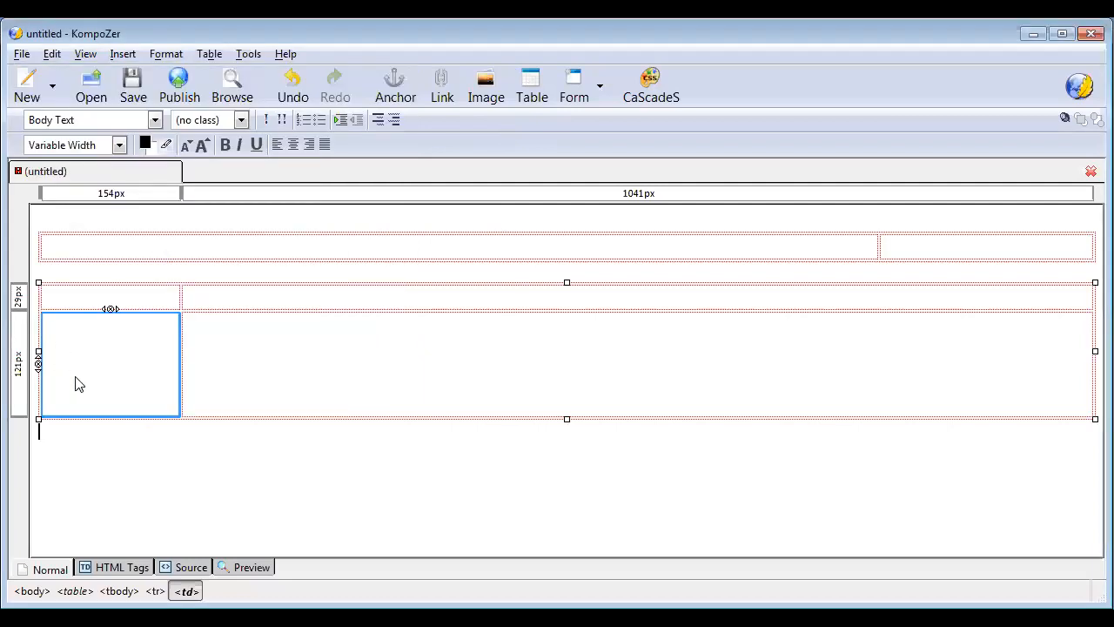
- Insert a nested table with four rows and one column at the start of the body table's lower-left cell
click(49, 335)
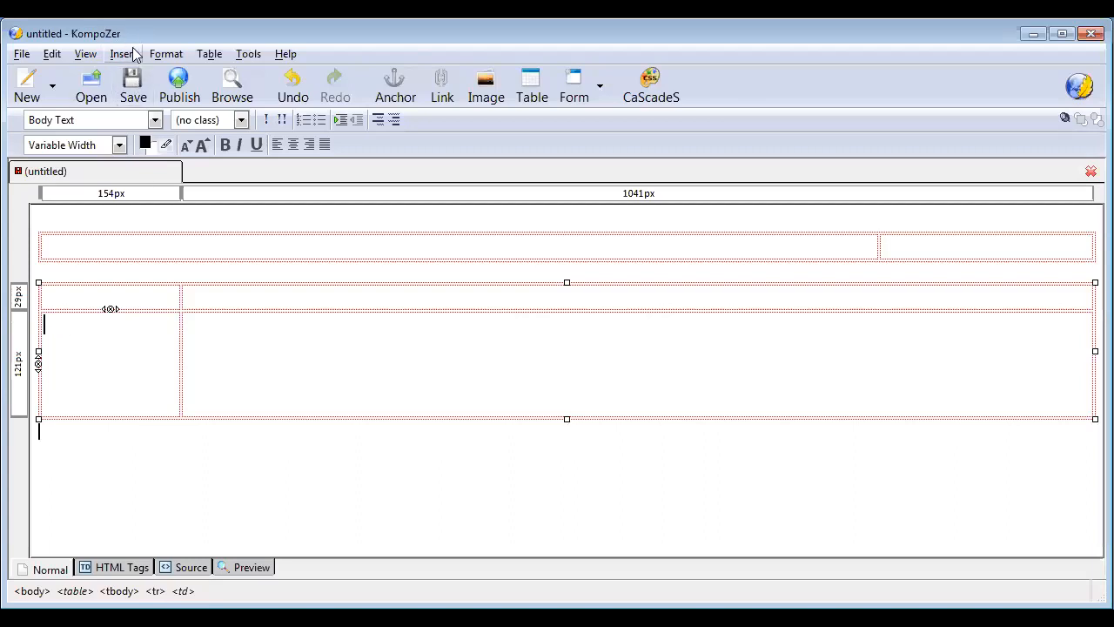
right_click(59, 329)
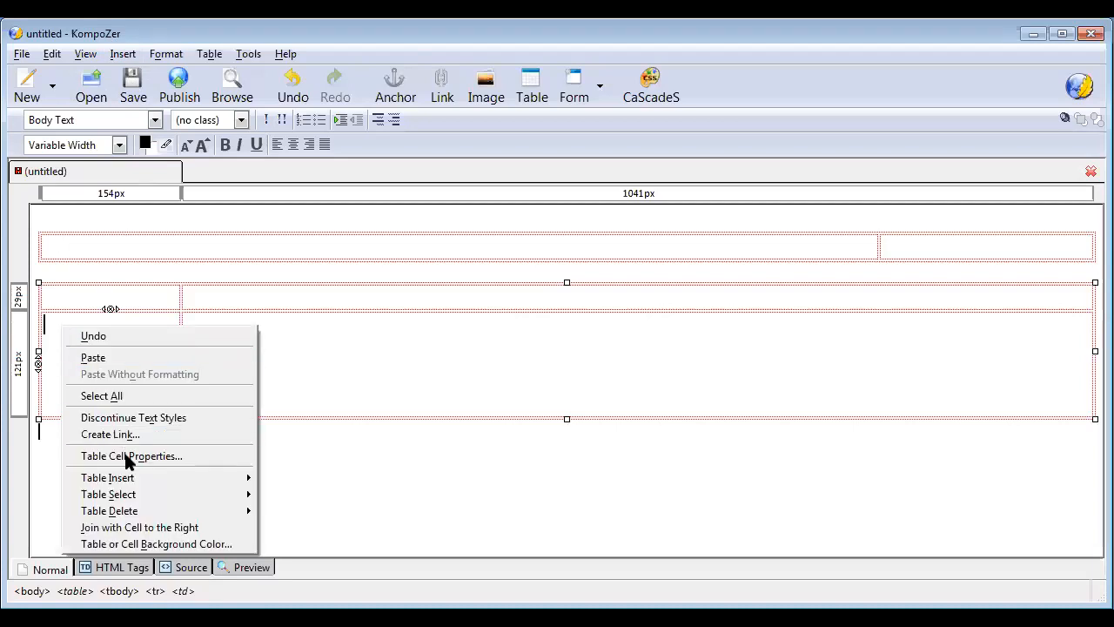
mouse_move(219, 480)
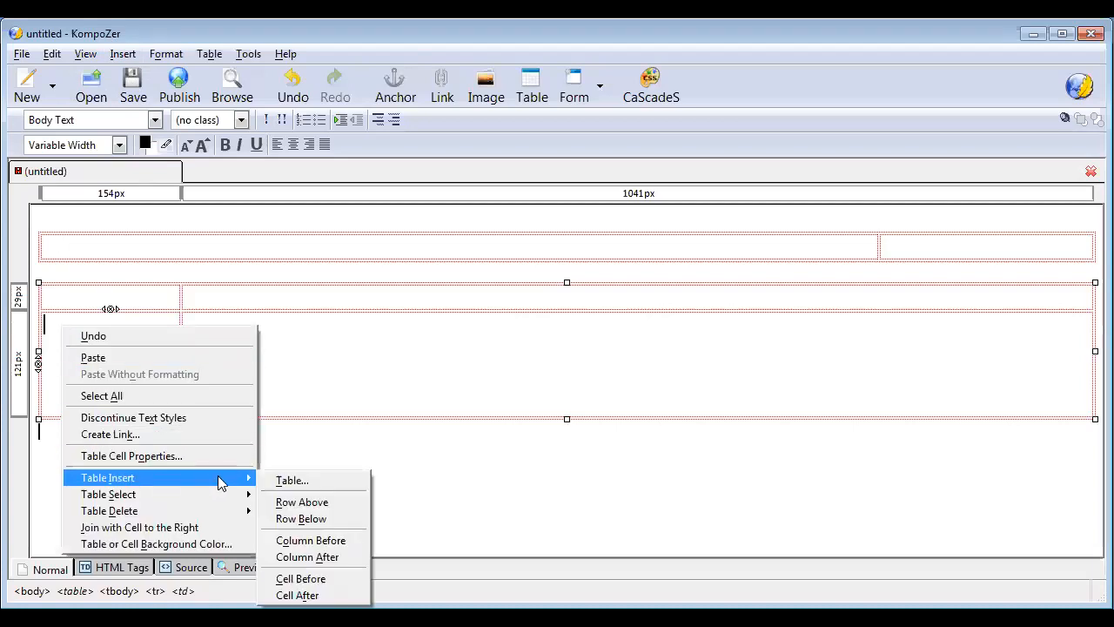
click(289, 481)
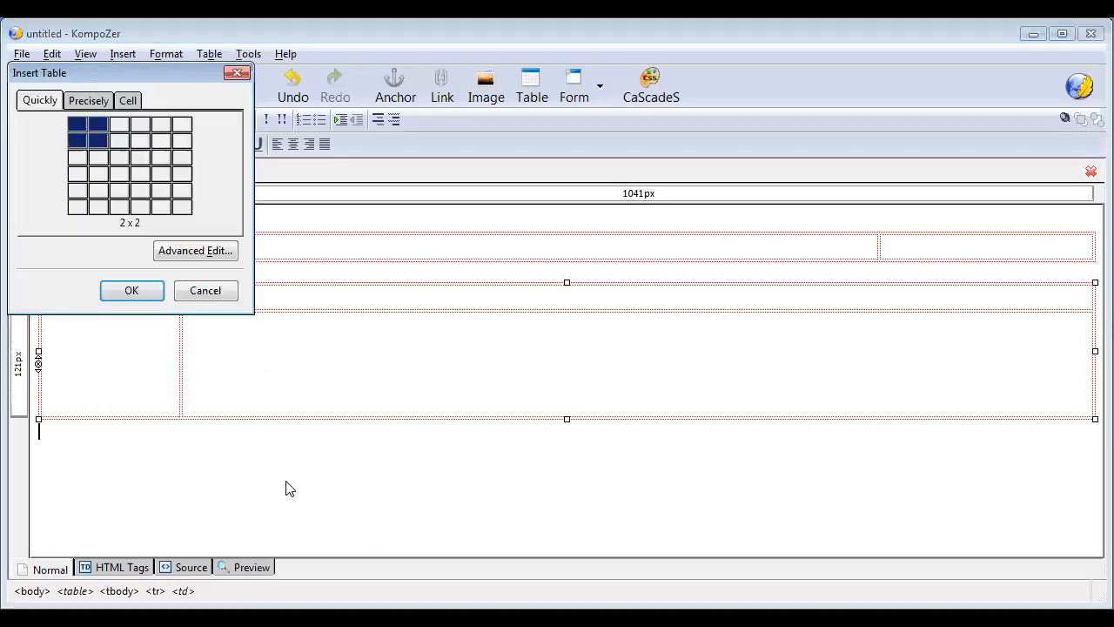
click(91, 101)
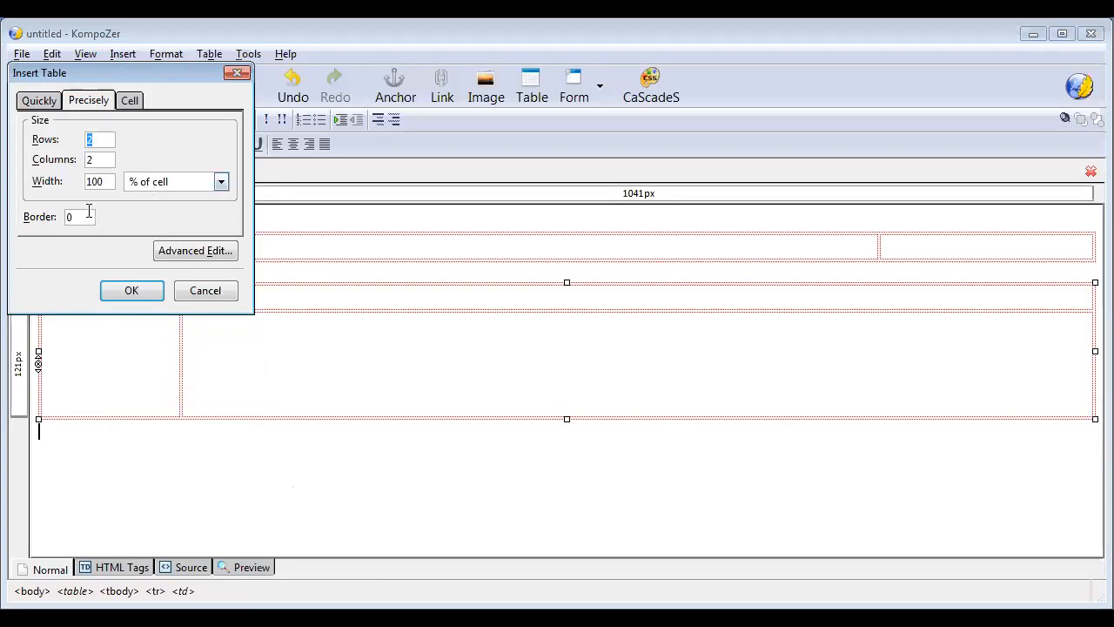
click(41, 101)
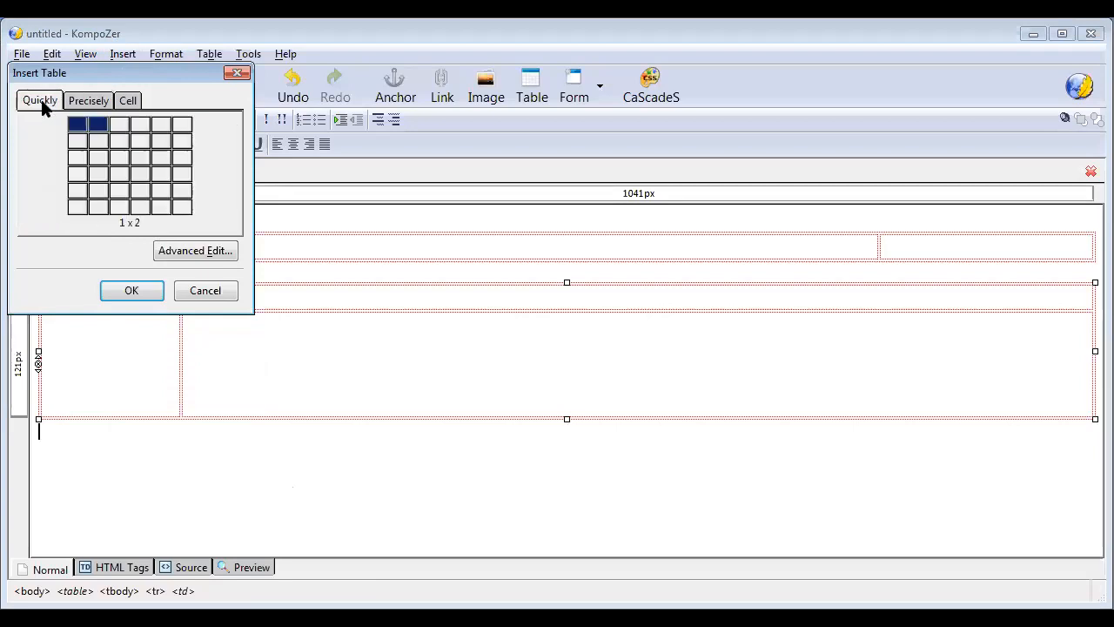
click(77, 173)
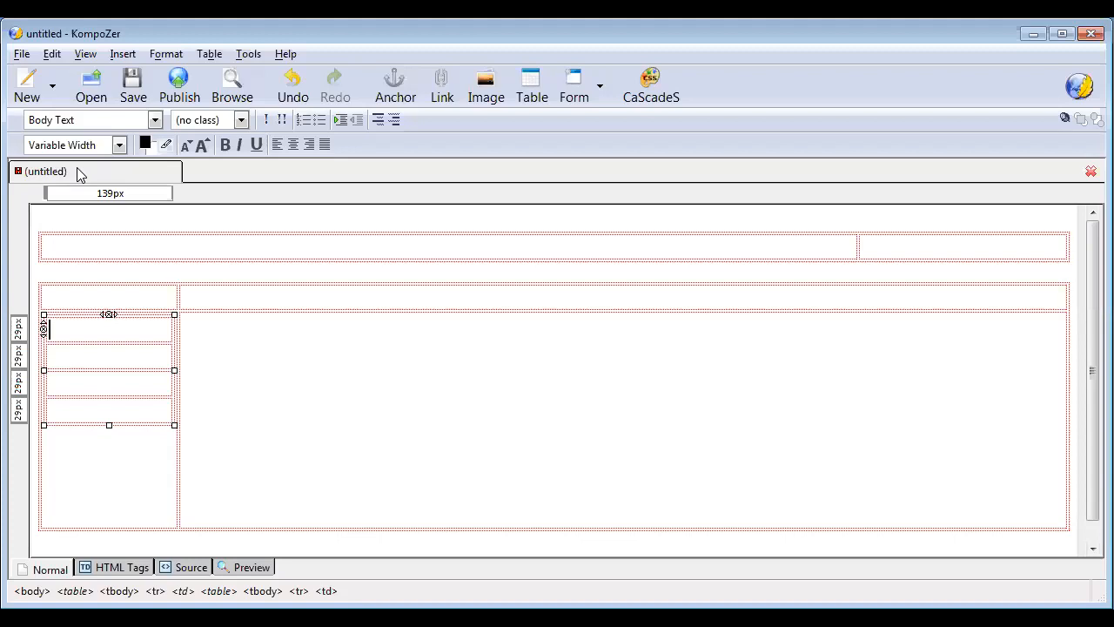
- Insert a nested table with two rows and three columns in the body table's large lower-right cell
click(346, 415)
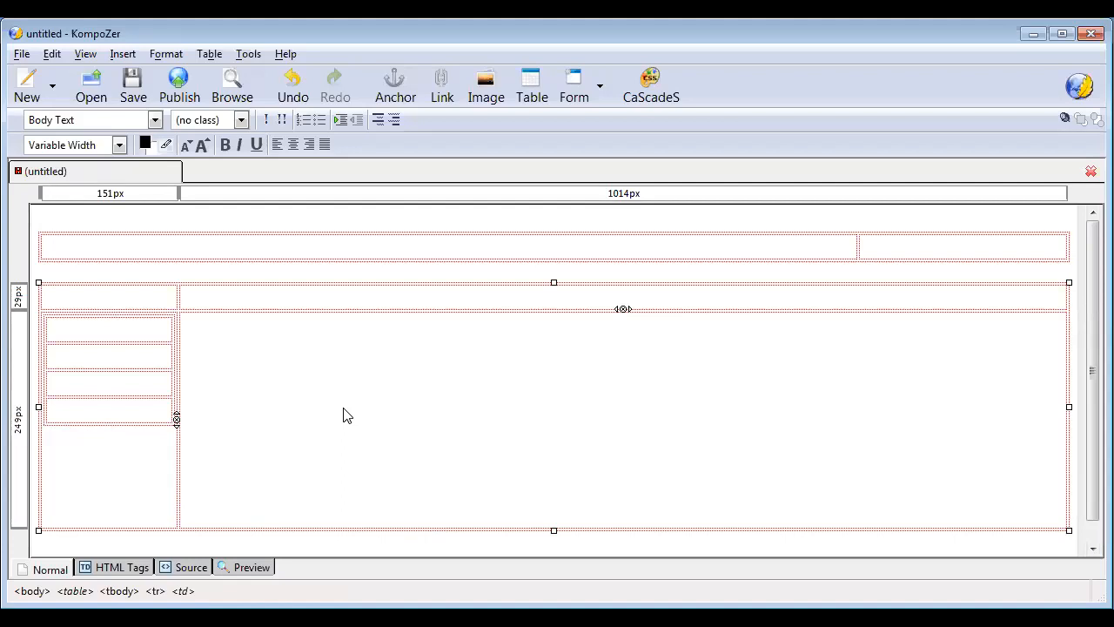
key(Up)
key(Down)
key(Up)
right_click(209, 398)
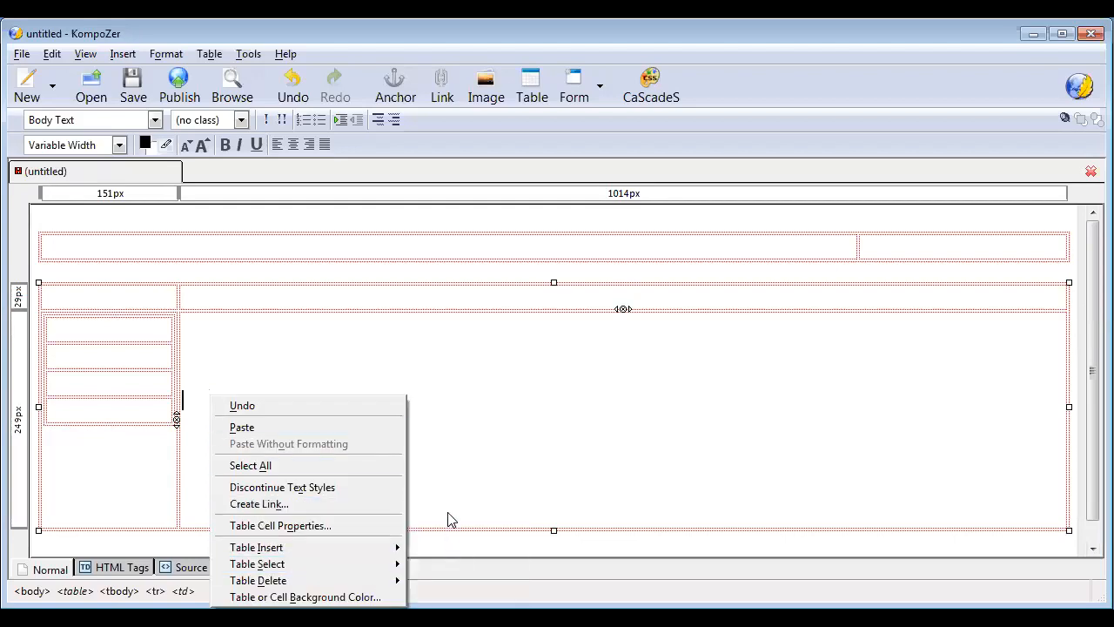
mouse_move(396, 546)
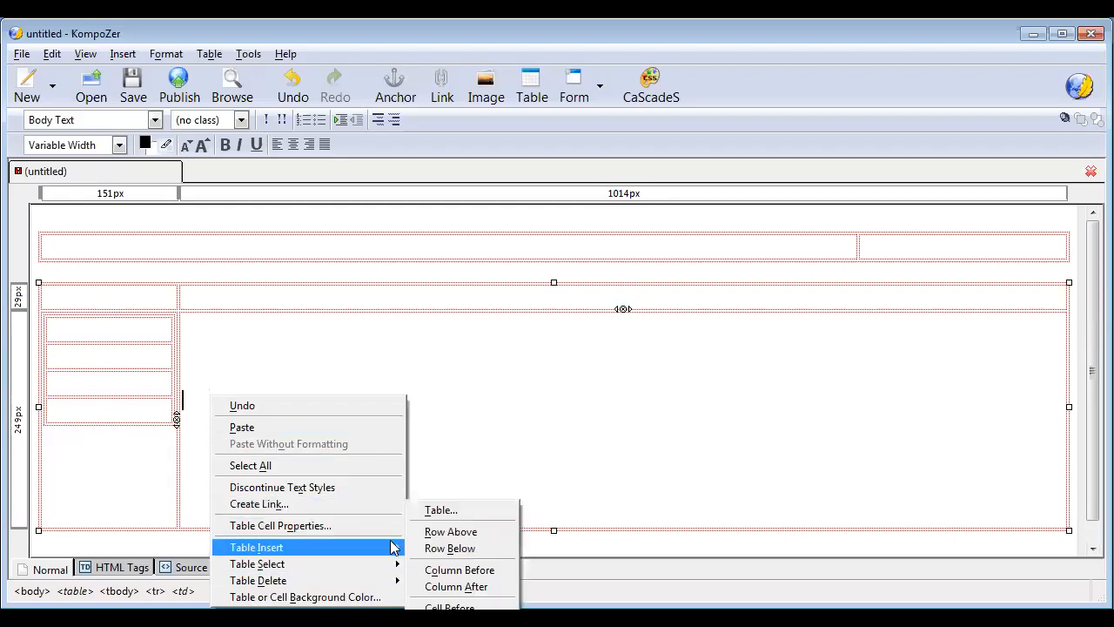
click(438, 512)
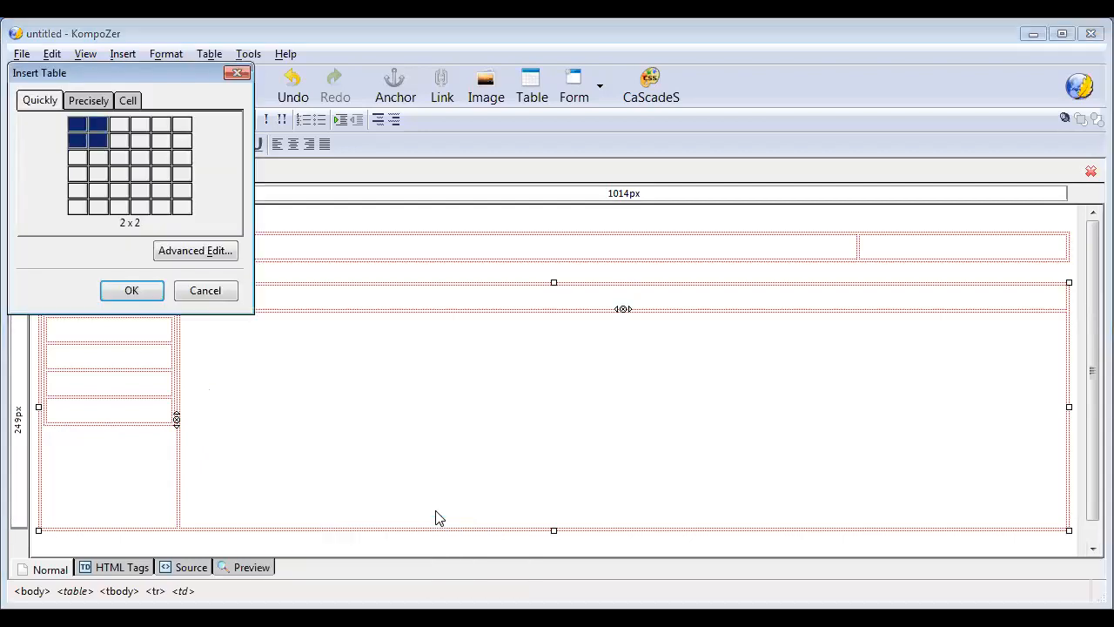
click(124, 146)
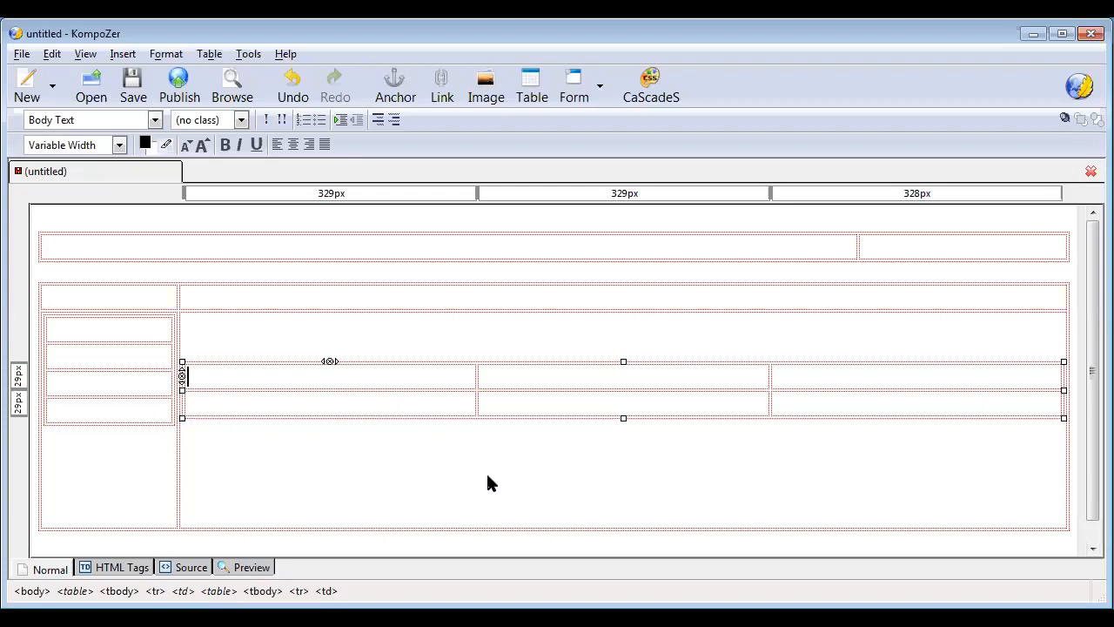
- Enter the site name Flipkart in the wide first cell of the header table
click(351, 250)
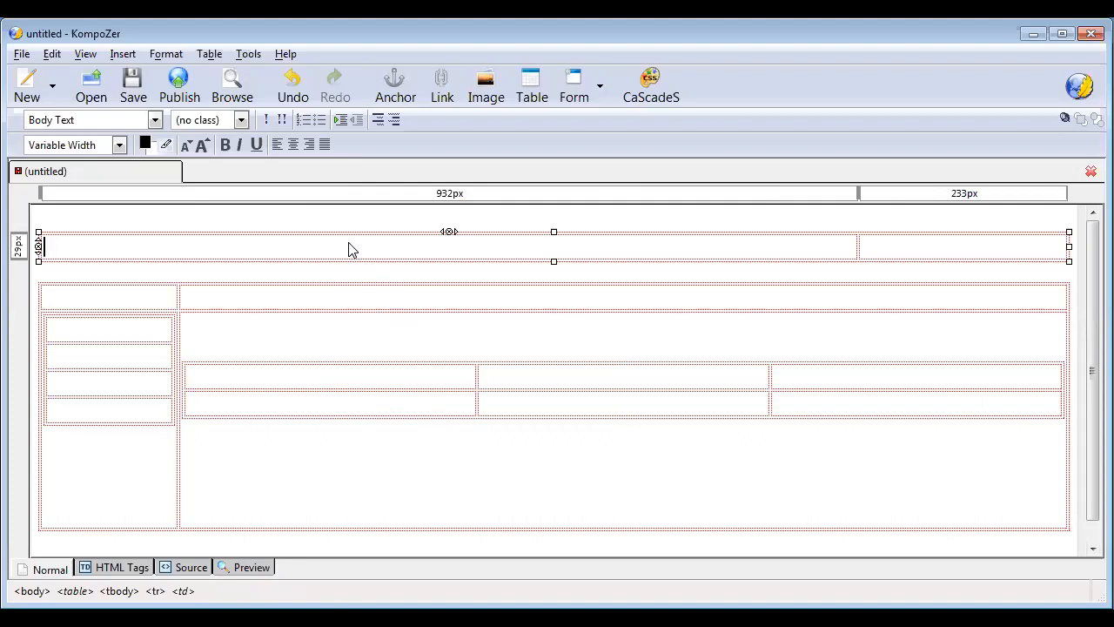
text(Flipkart)
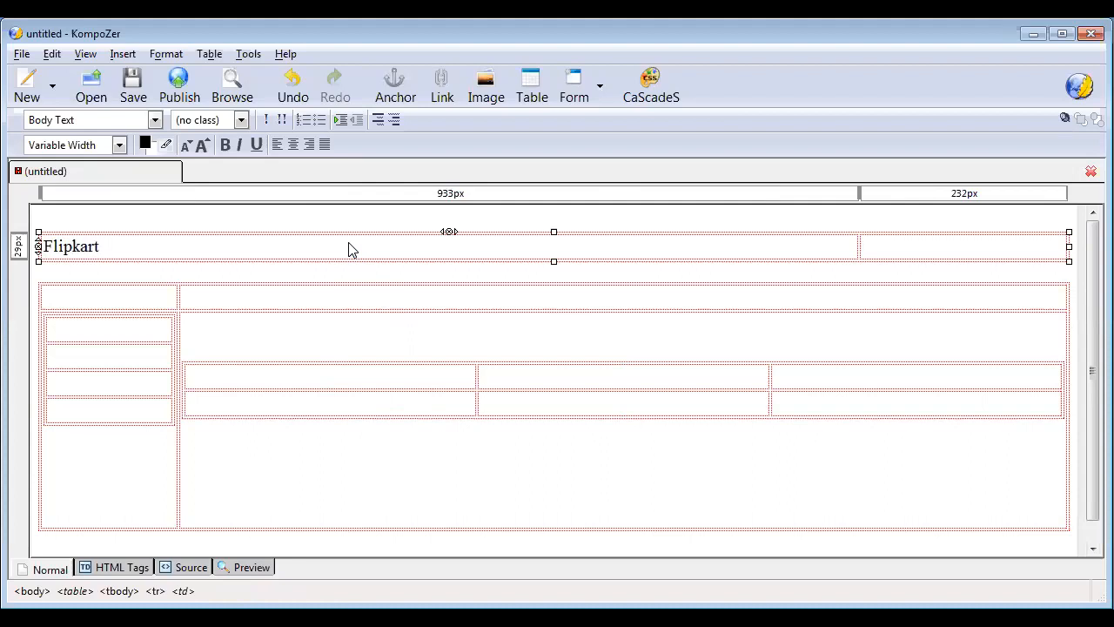
- Choose ecommerce.png from the Pictures library as a new image for the header table's narrow second cell
click(890, 259)
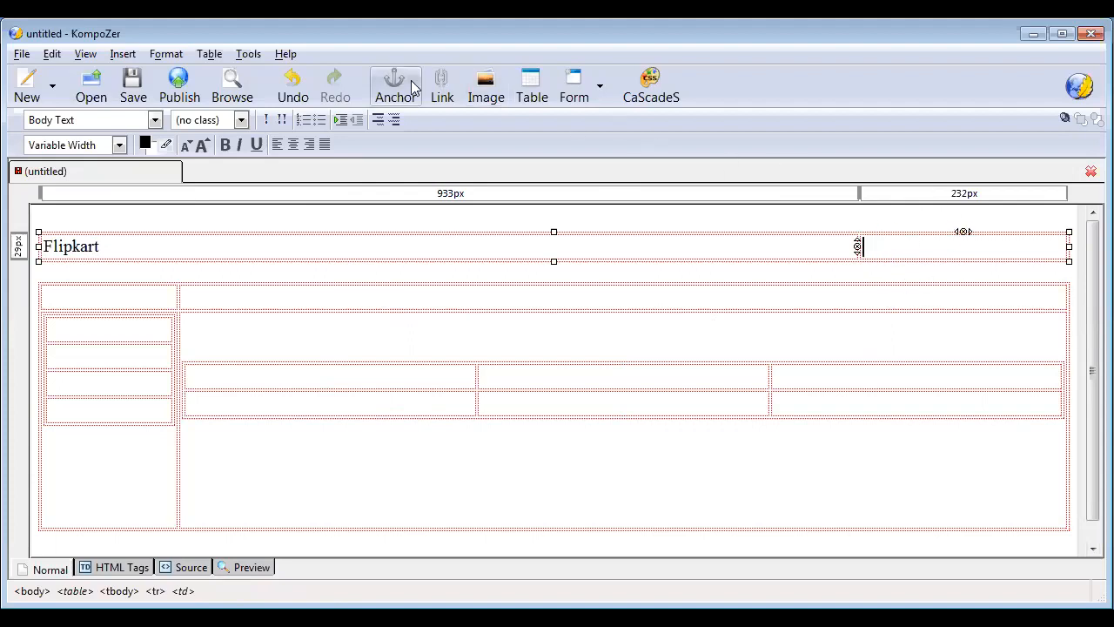
click(501, 101)
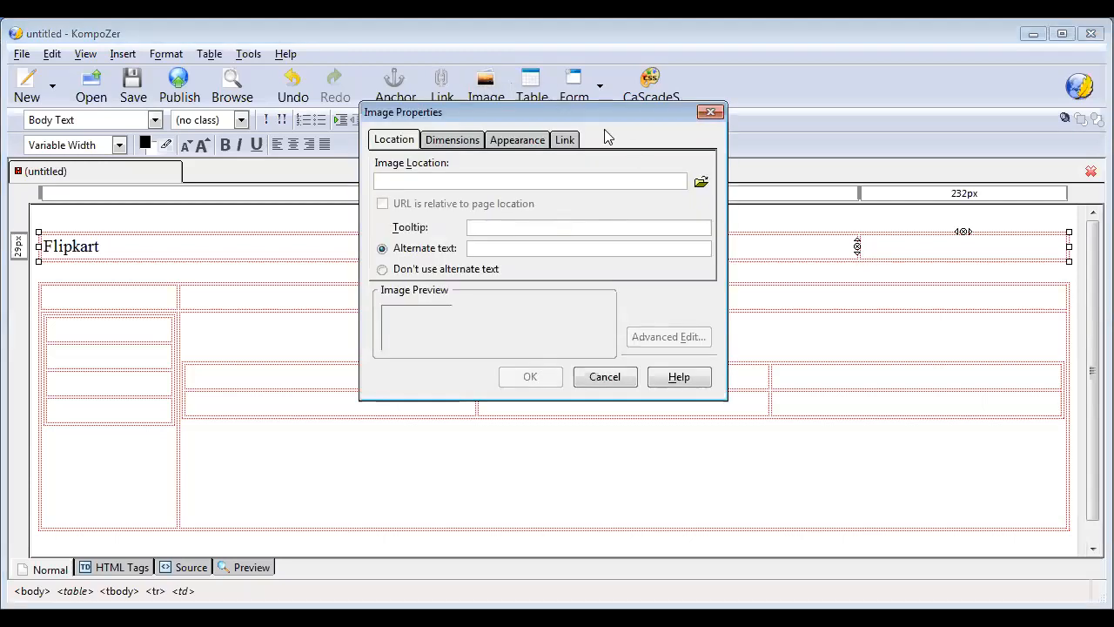
click(701, 183)
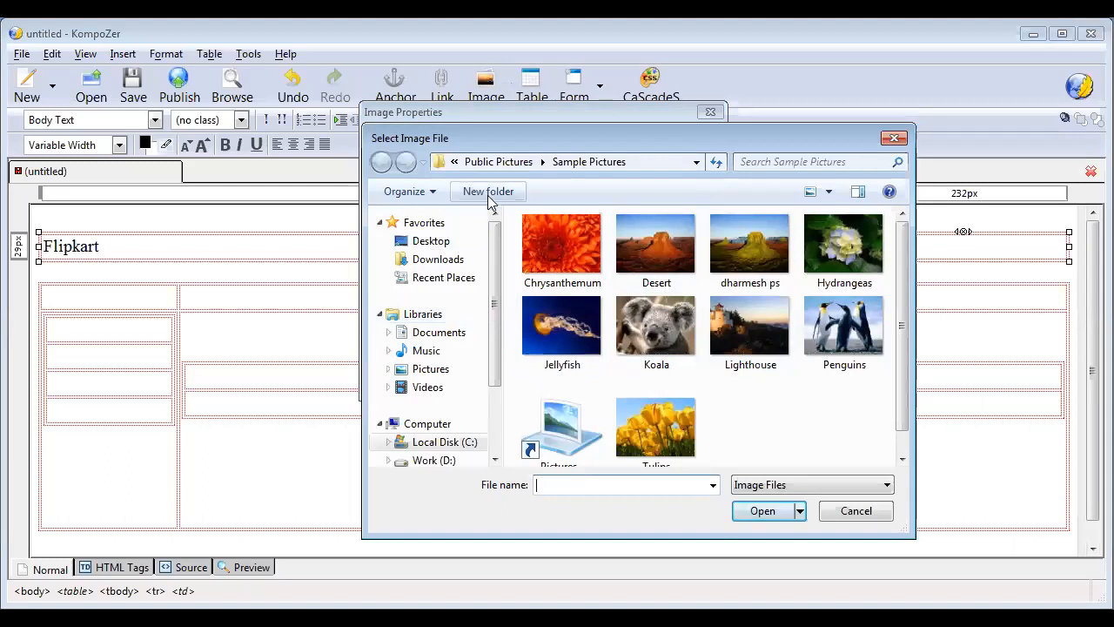
click(499, 162)
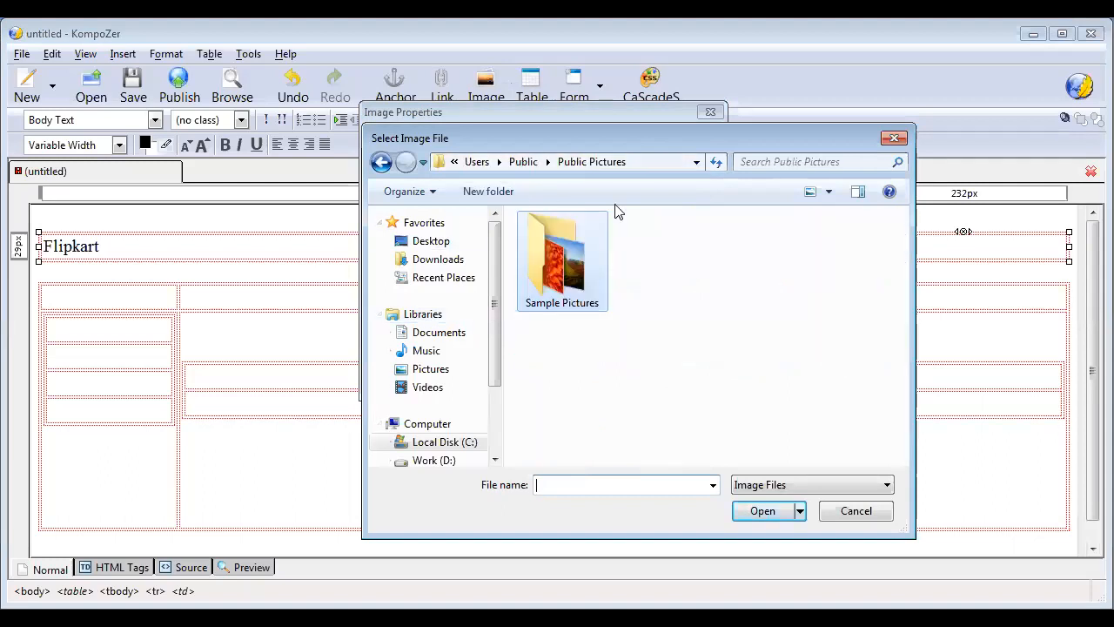
double_click(564, 295)
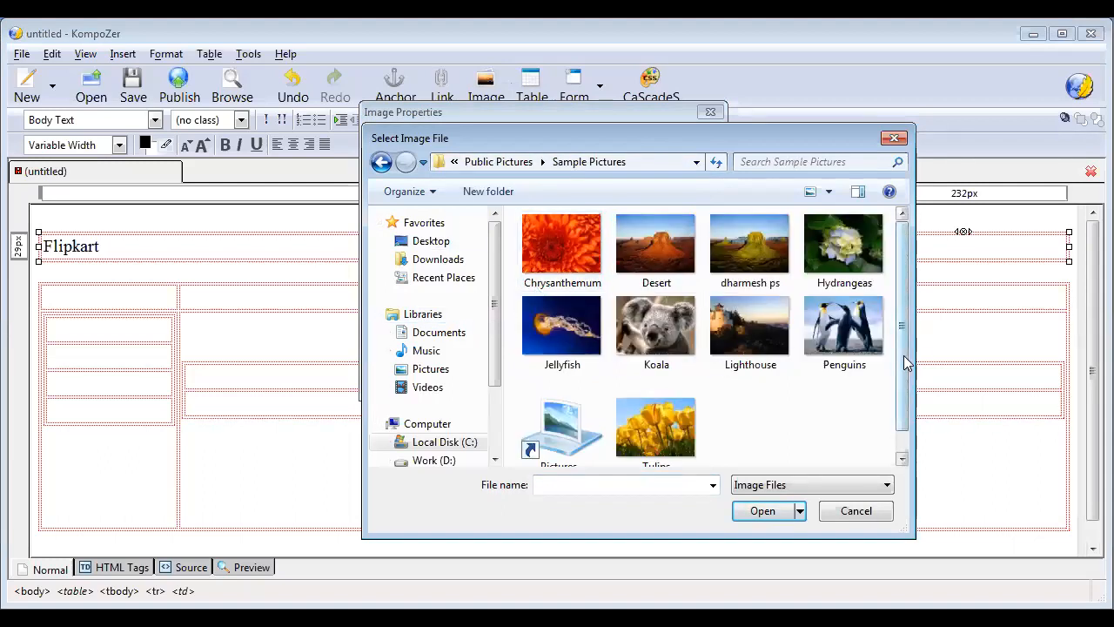
drag(908, 363, 914, 418)
click(433, 369)
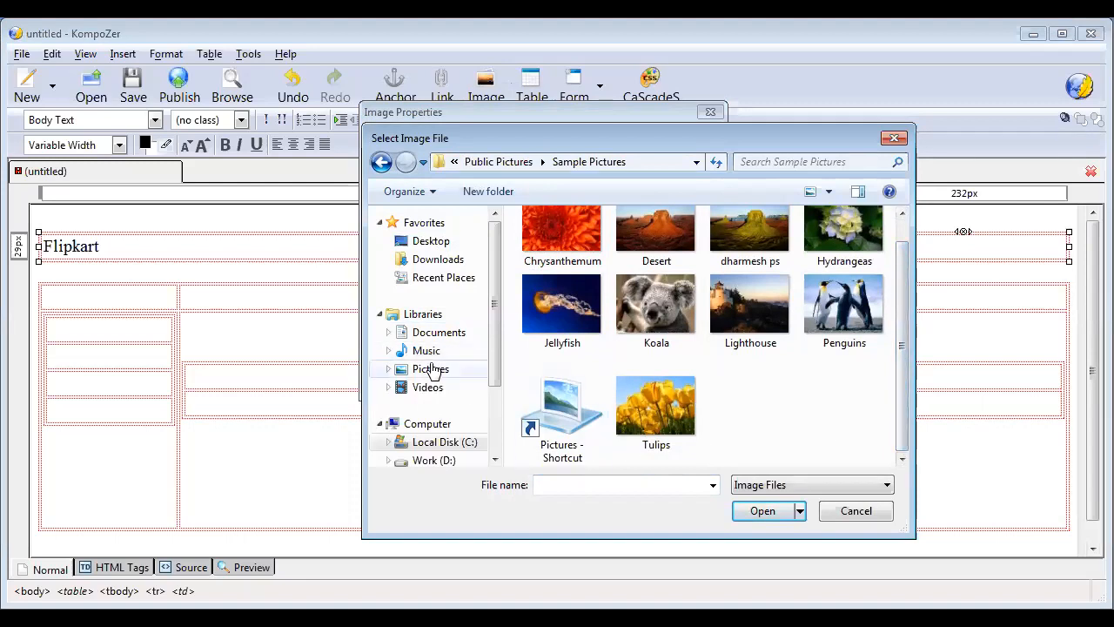
drag(902, 307, 879, 352)
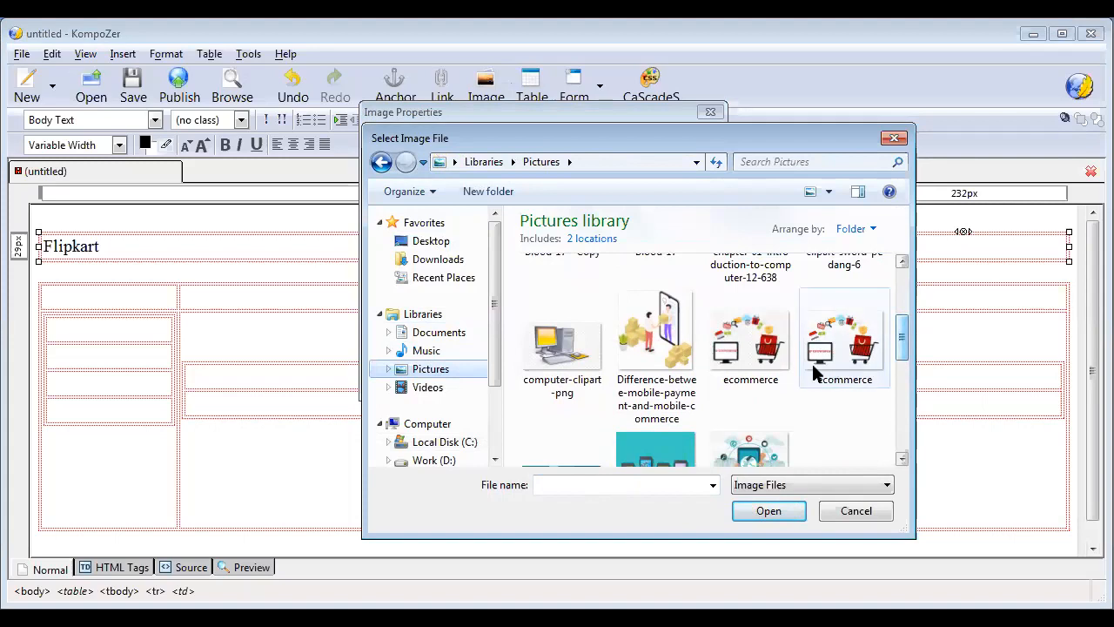
mouse_move(900, 357)
mouse_down()
mouse_move(918, 431)
mouse_move(921, 350)
mouse_up()
click(834, 307)
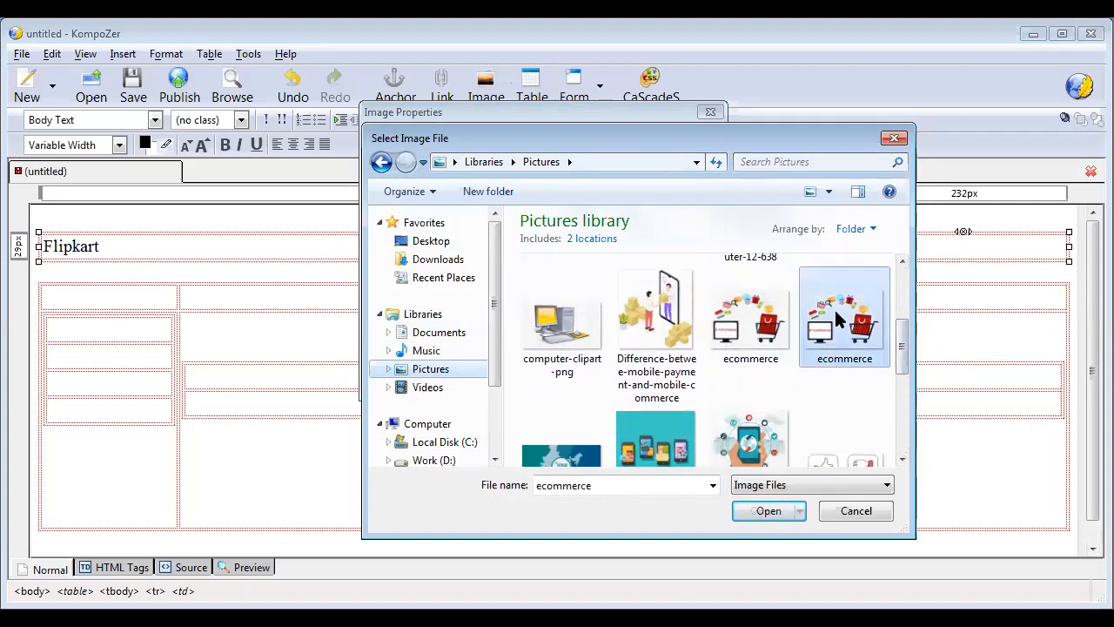
double_click(834, 307)
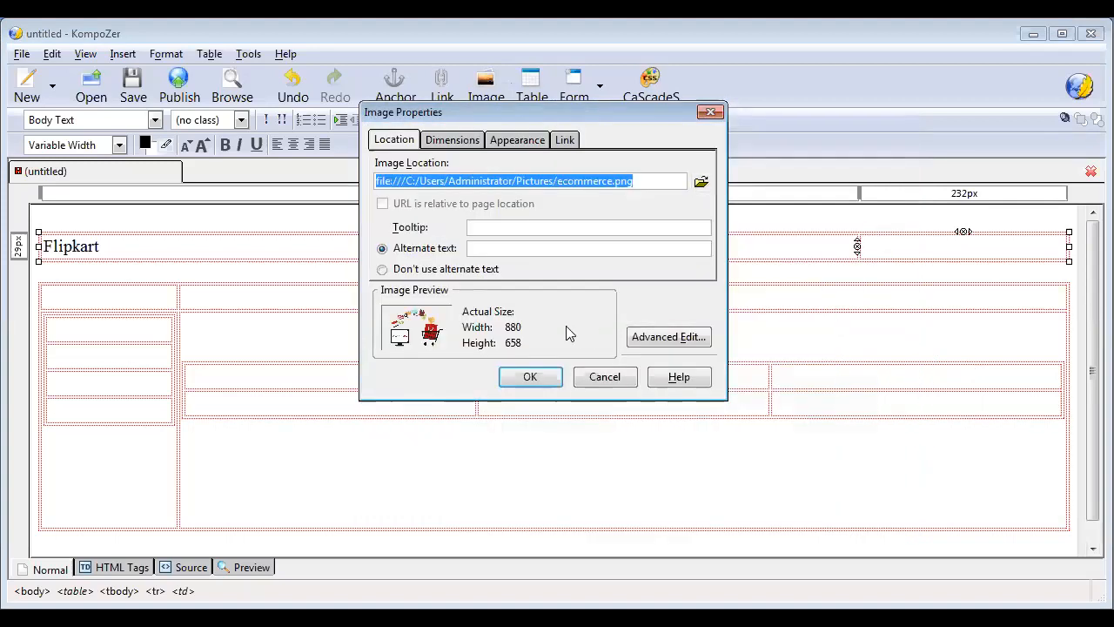
- Set the ecommerce image to use no alternate text
click(528, 379)
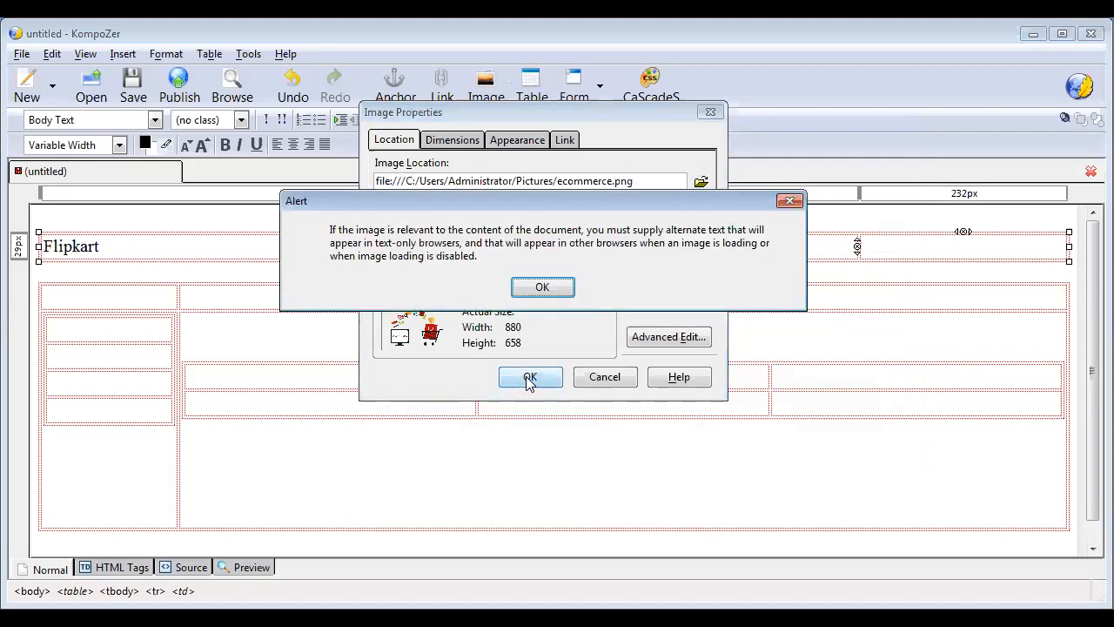
click(557, 289)
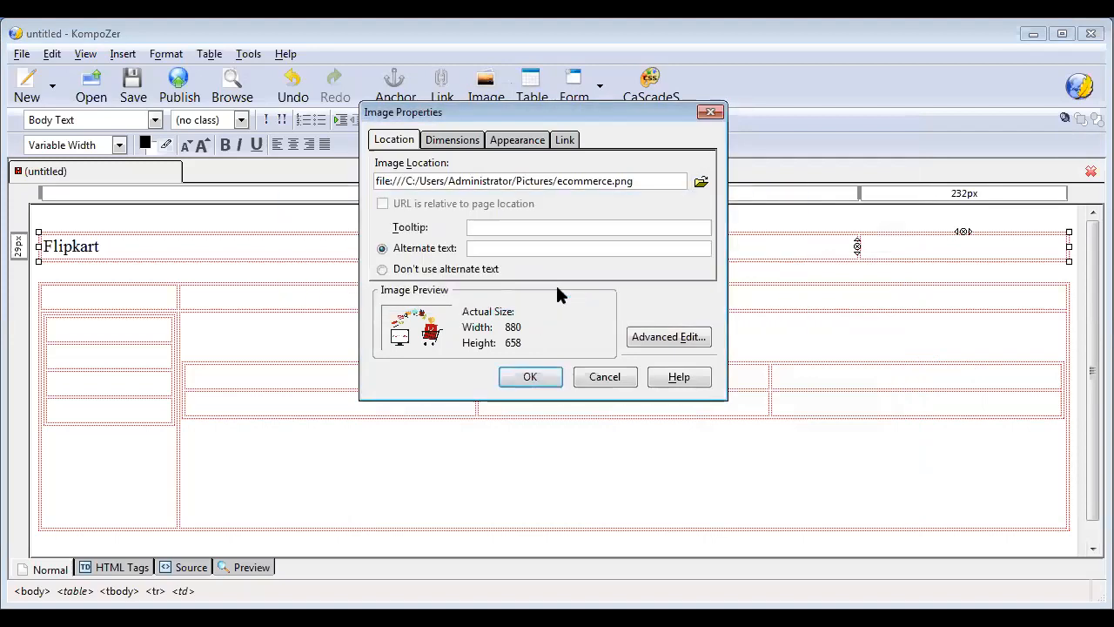
click(384, 271)
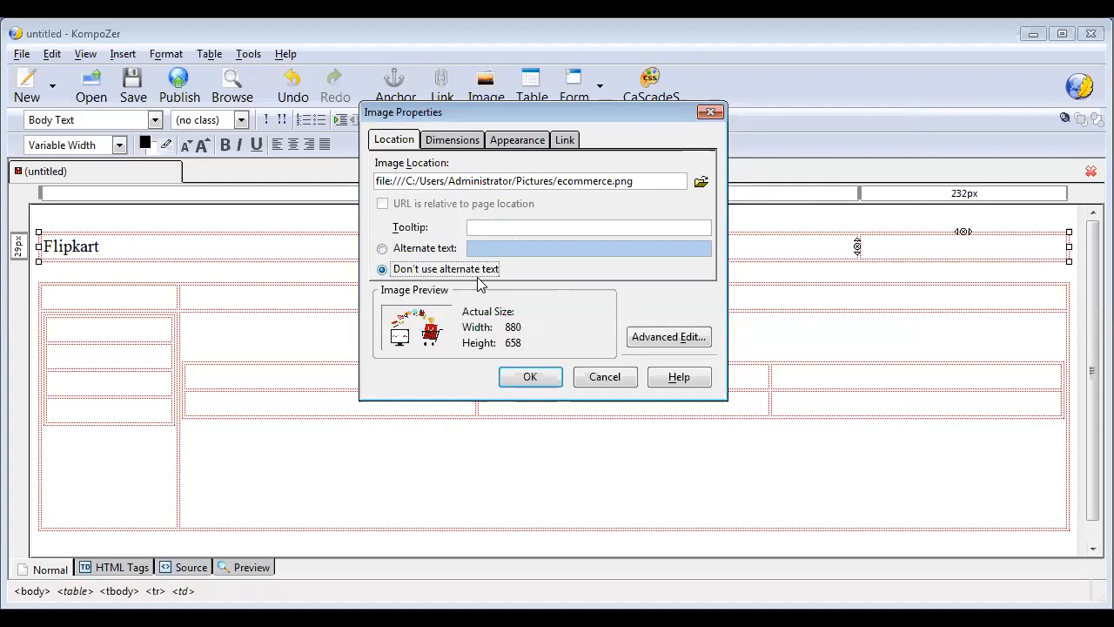
- Give the image a custom size 200 pixels wide with constrained proportions
click(438, 141)
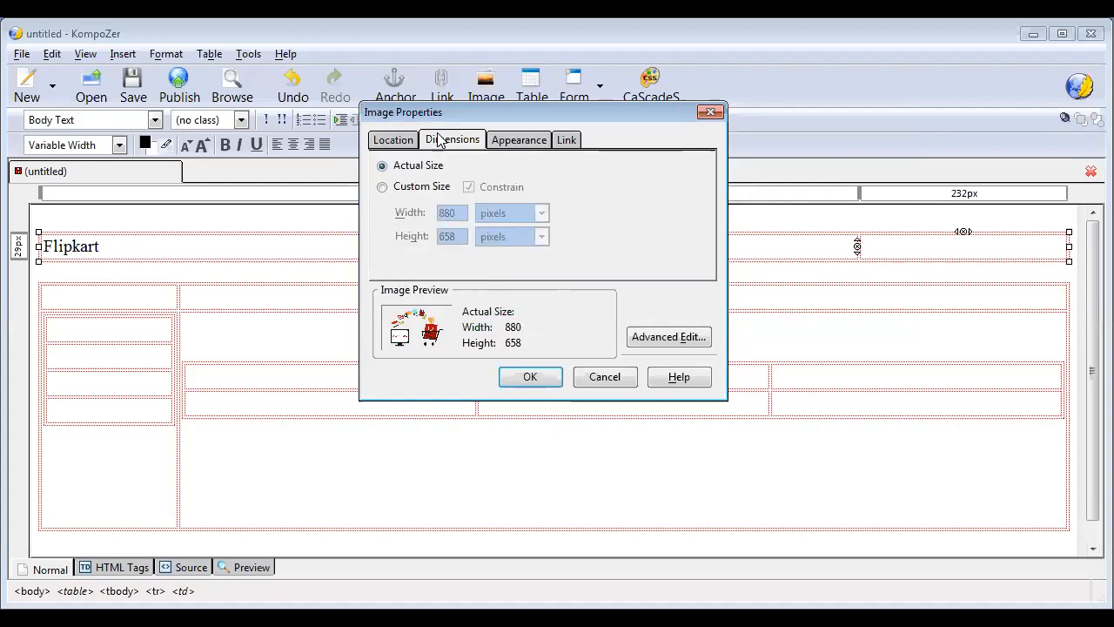
click(382, 186)
drag(462, 213, 436, 216)
text(200)
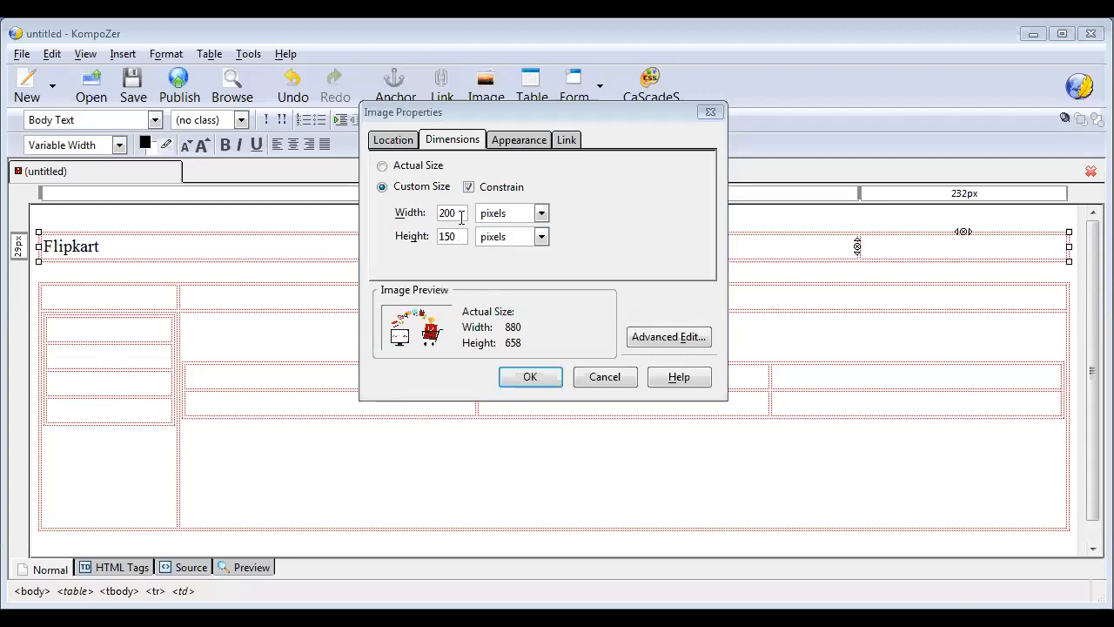
drag(456, 214, 424, 209)
text(300)
drag(460, 214, 420, 210)
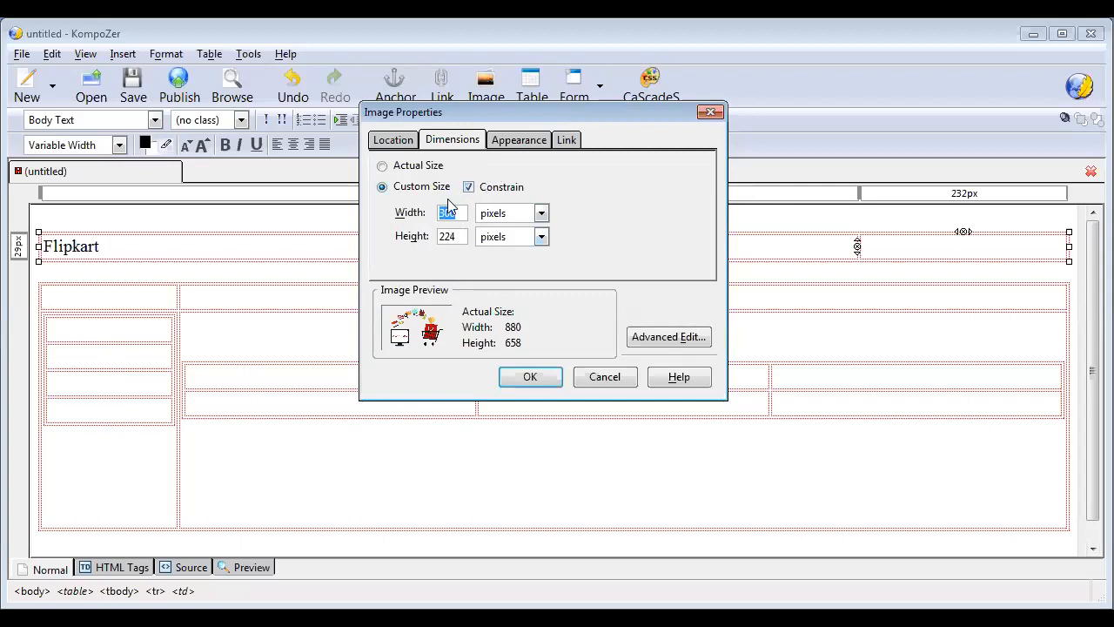
text(200)
click(457, 214)
- Try giving the image the alternate text Flipkart logo, shortened to Flipkart
click(403, 140)
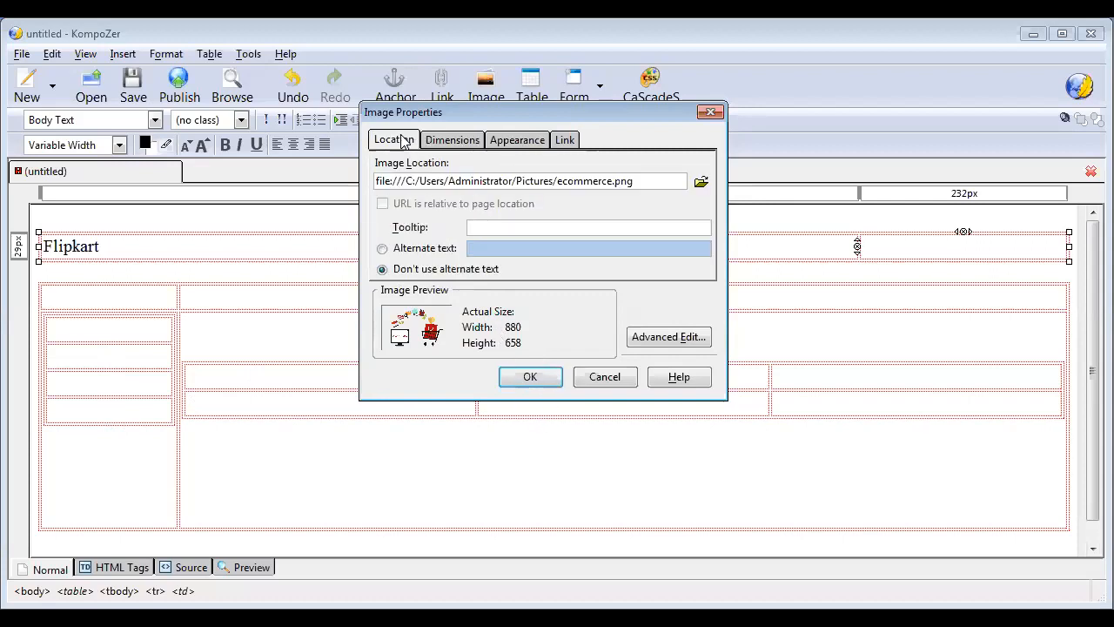
click(398, 249)
click(487, 250)
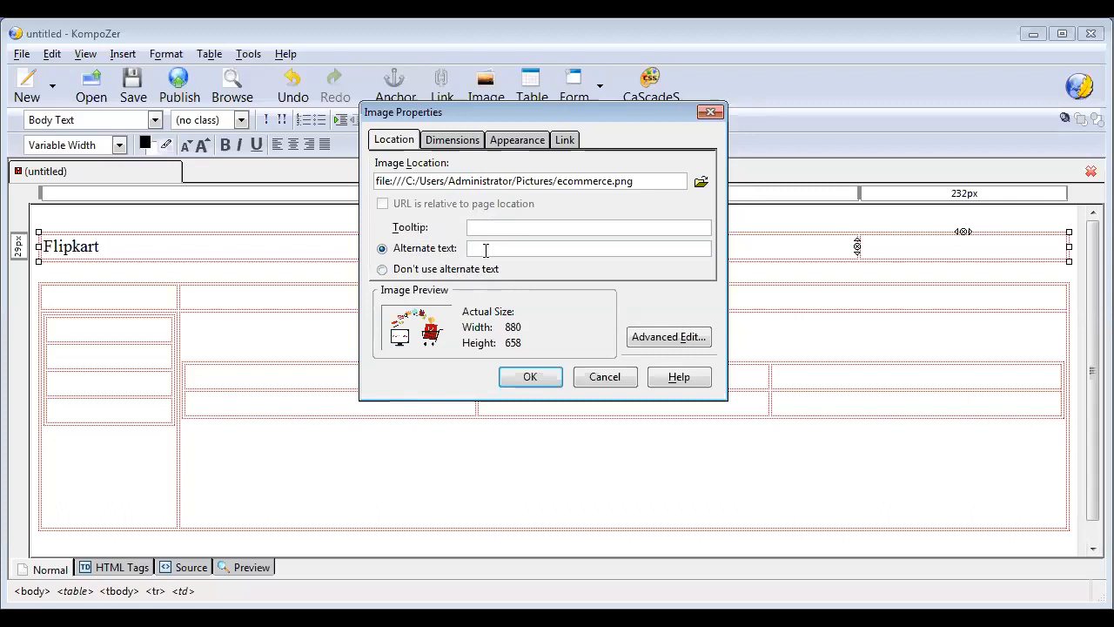
text(Flipkaer)
key(BackSpace)
key(BackSpace)
text(rt)
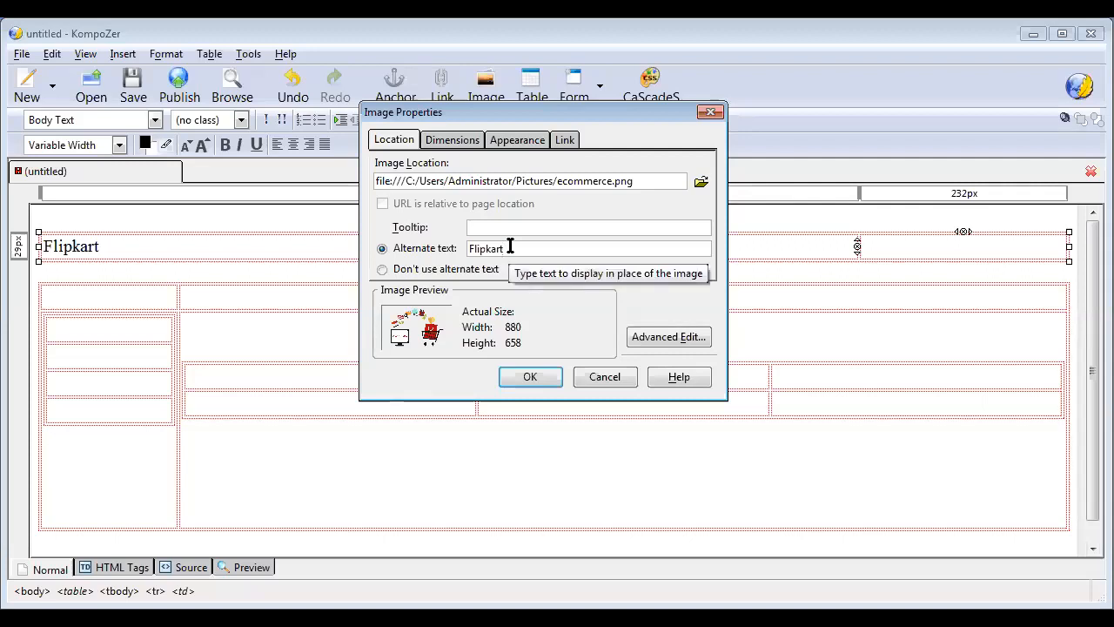
text(logo)
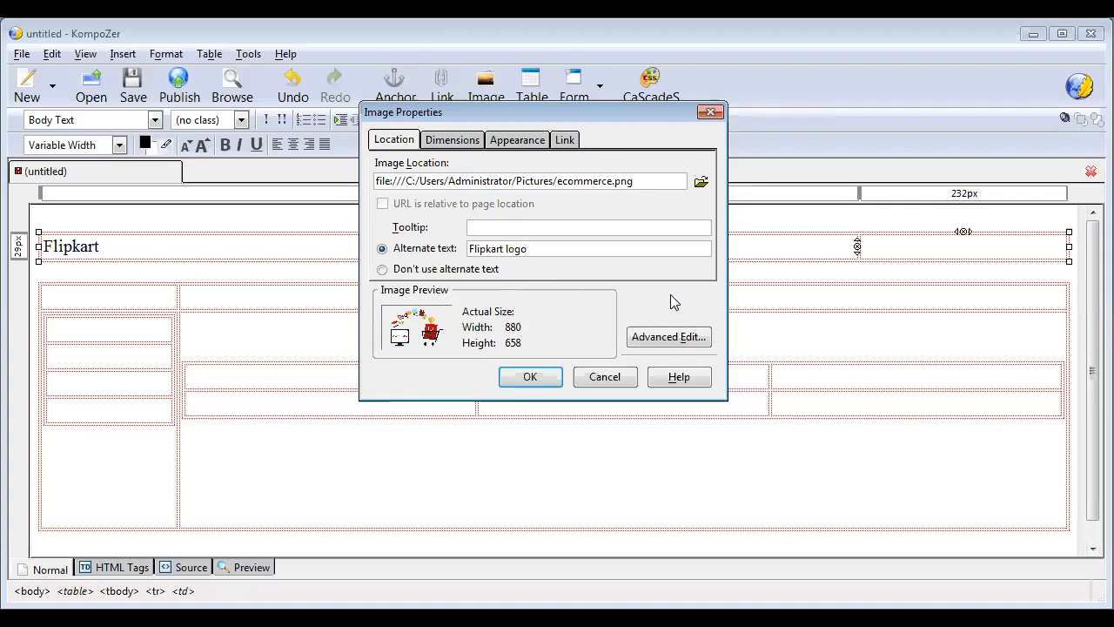
key(BackSpace)
key(BackSpace)
key(BackSpace)
key(BackSpace)
key(BackSpace)
- Insert the image into the header cell without alternate text and enlarge it slightly
click(392, 267)
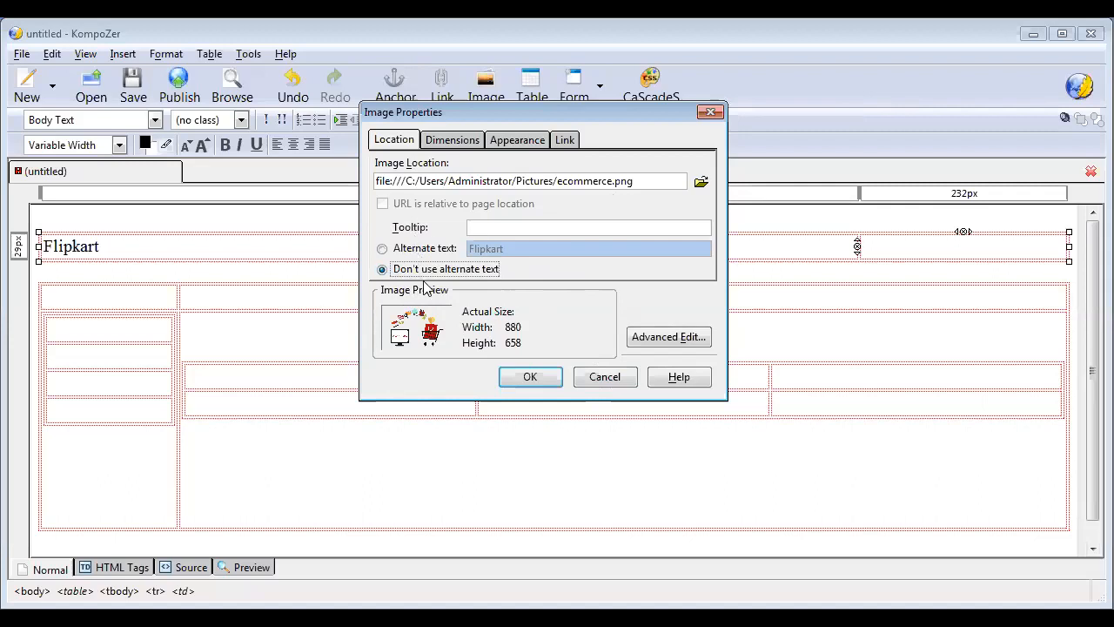
click(514, 383)
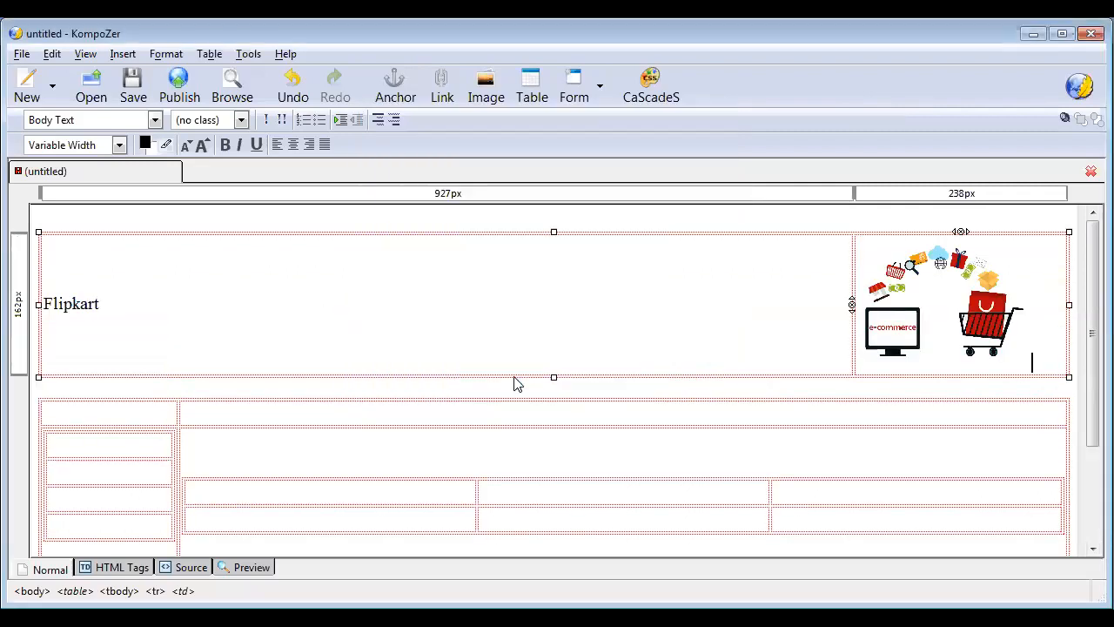
click(893, 328)
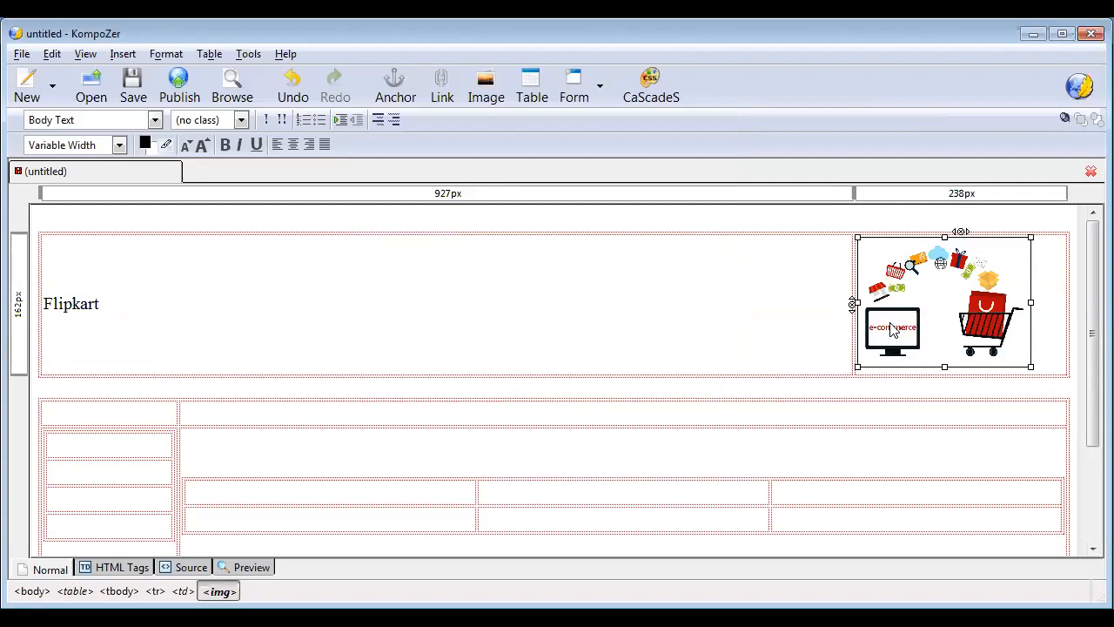
mouse_move(1031, 367)
mouse_down()
mouse_move(1044, 376)
mouse_move(1034, 375)
mouse_up()
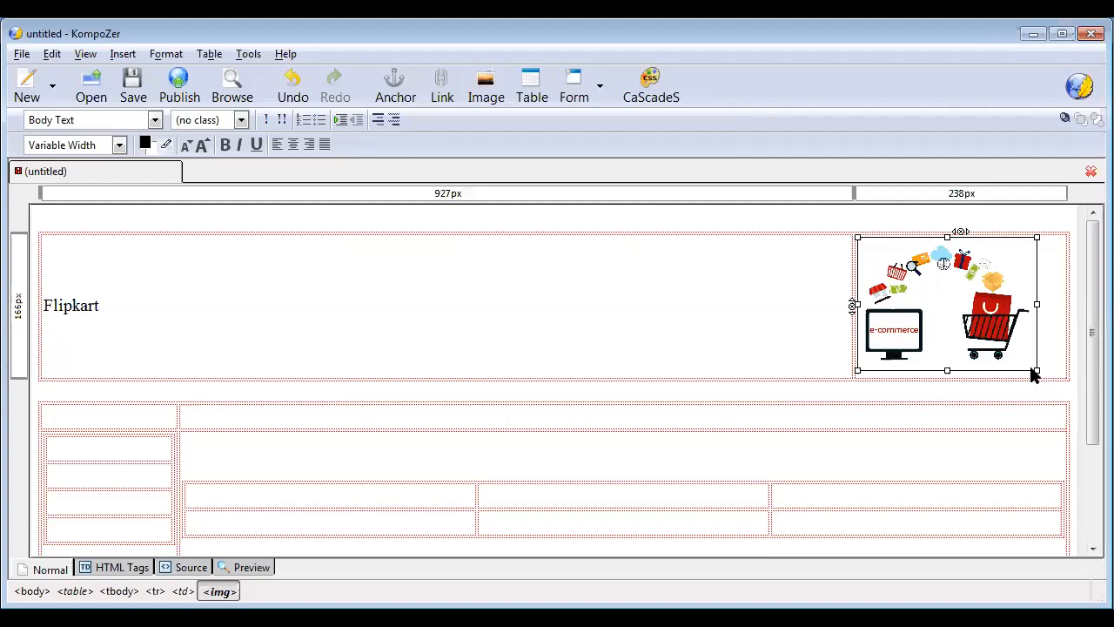
- Format the site name Flipkart as Heading 1 and center it in its header cell
drag(101, 306, 45, 306)
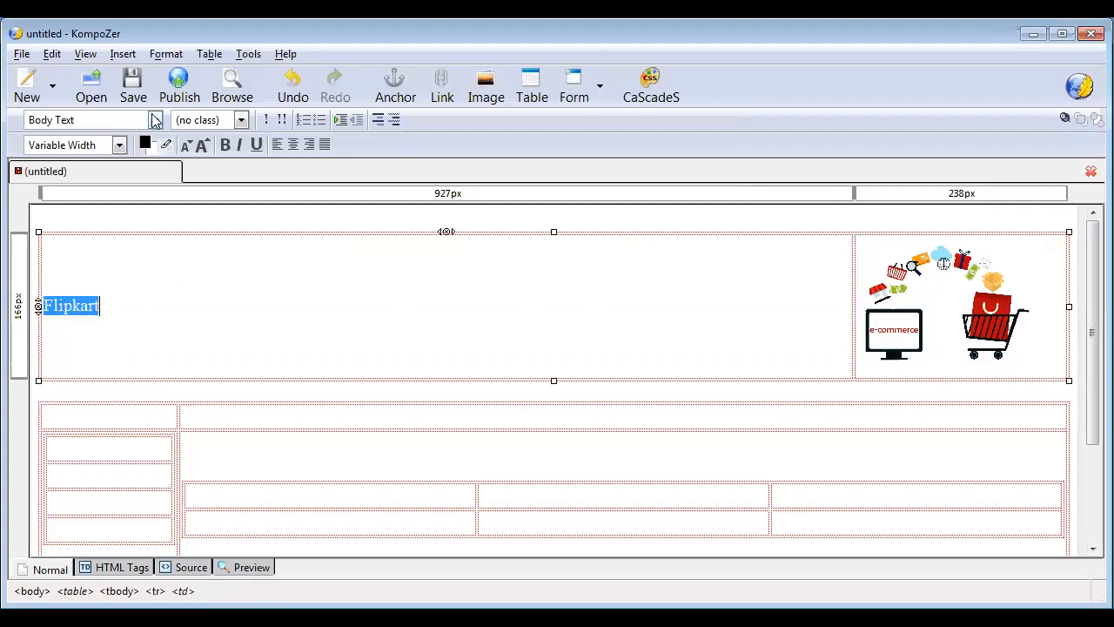
click(155, 120)
click(54, 171)
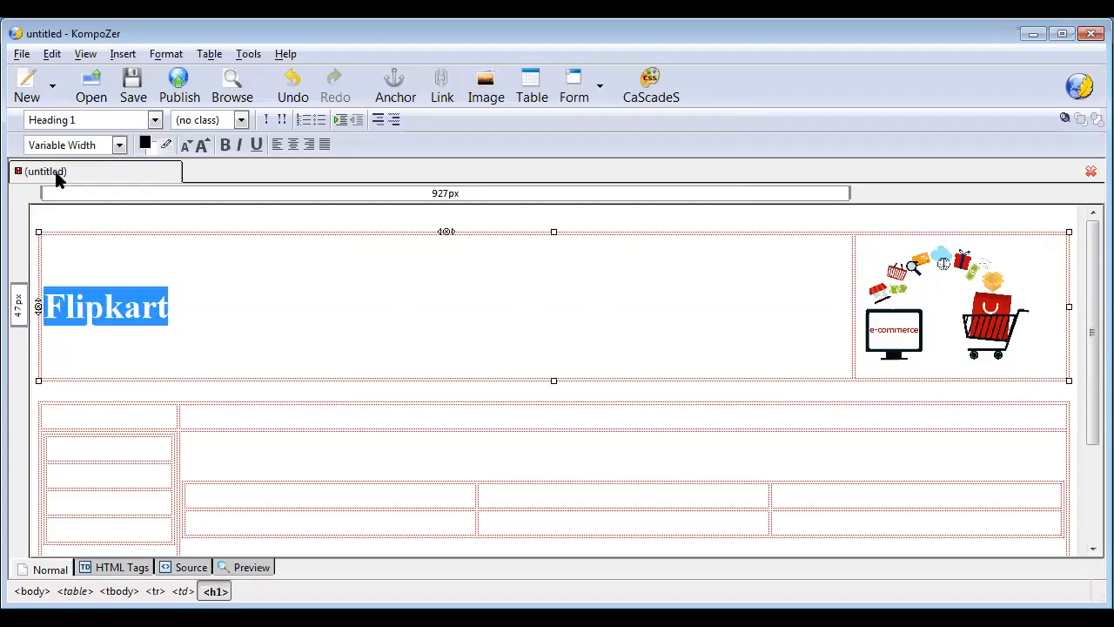
click(293, 145)
click(572, 336)
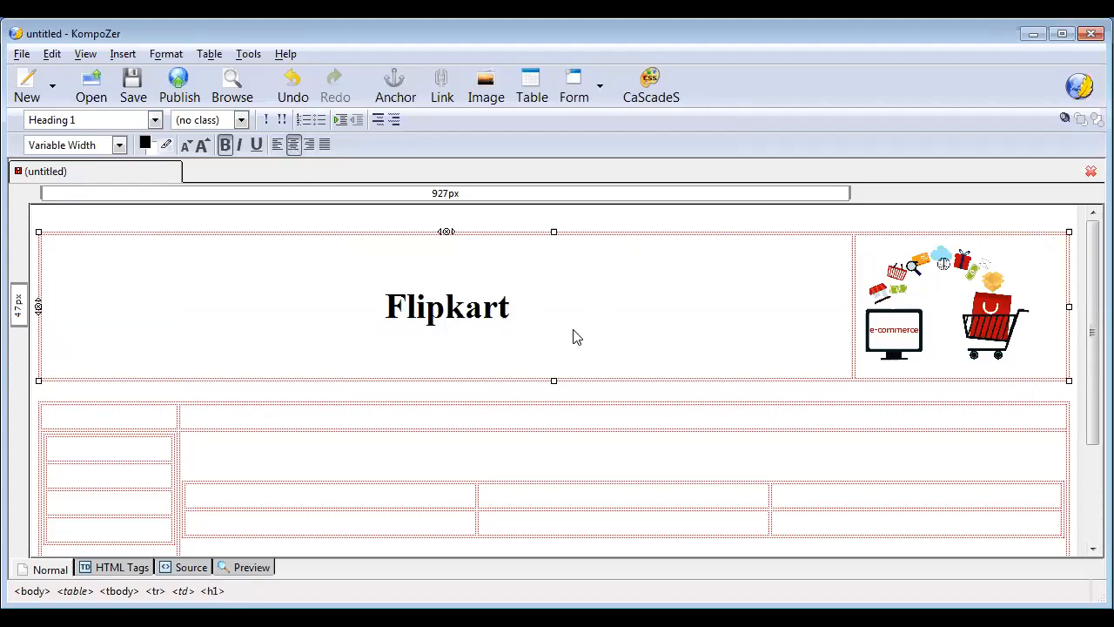
- Enter Categories and New Products in the two cells of the body table's first row
drag(1089, 381, 1094, 439)
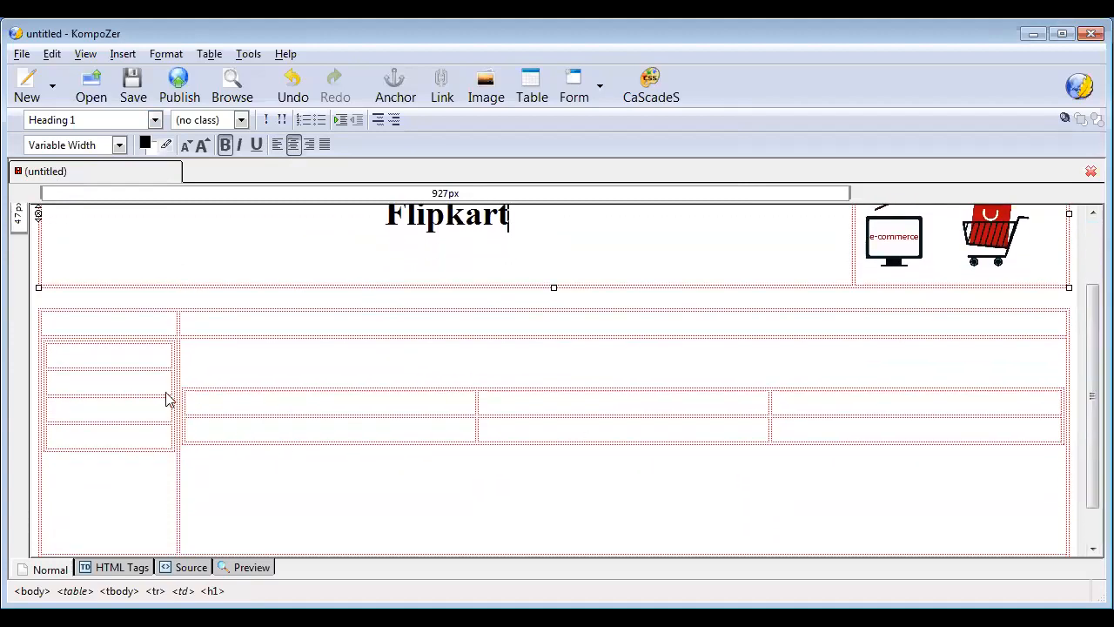
click(121, 333)
text(Categories)
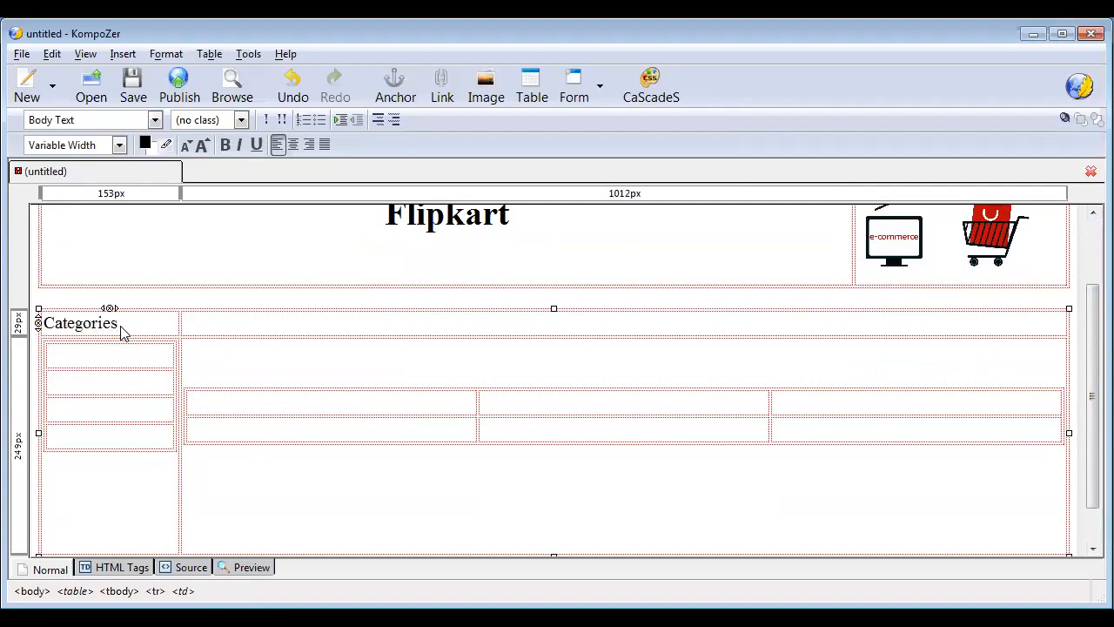
key(Tab)
text(New Products)
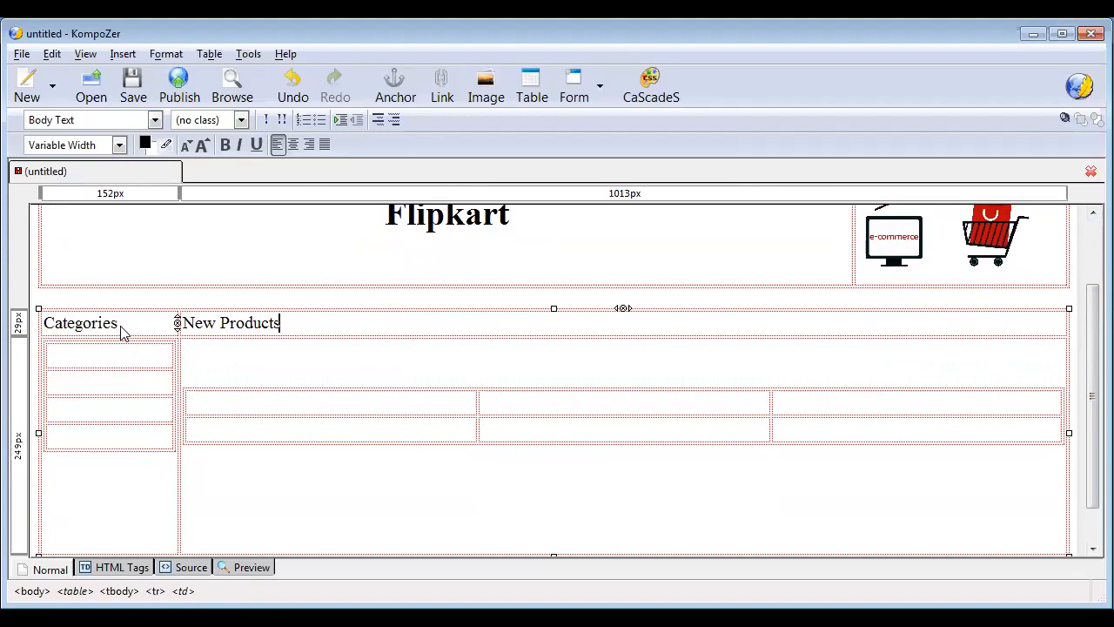
- Fill the four rows of the nested table below Categories with Home, Mobiles, Laptop and Cloths
click(114, 364)
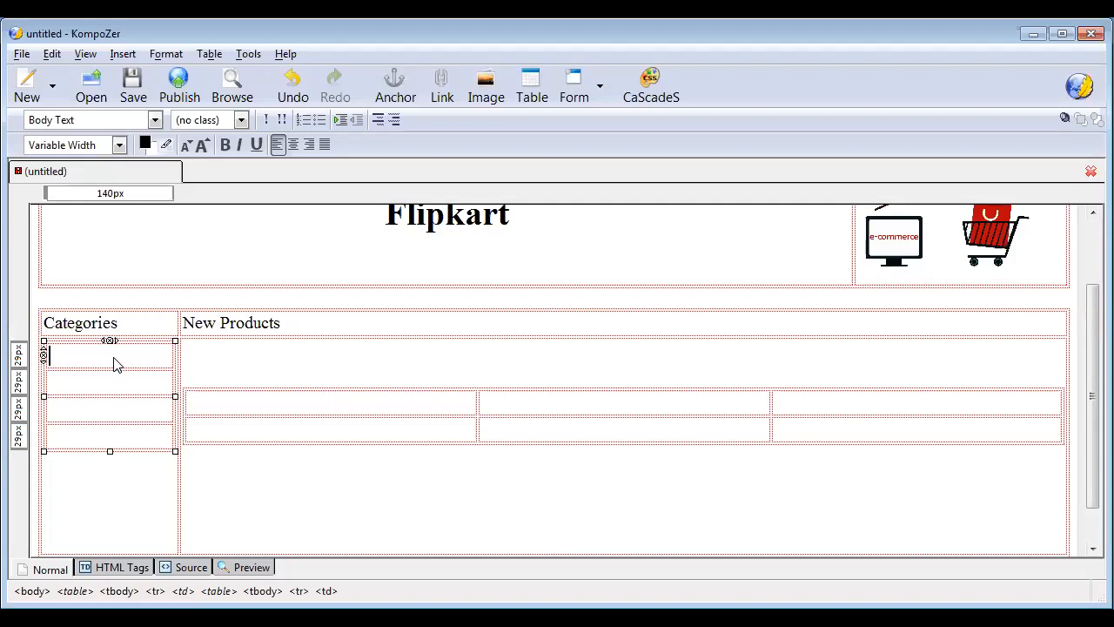
text(Home)
key(Tab)
text(Mobiles)
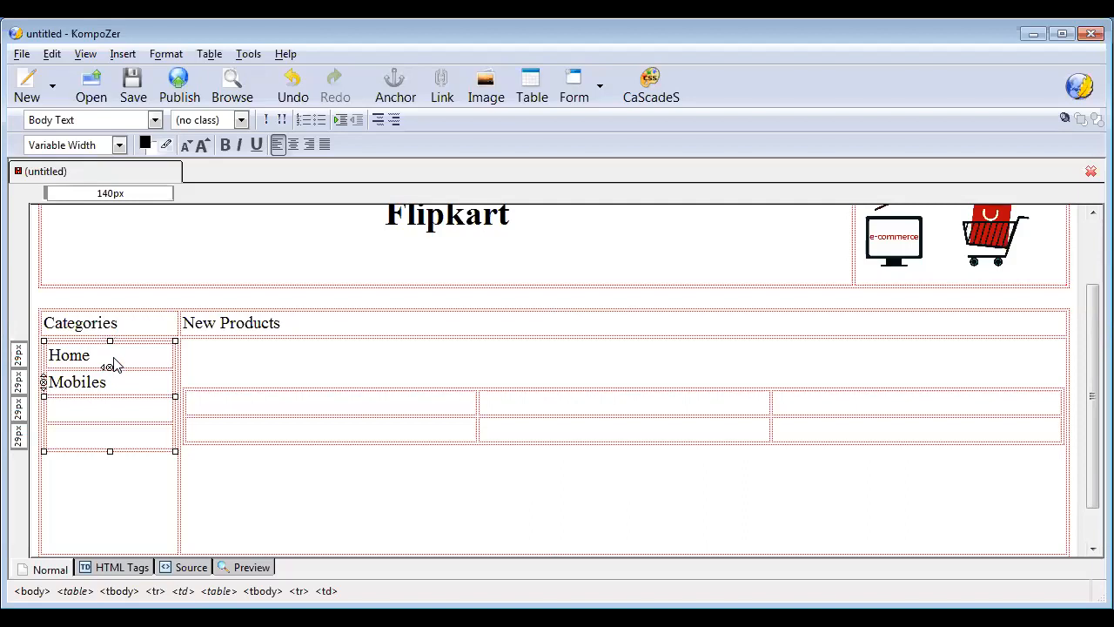
key(Tab)
text(Laptops)
click(124, 410)
key(BackSpace)
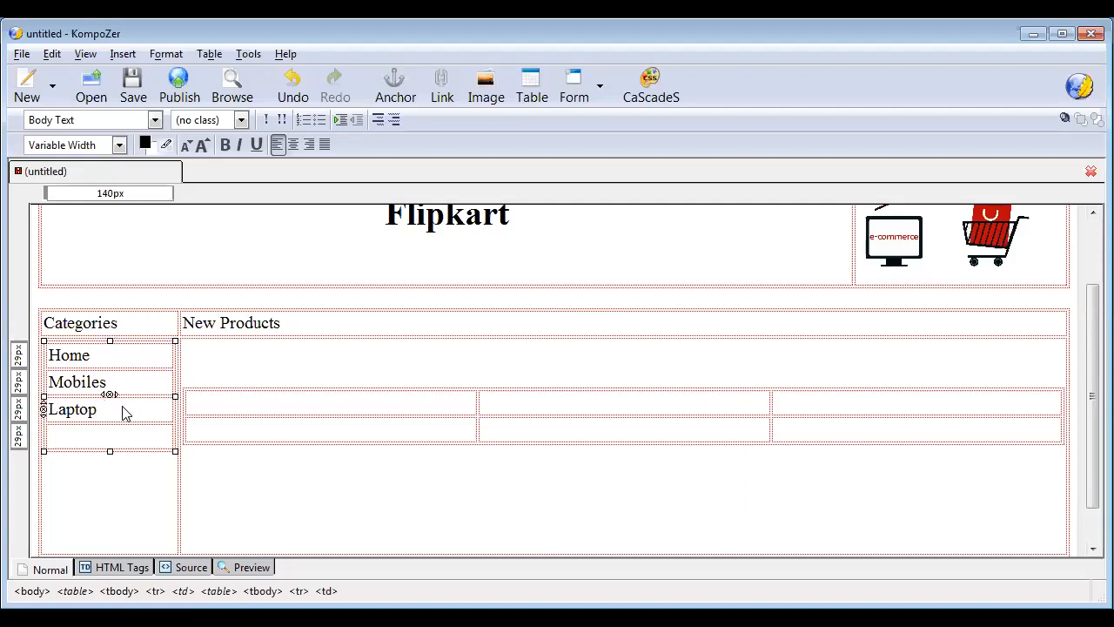
click(112, 435)
text(Cloths)
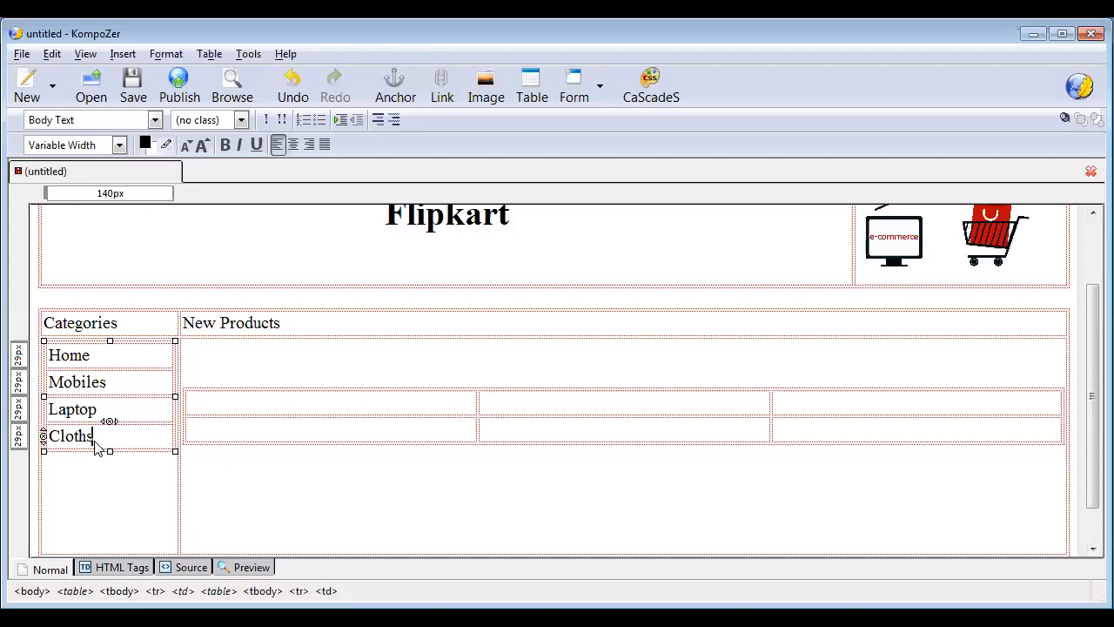
- Start saving the page and give it the title Home
click(102, 364)
key(ctrl+s)
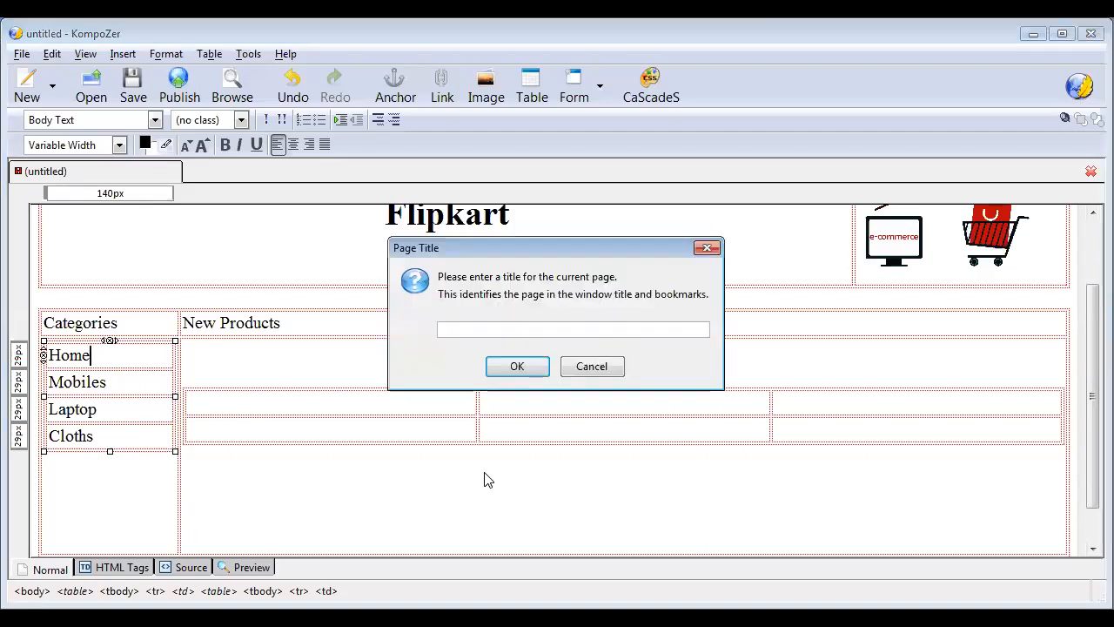
text(Home)
click(517, 366)
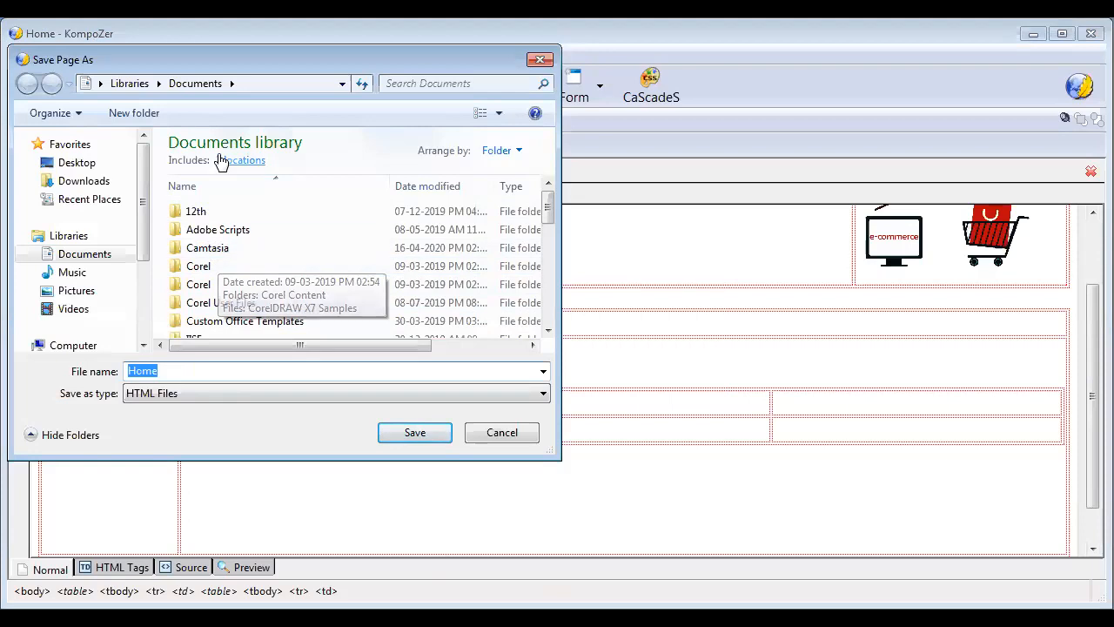
- Create a folder named Web morning in the Documents library and open it as the save location
click(124, 113)
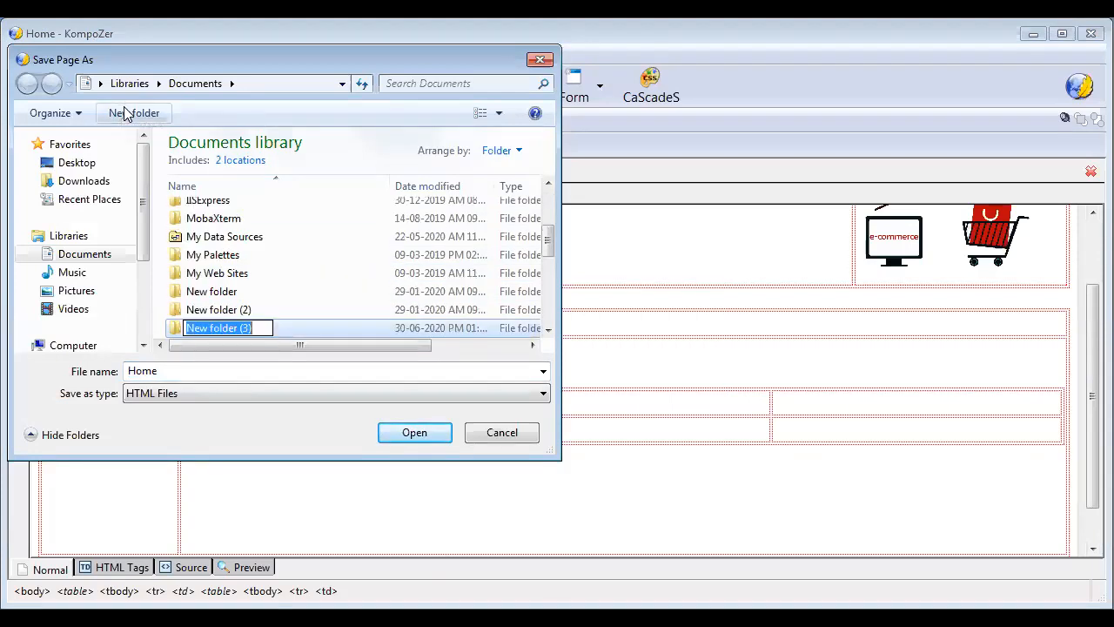
text(Web morning)
key(Return)
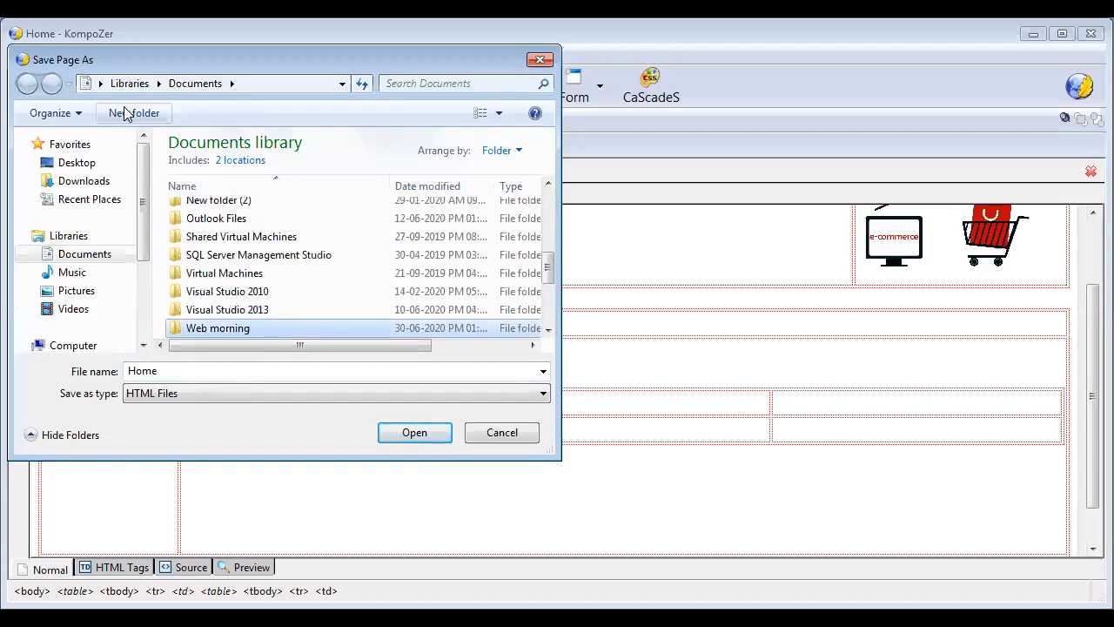
double_click(200, 329)
- Save the page in the Web morning folder under the file name index.html
double_click(160, 371)
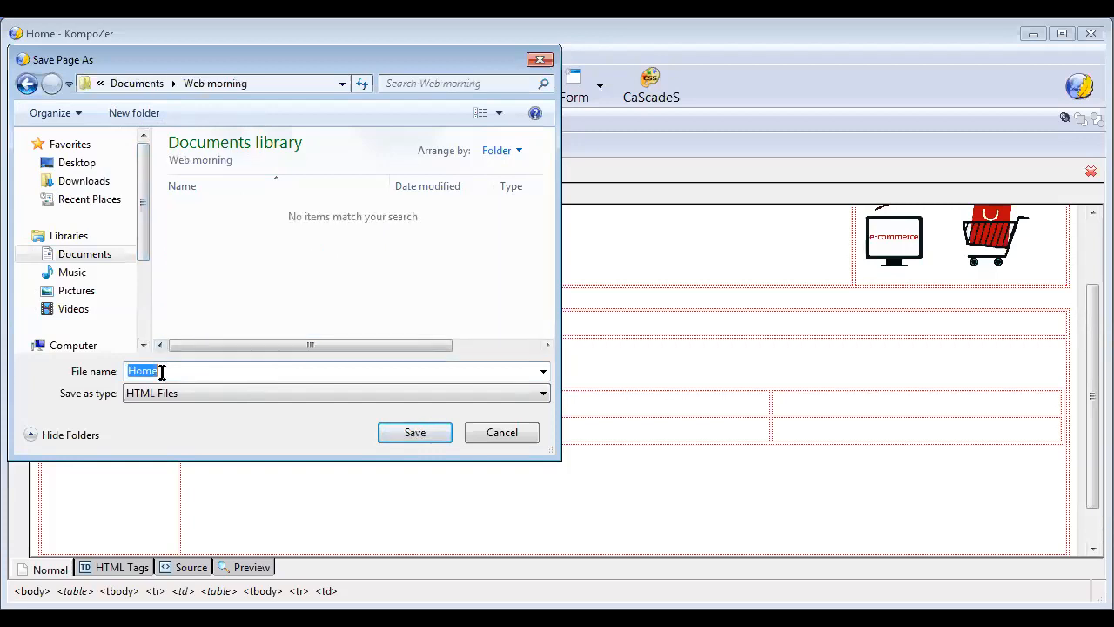
key(BackSpace)
text(inde)
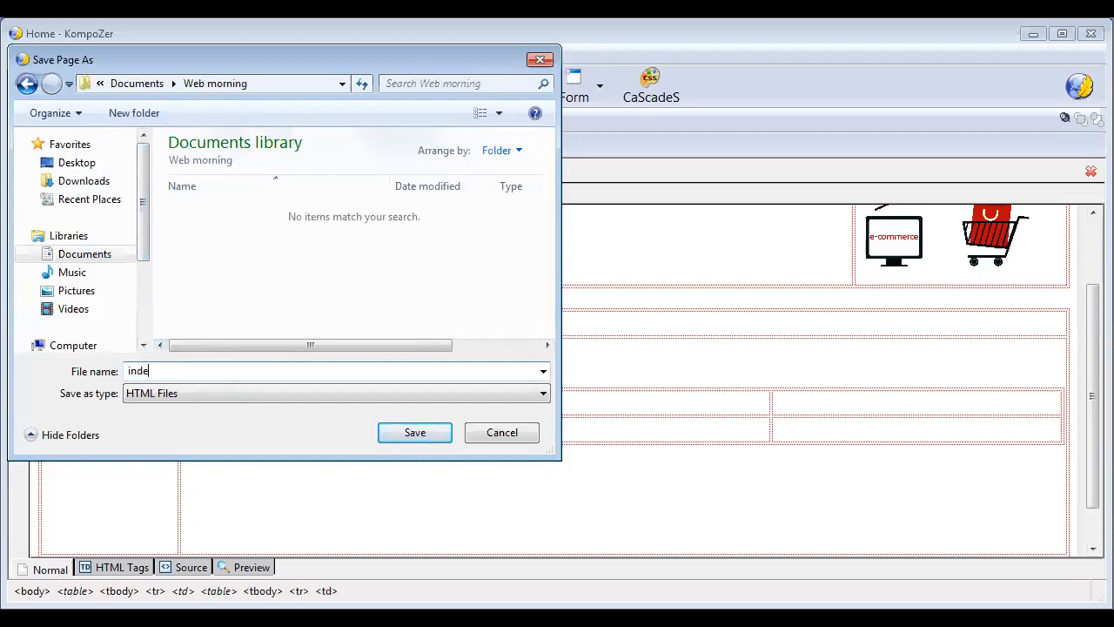
text(x.html)
click(414, 432)
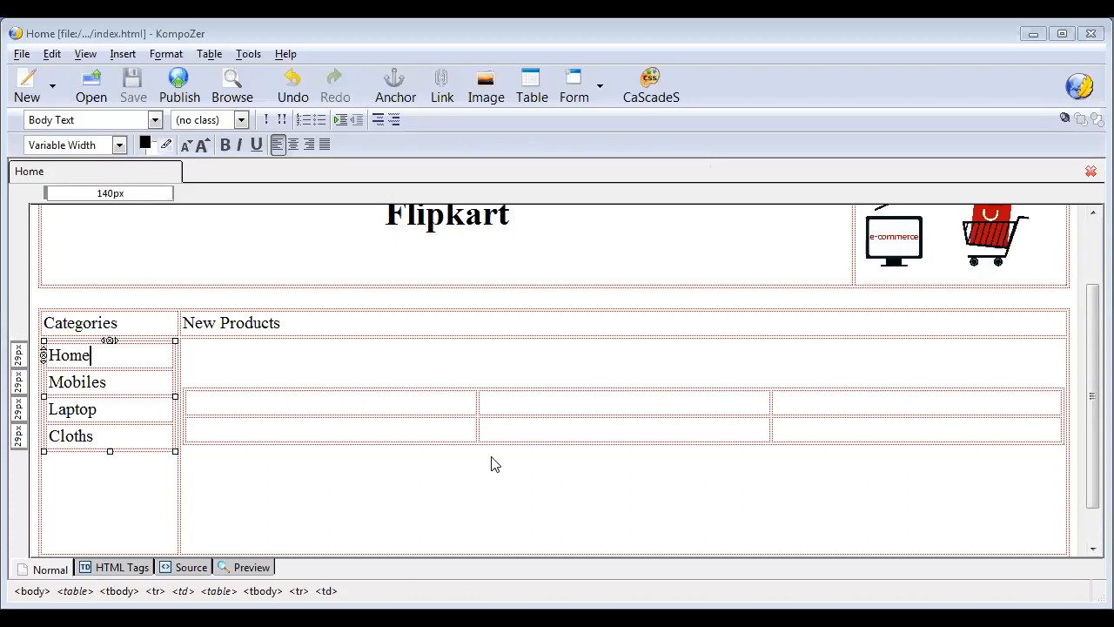
- Add three line breaks in the first cell of the nested table below New Products and return to its first line
click(364, 405)
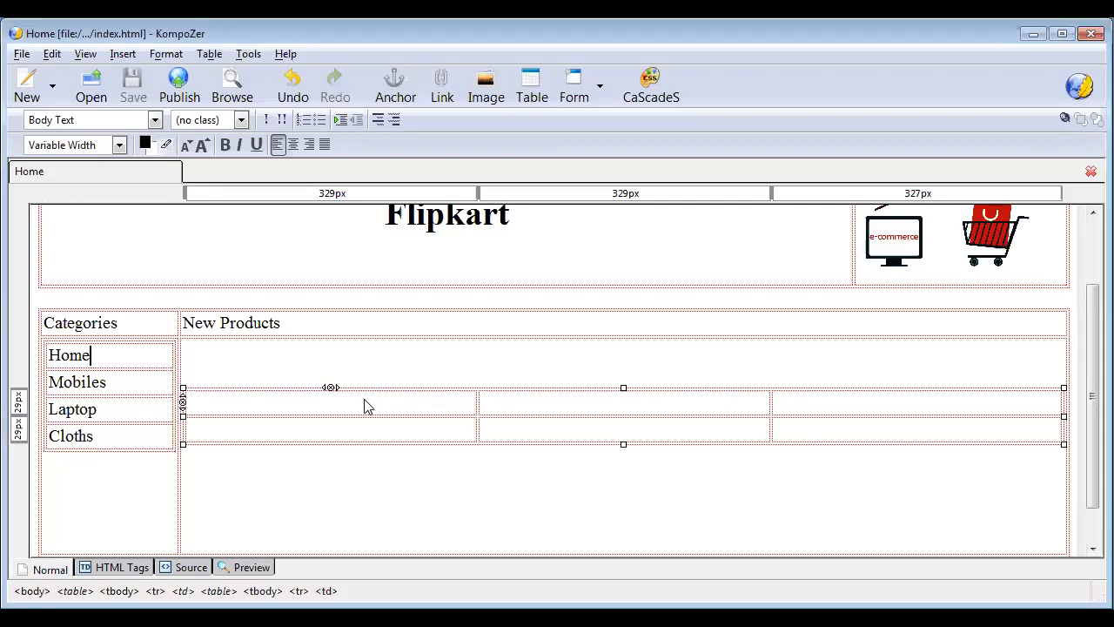
key(Return)
key(Return)
key(Return)
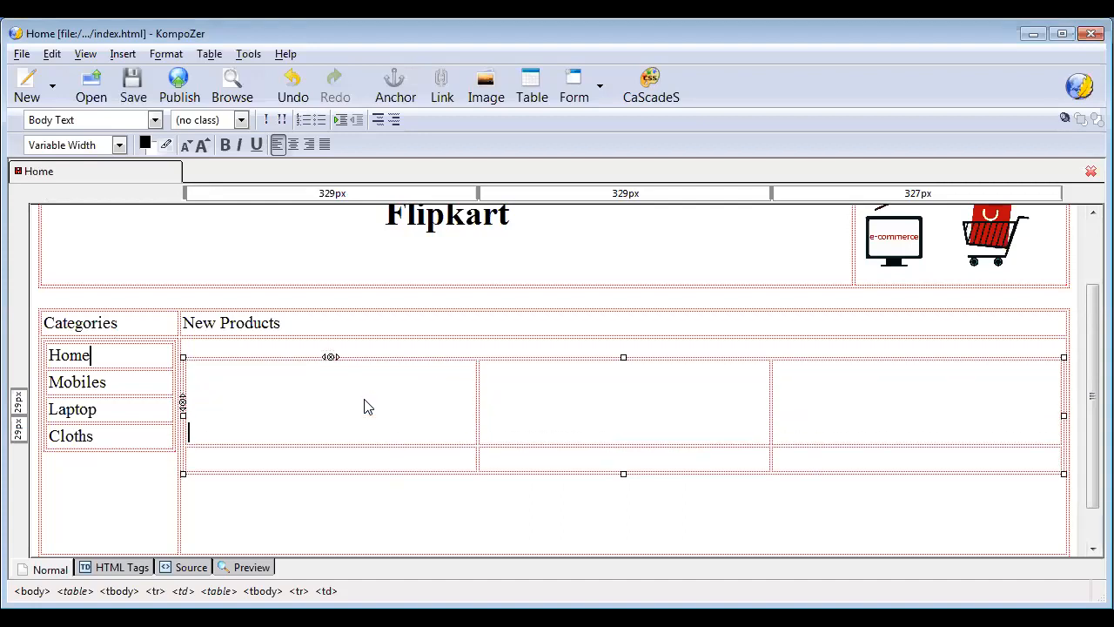
key(Up)
key(Up)
key(Up)
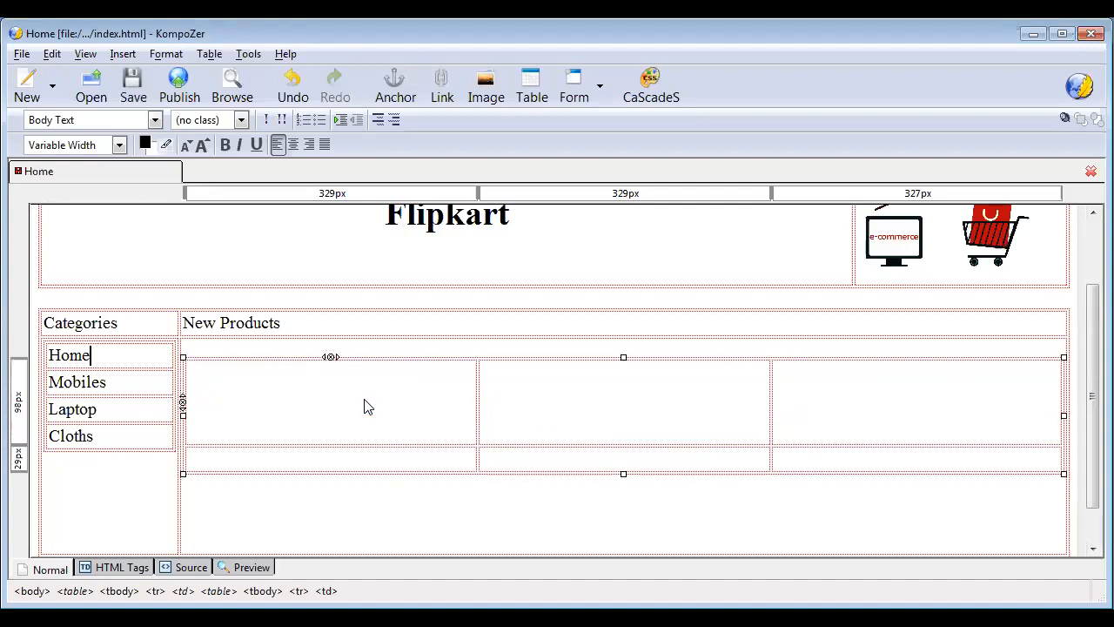
- Copy the e-commerce image from the header into the first cell of the nested products table
click(917, 228)
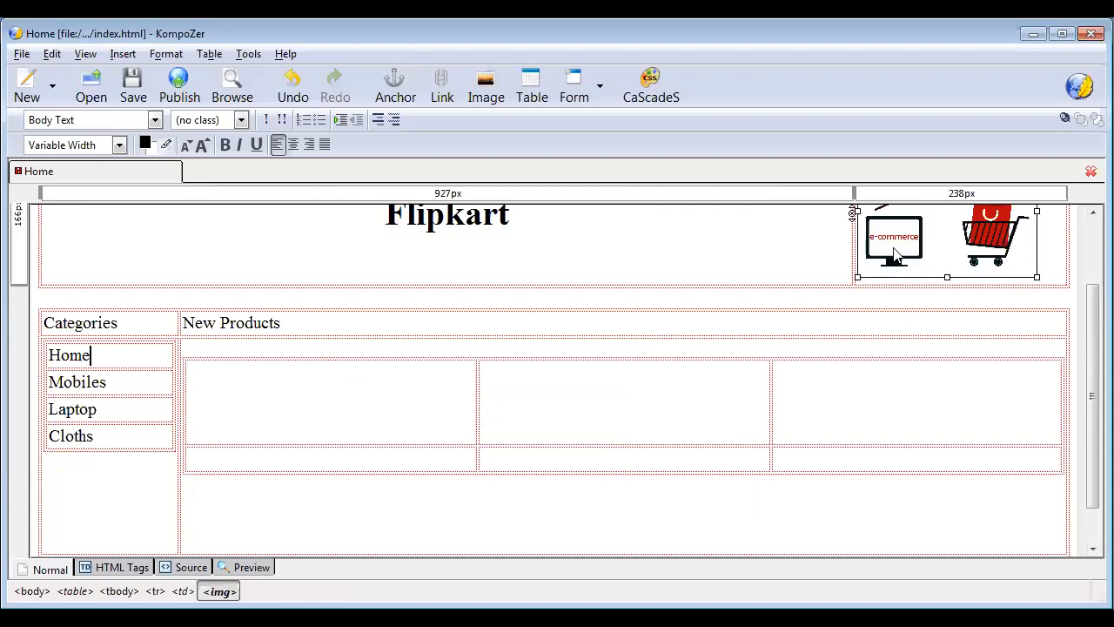
click(246, 381)
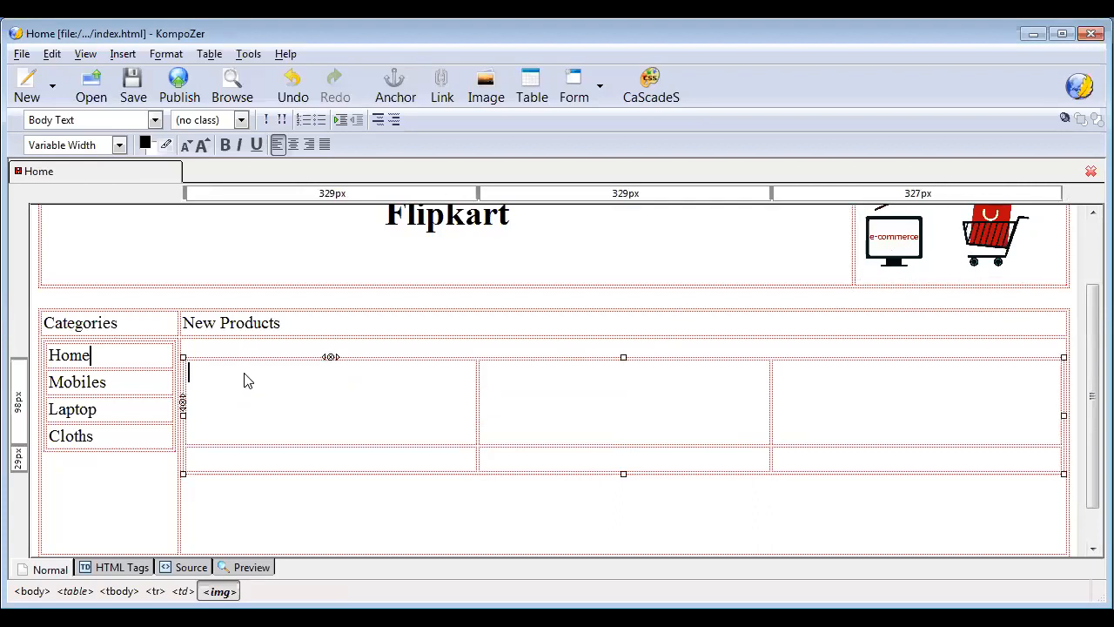
key(ctrl+v)
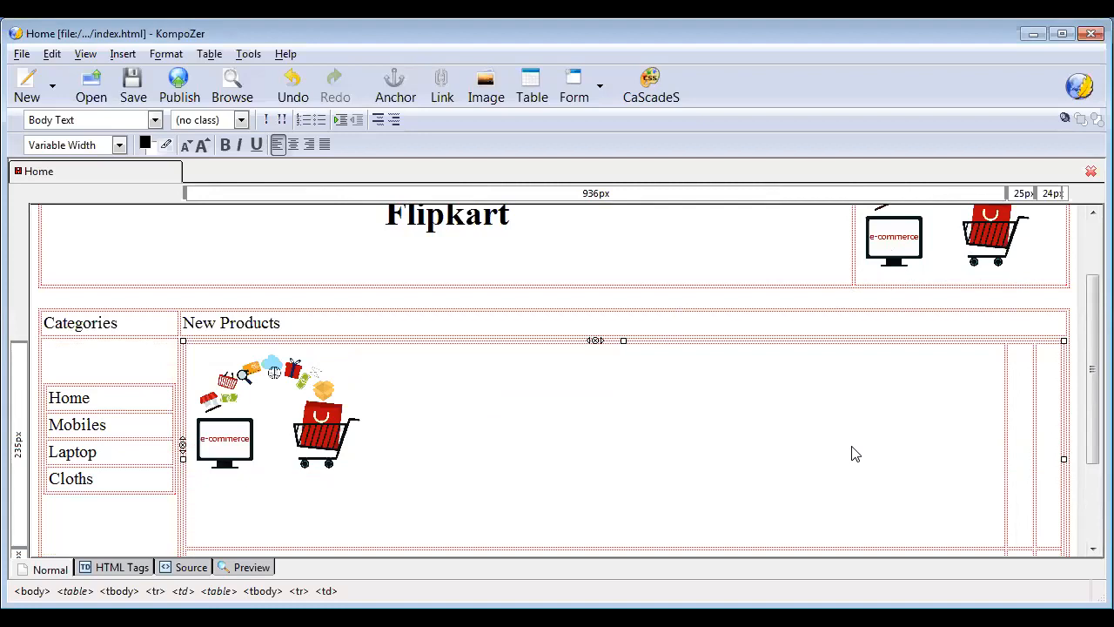
- Enter Samsung S10 and the price Rs. 15,700/- on two lines below the image in the first product cell
scroll(1091, 468, down, 1)
scroll(1091, 469, down, 2)
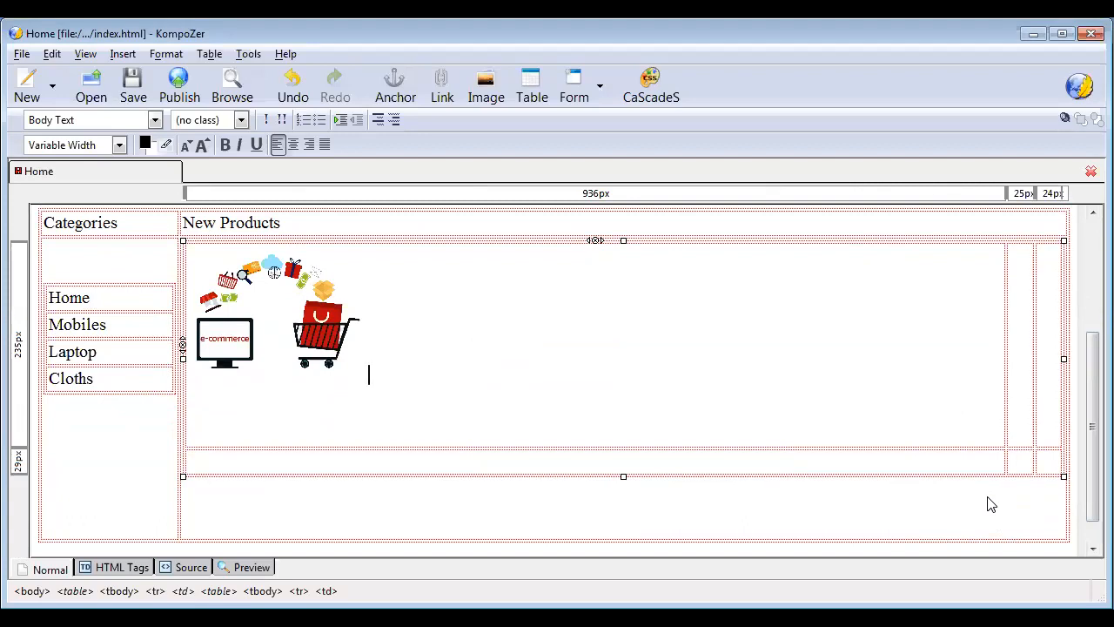
click(296, 329)
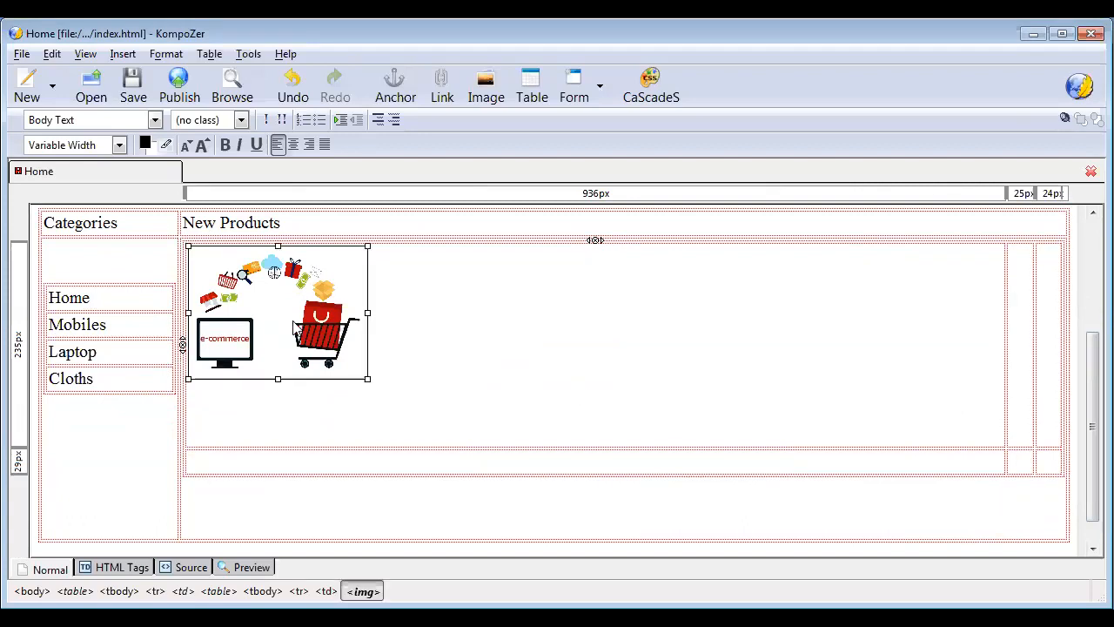
click(275, 399)
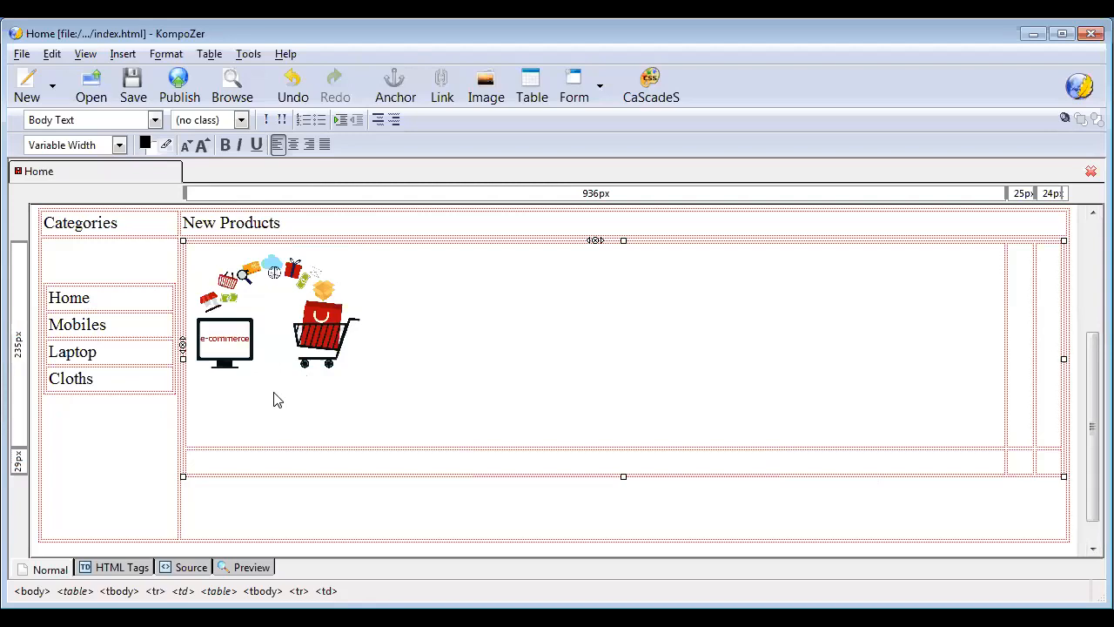
text(Samsung S10)
key(Return)
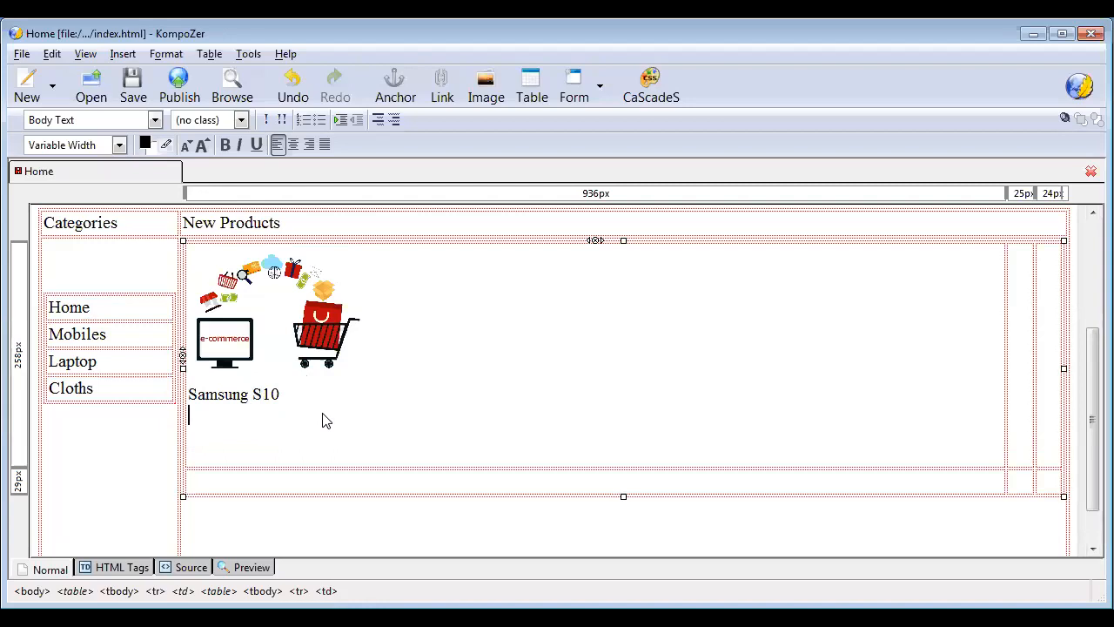
text(Rs. 15700/-)
click(235, 416)
text(,)
drag(200, 393, 174, 403)
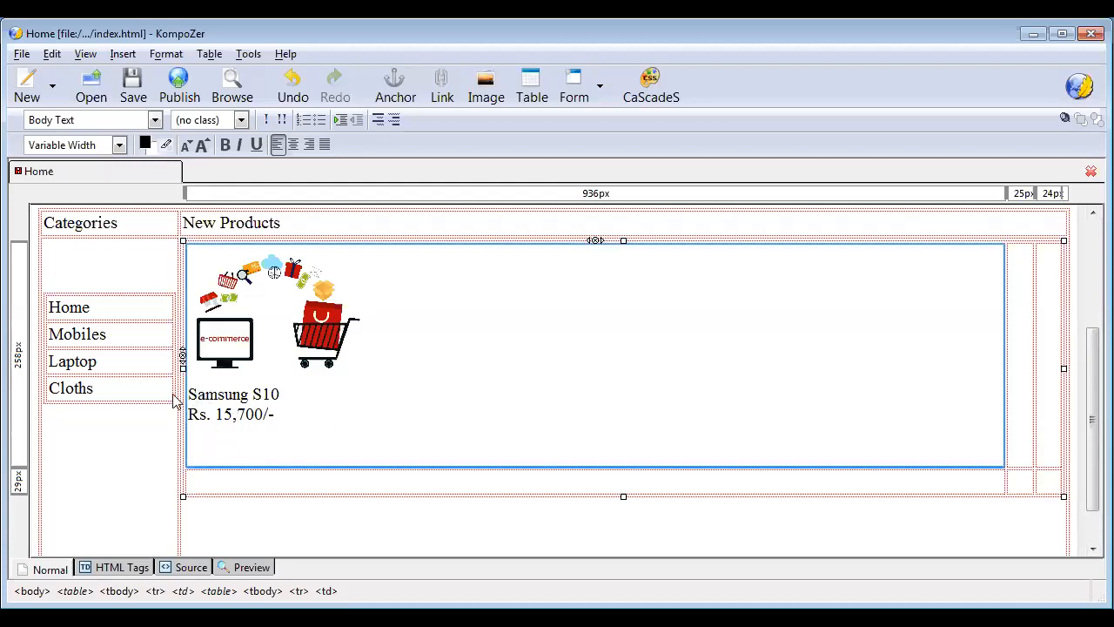
drag(245, 223, 193, 225)
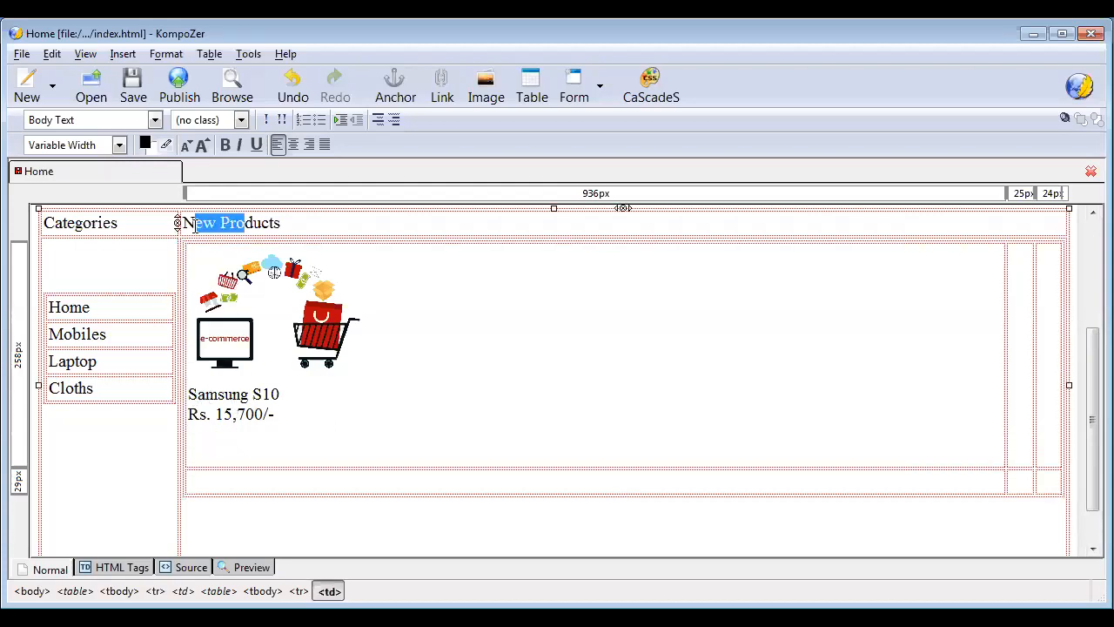
drag(100, 223, 62, 224)
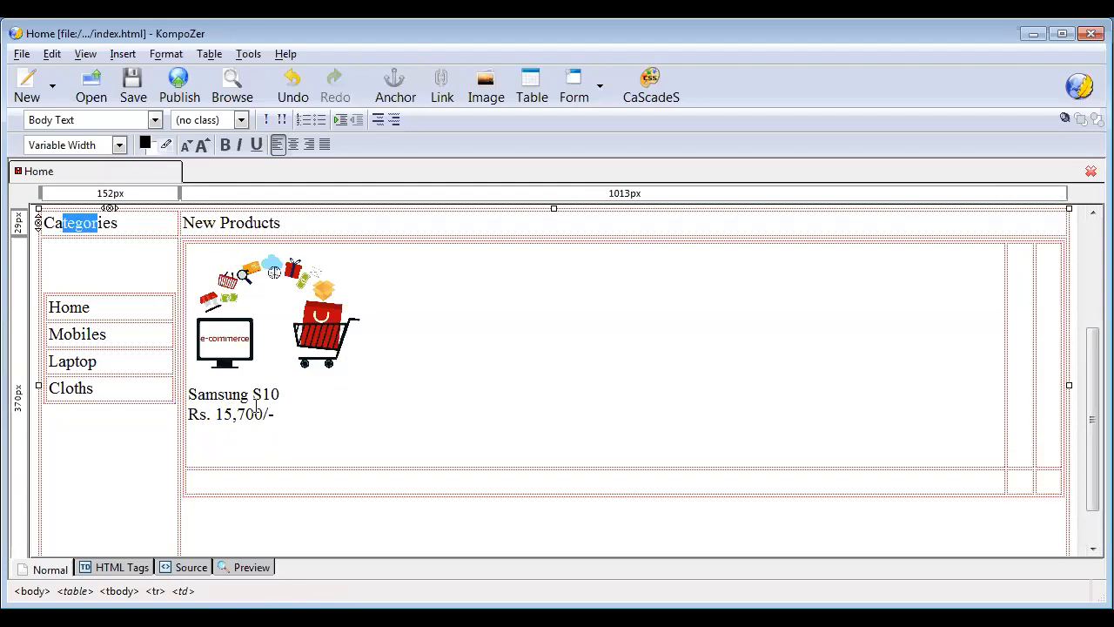
drag(255, 410, 298, 425)
drag(225, 412, 253, 417)
- Below the price, add the label Qty: followed by a text form field named q1 with initial value 1 and field size 3
click(211, 417)
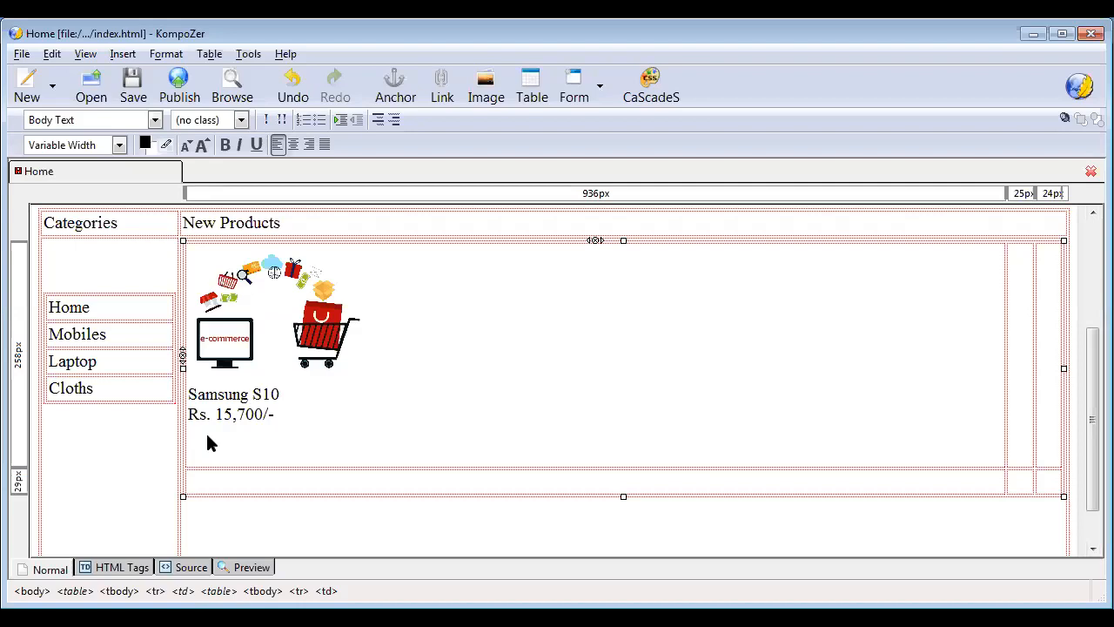
text(ty:)
click(599, 94)
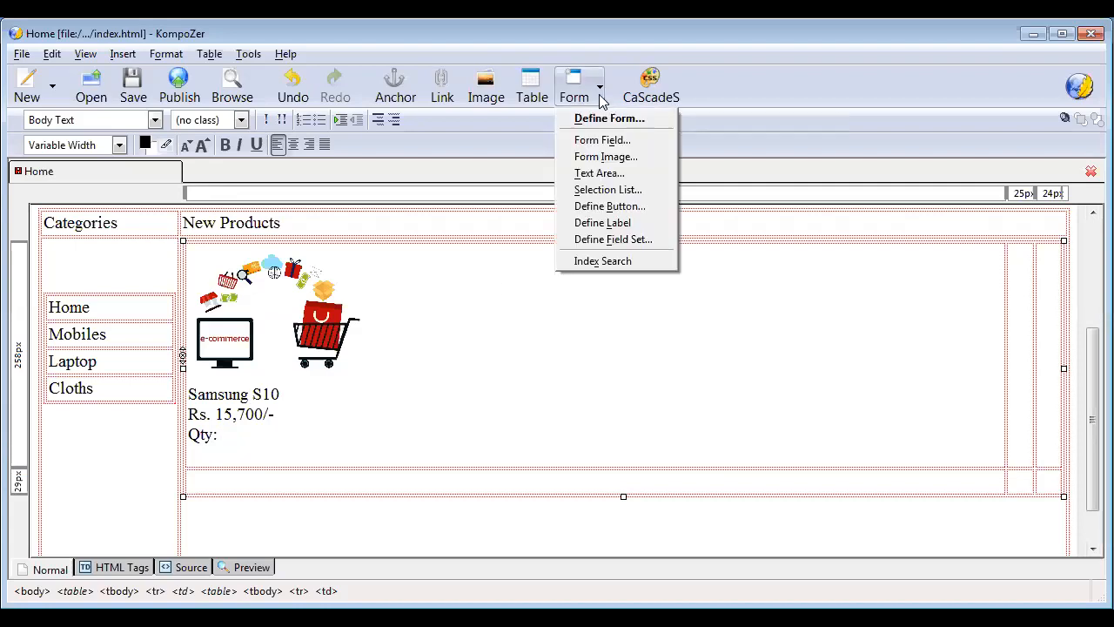
click(597, 141)
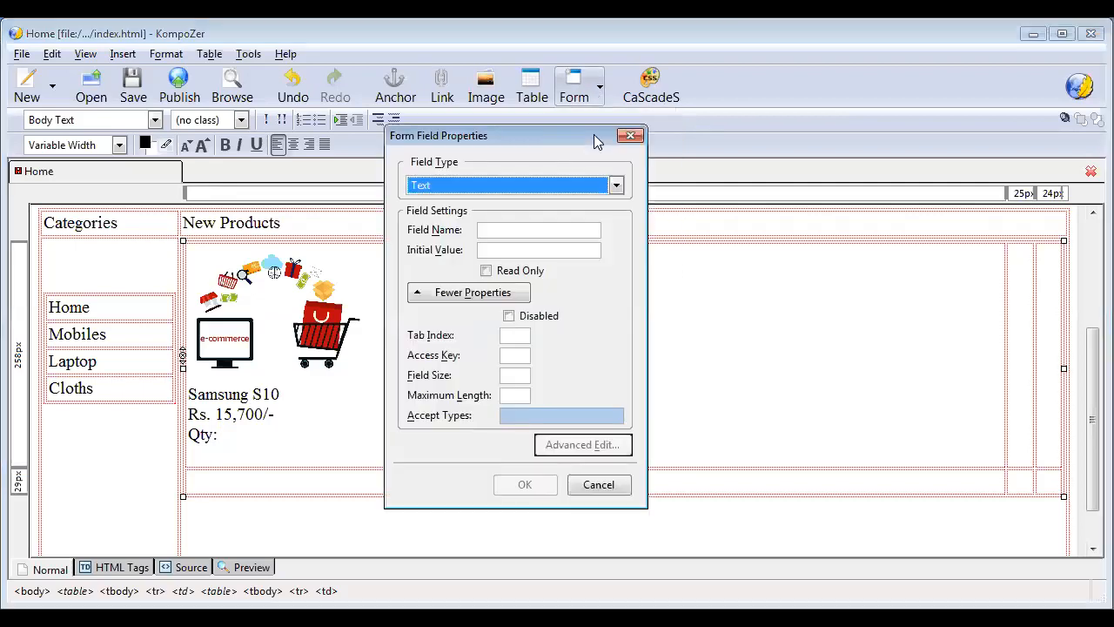
click(427, 192)
click(426, 202)
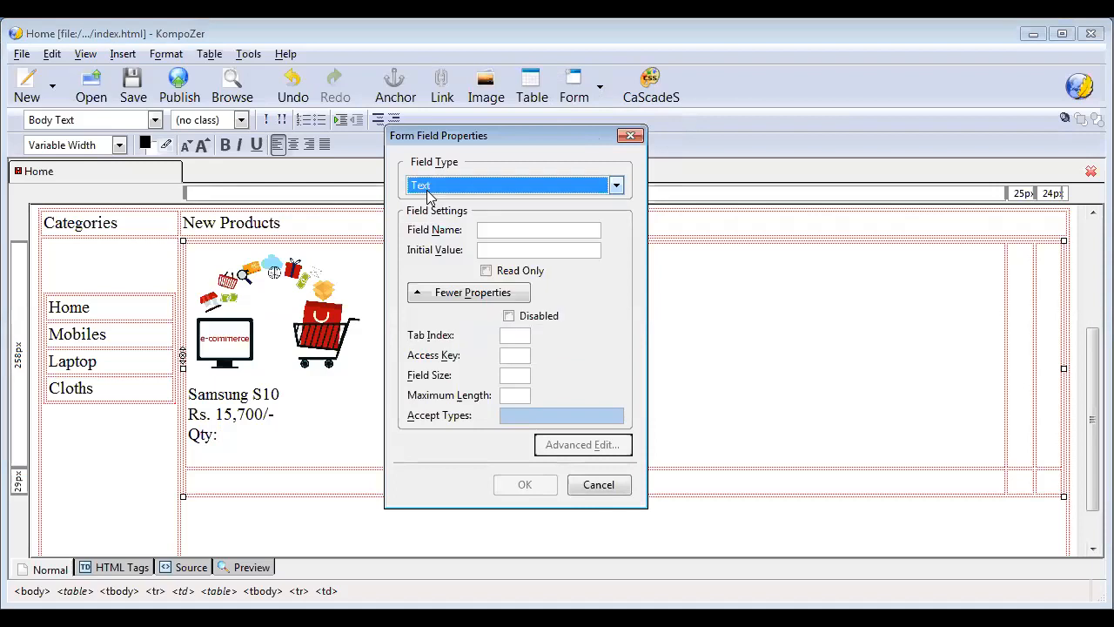
click(495, 232)
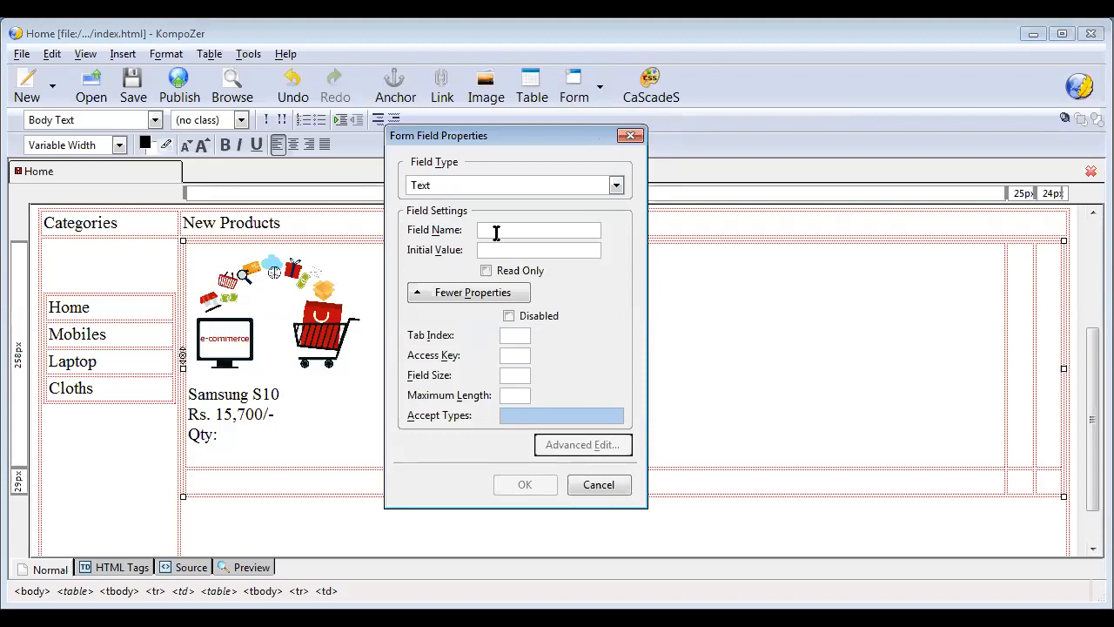
text(q1)
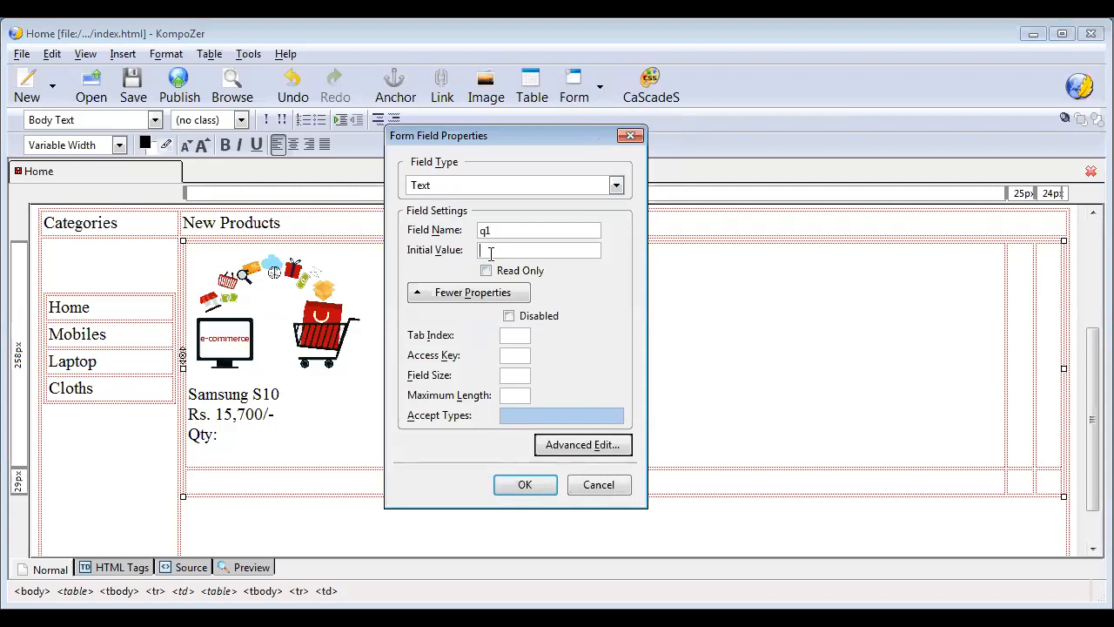
text(1)
click(512, 377)
text(3)
click(526, 485)
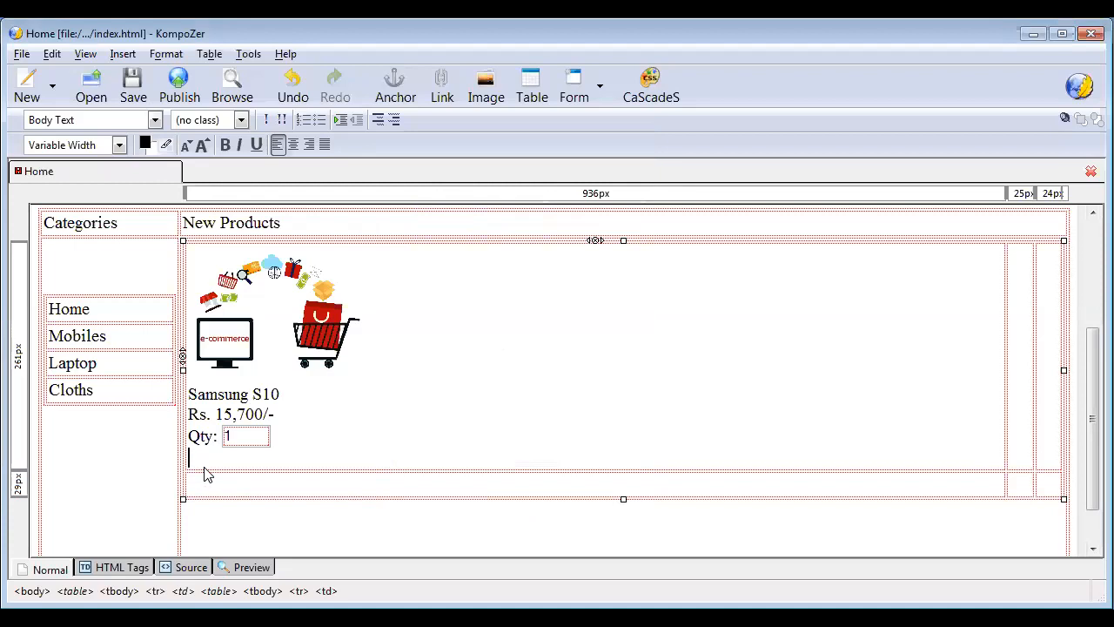
- Insert a check box named c1 below the quantity line and label it Add to Cart
click(601, 96)
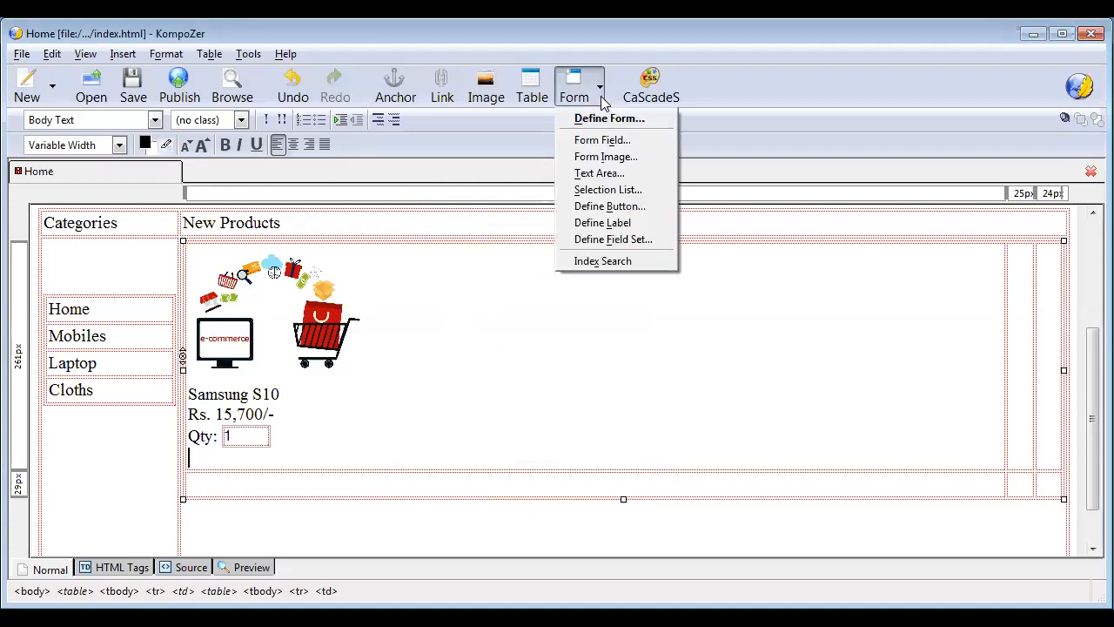
click(599, 140)
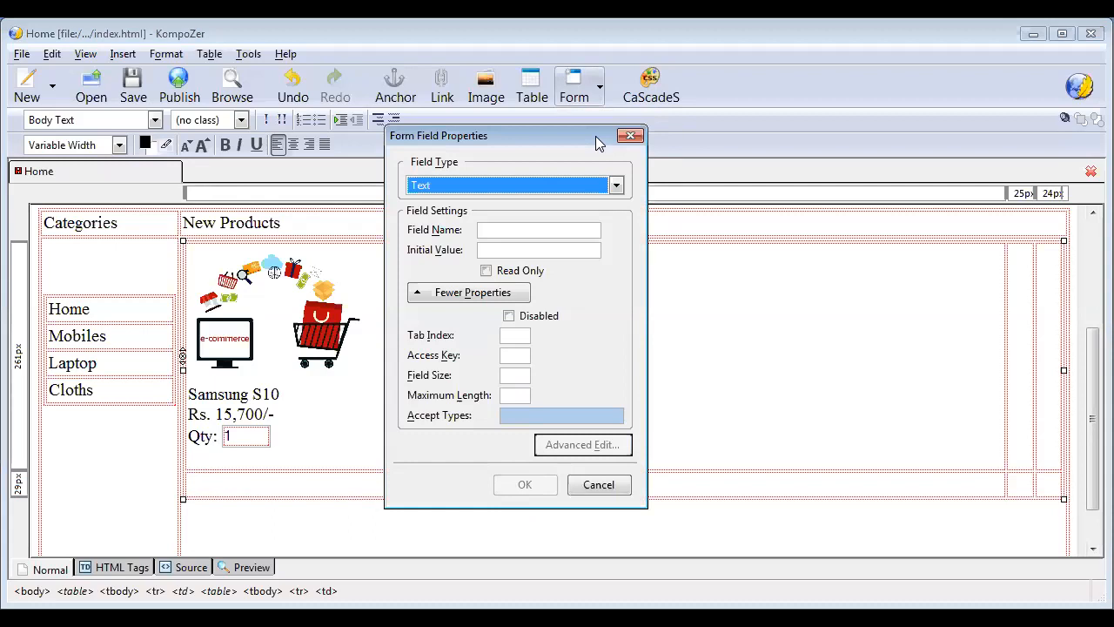
click(519, 185)
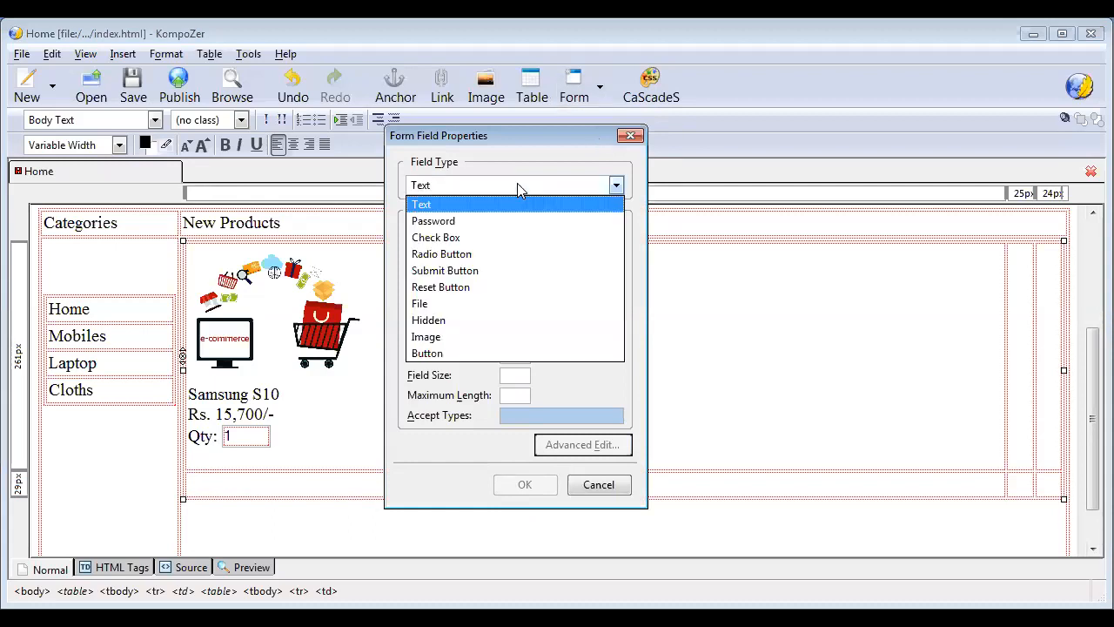
click(446, 237)
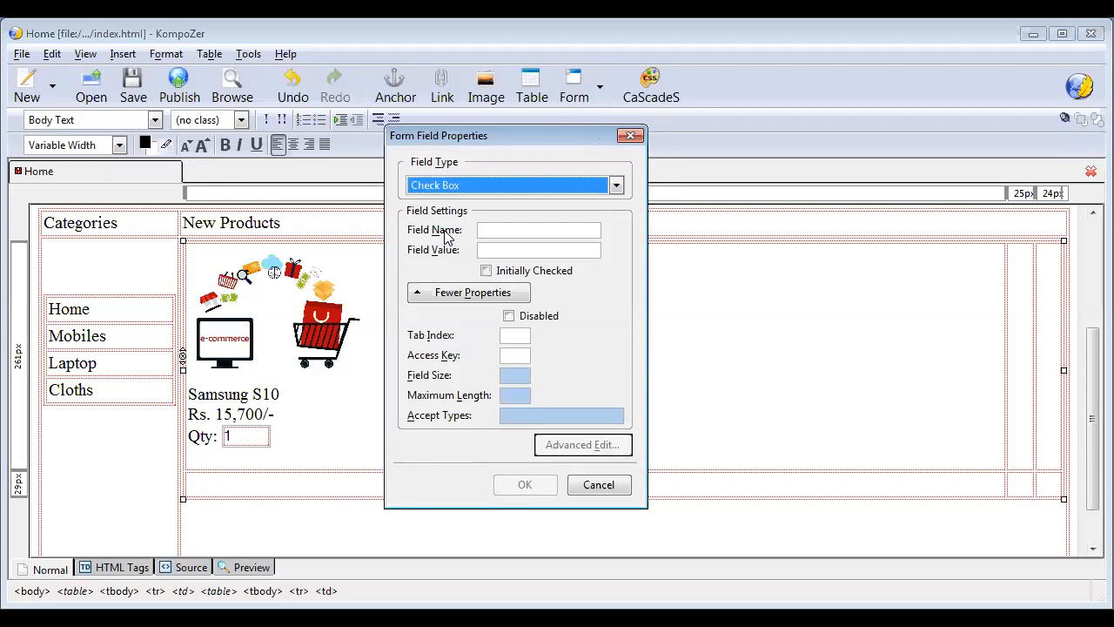
click(487, 230)
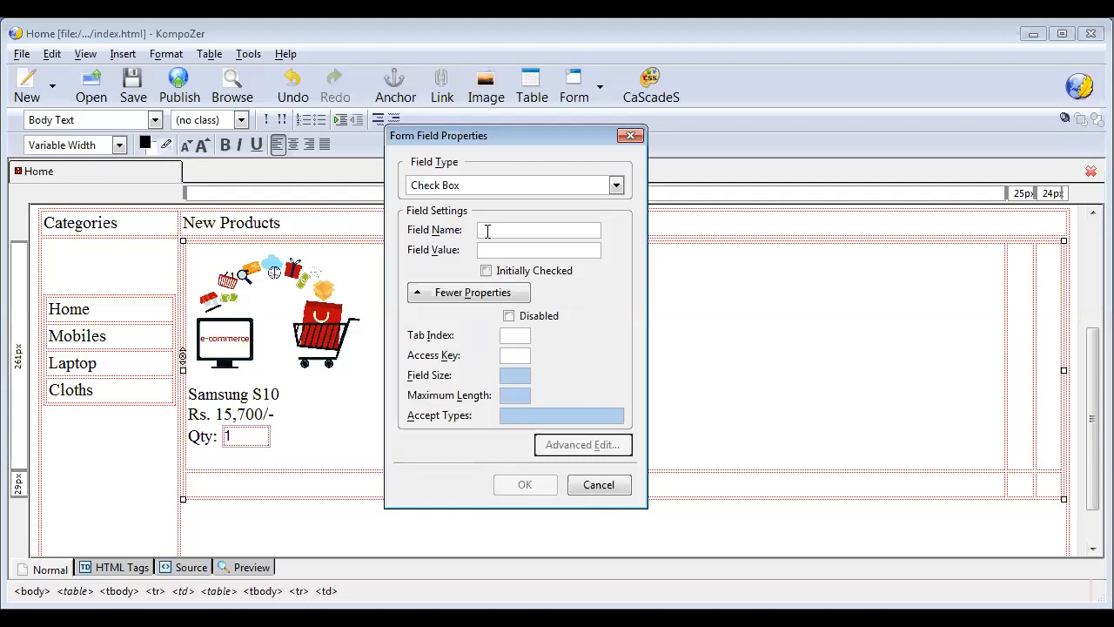
text(c)
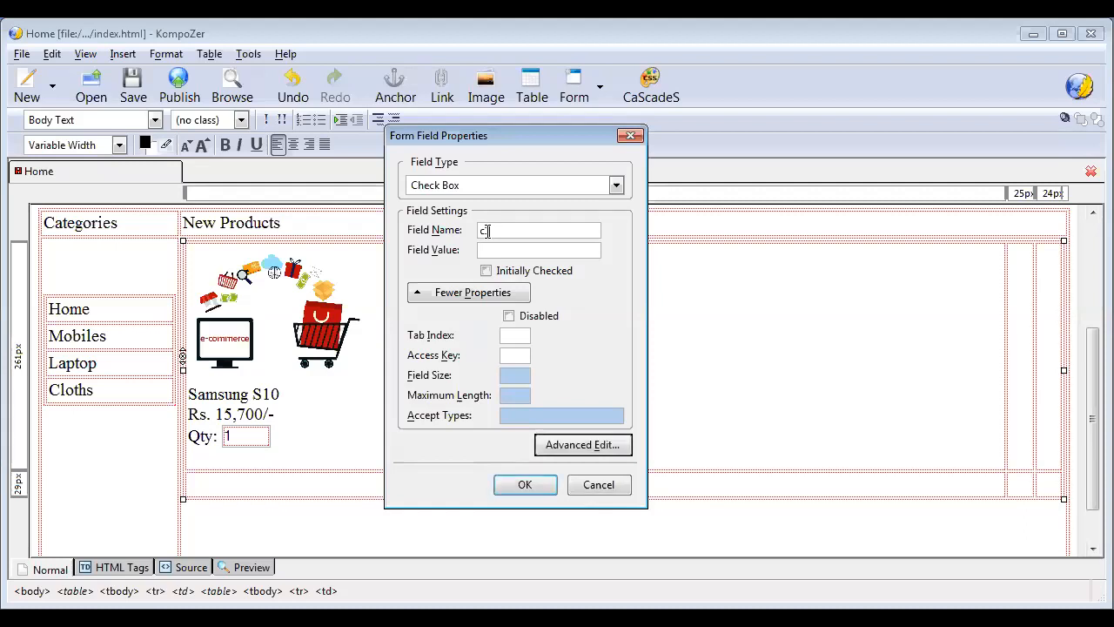
text(1)
click(526, 487)
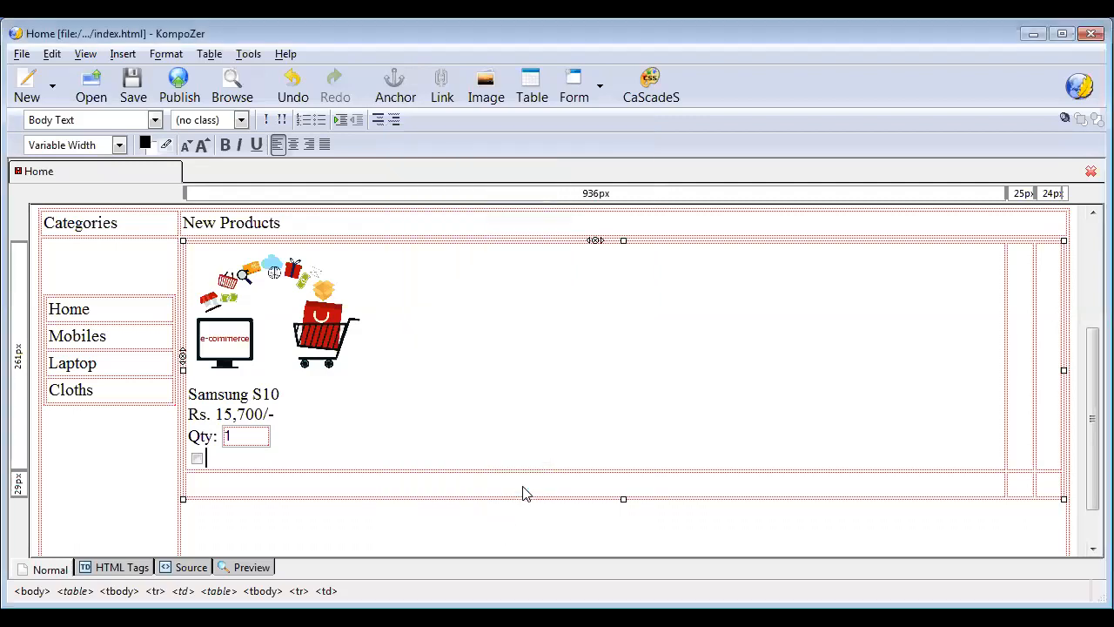
text(Add to Cart)
click(326, 546)
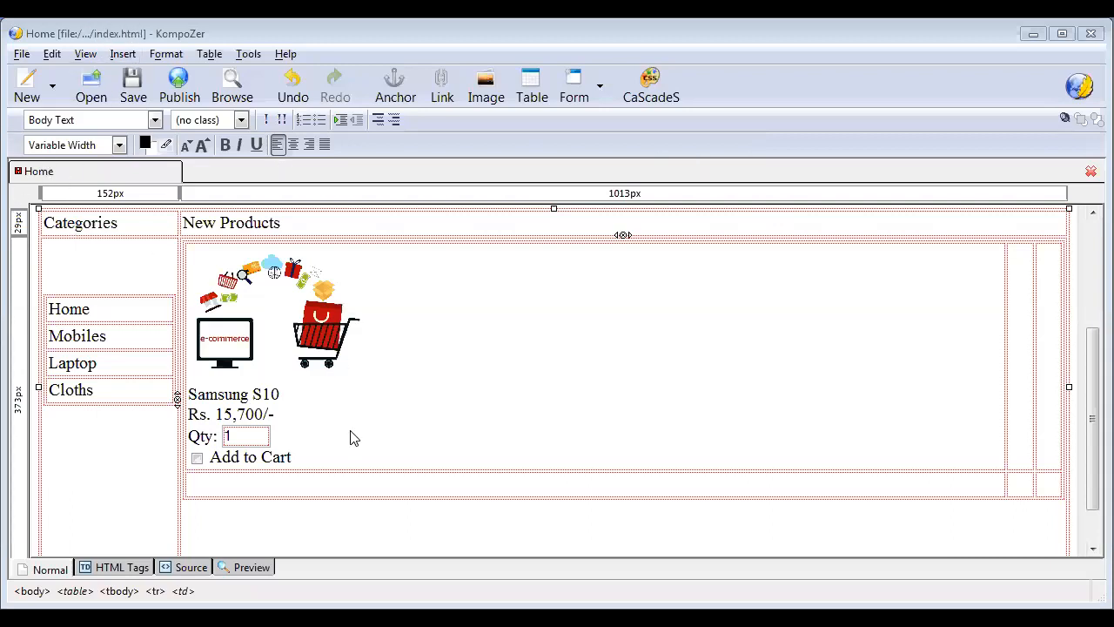
click(306, 469)
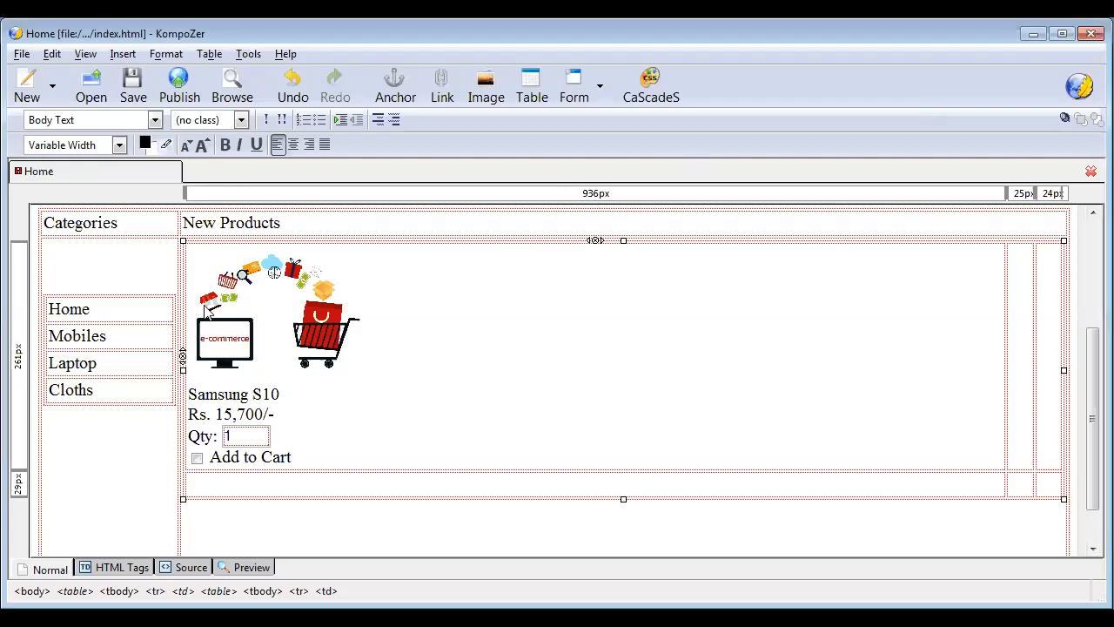
drag(205, 309, 460, 392)
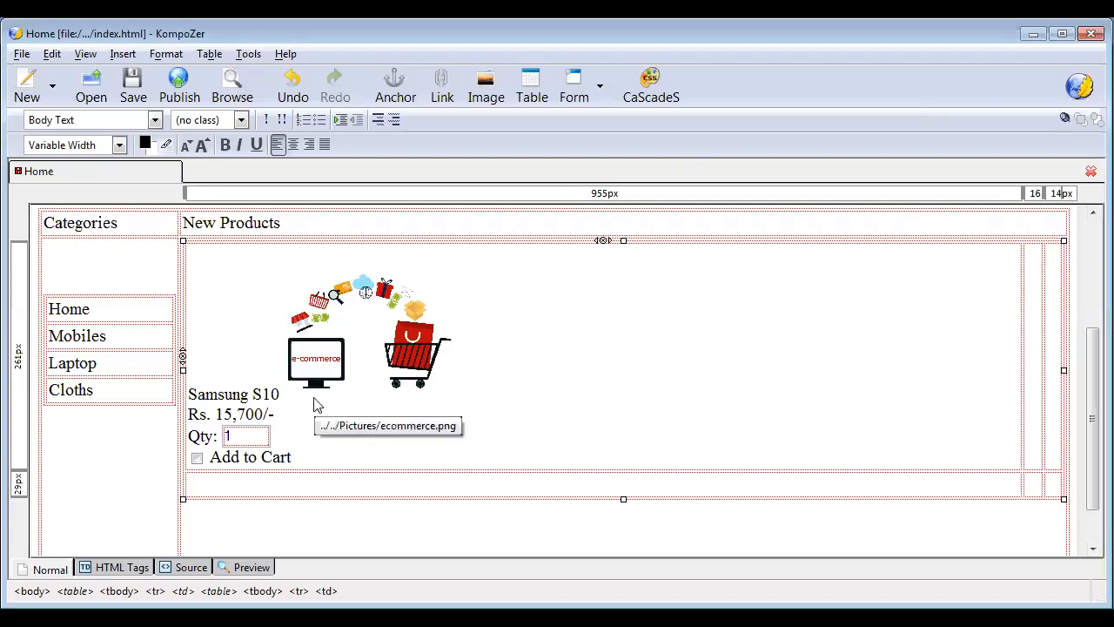
key(ctrl+z)
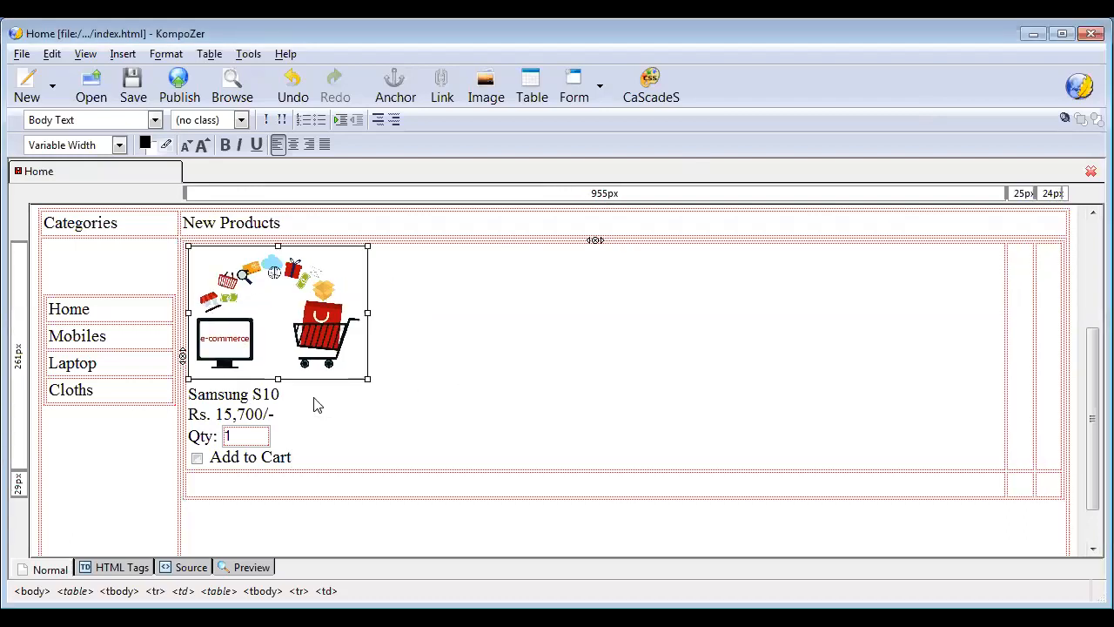
- Copy the first product cell's image, name, price, quantity field and check box into the other two cells of the first row
drag(301, 470, 237, 308)
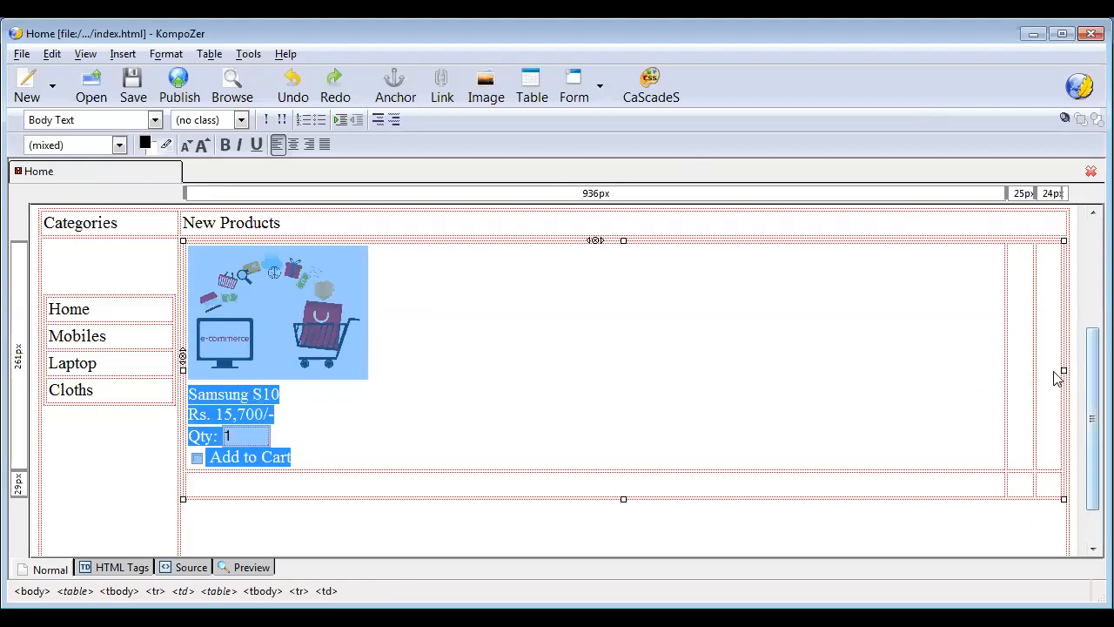
click(1022, 405)
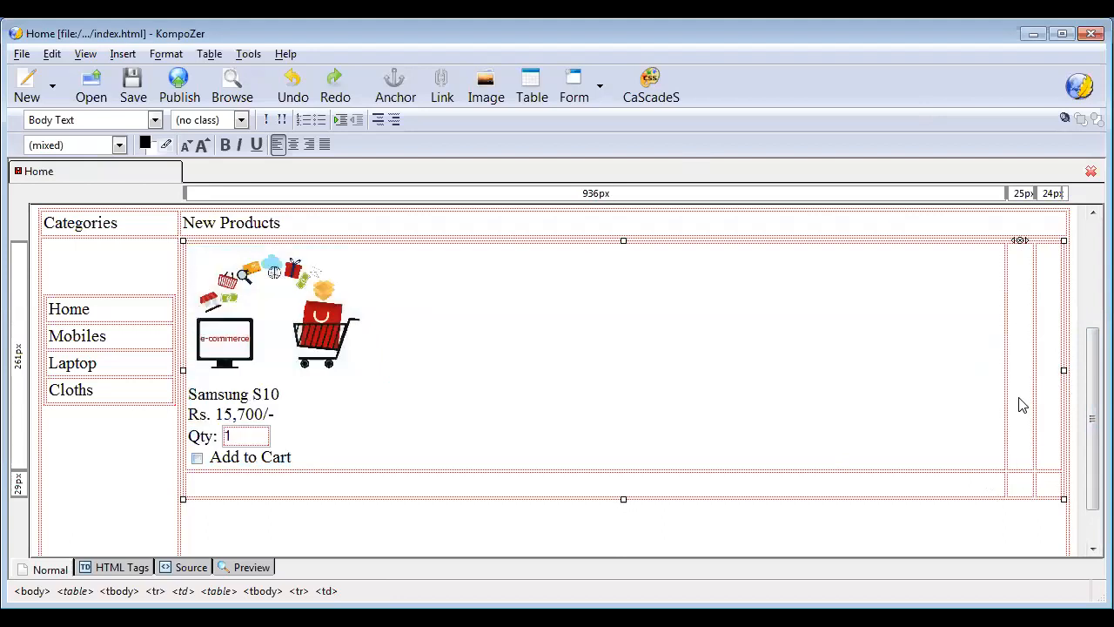
key(ctrl+v)
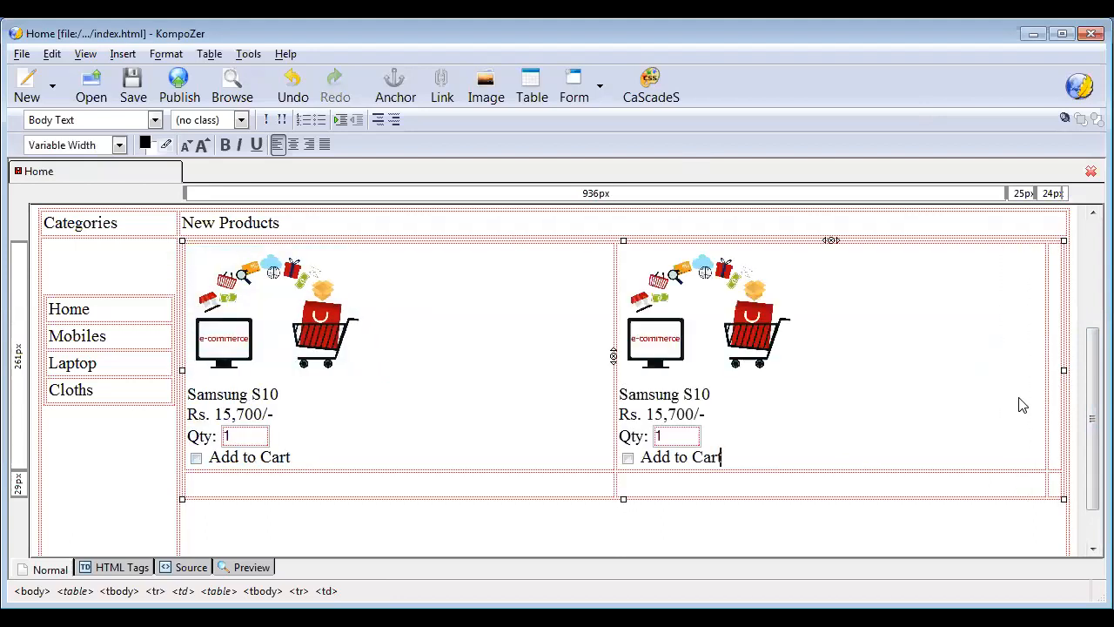
click(1059, 408)
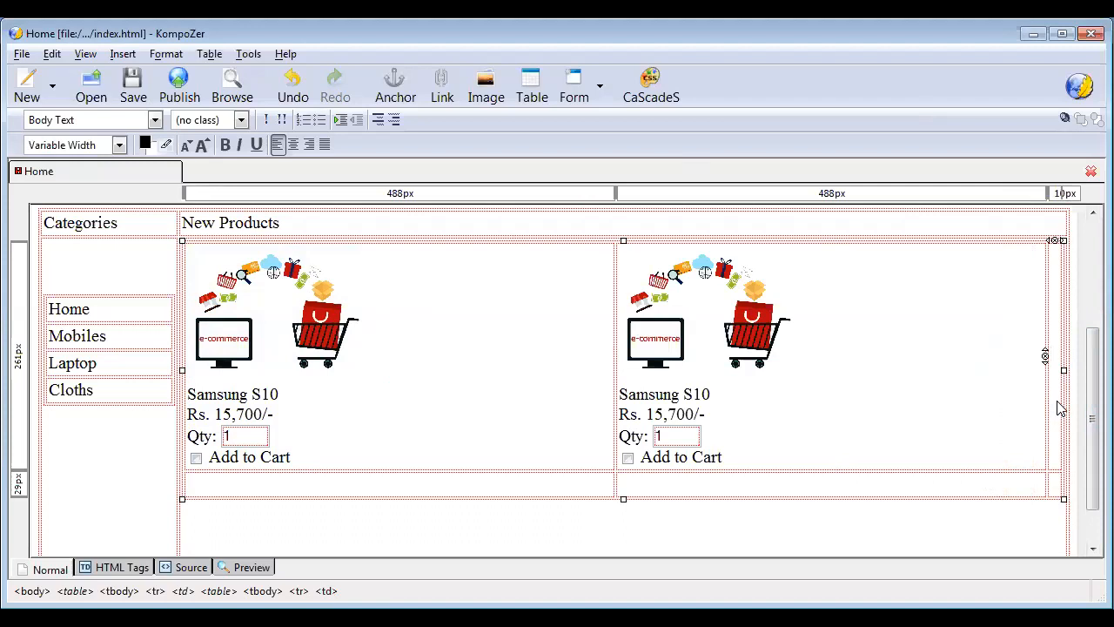
key(ctrl+v)
- Paste the copied product block into all three cells of the products table's second row
click(314, 496)
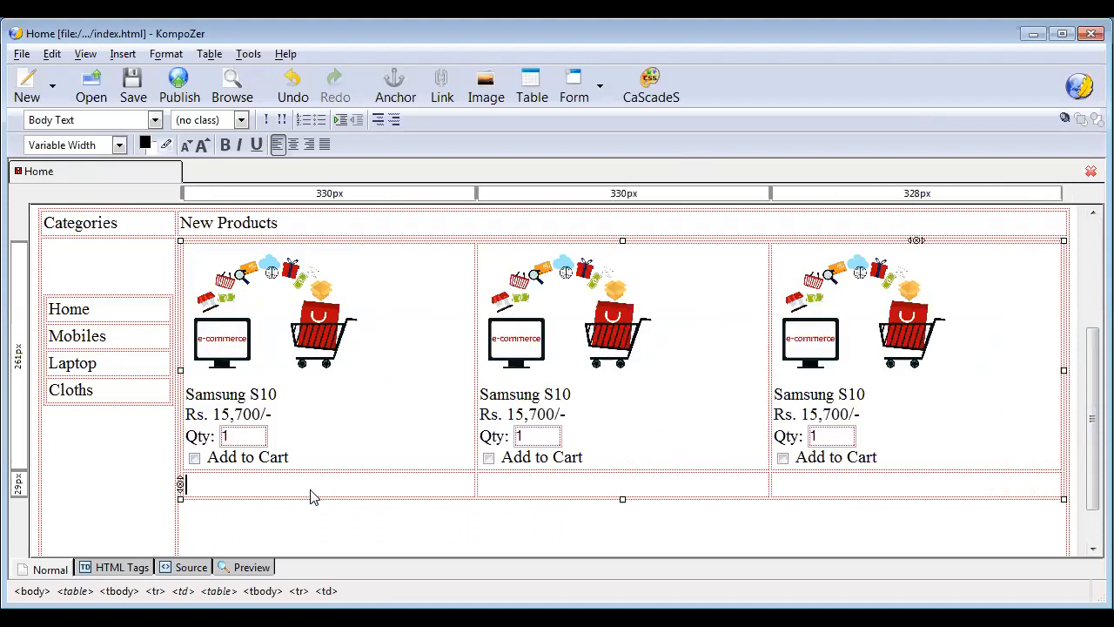
key(ctrl+v)
click(543, 458)
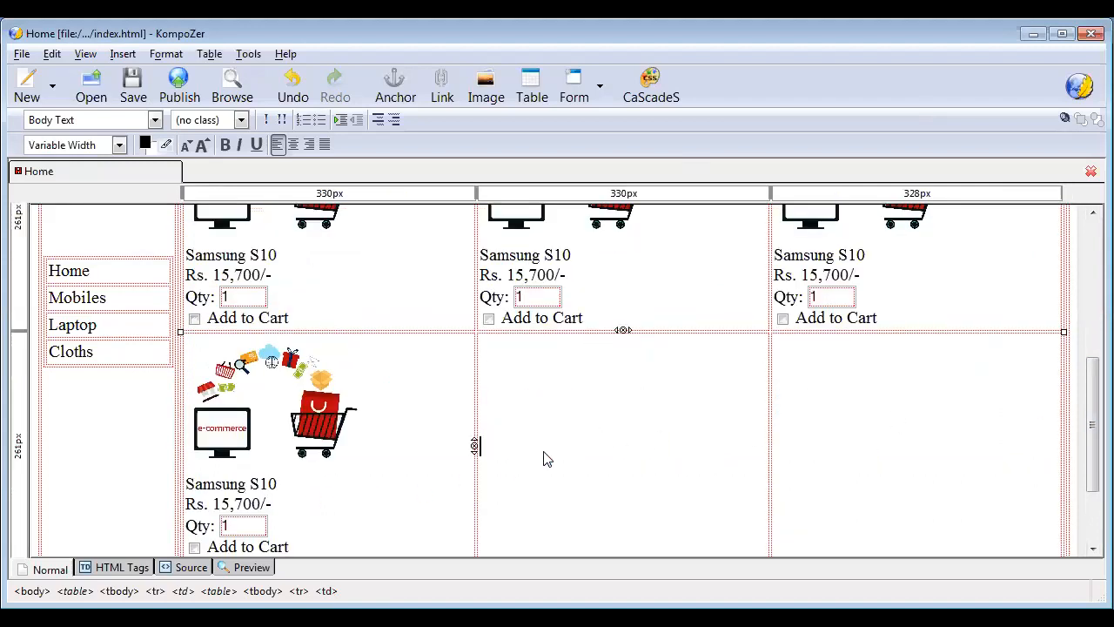
key(ctrl+v)
click(911, 433)
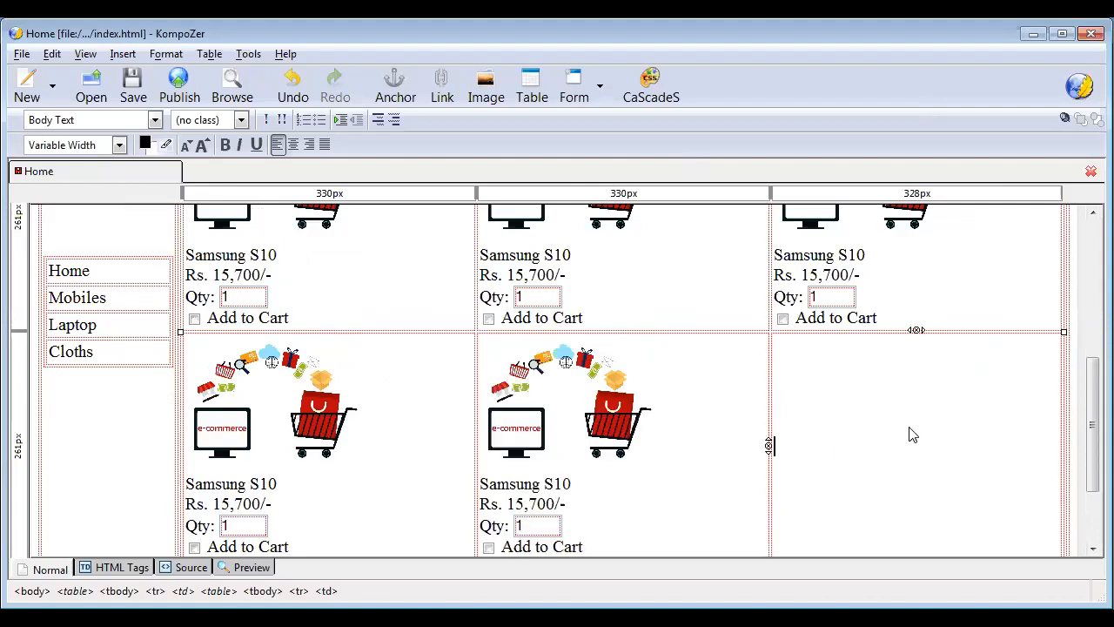
key(ctrl+v)
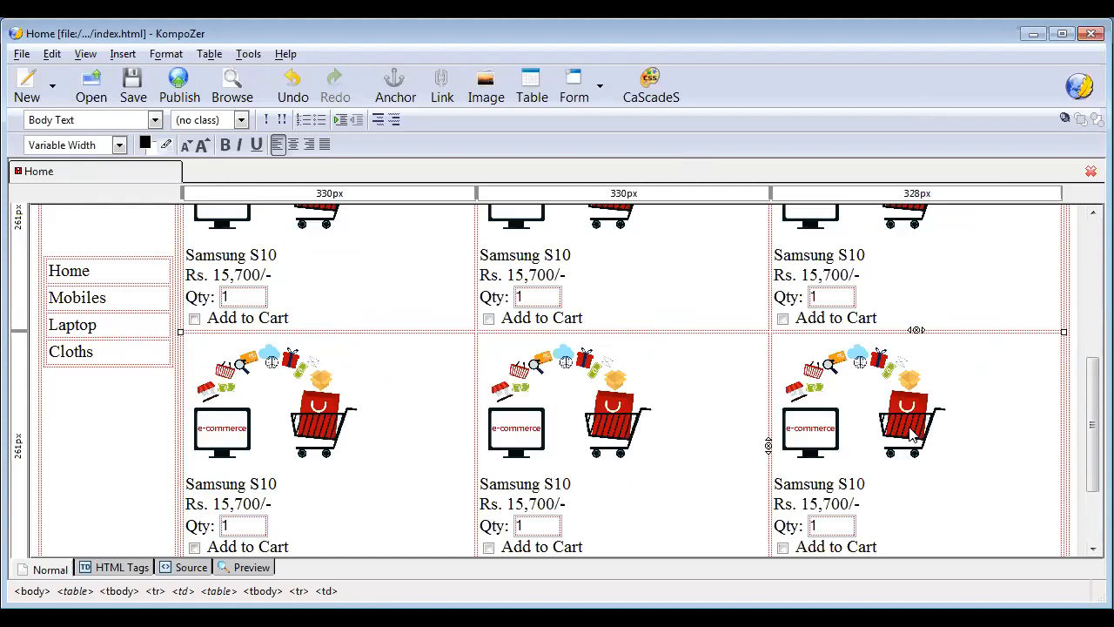
click(908, 465)
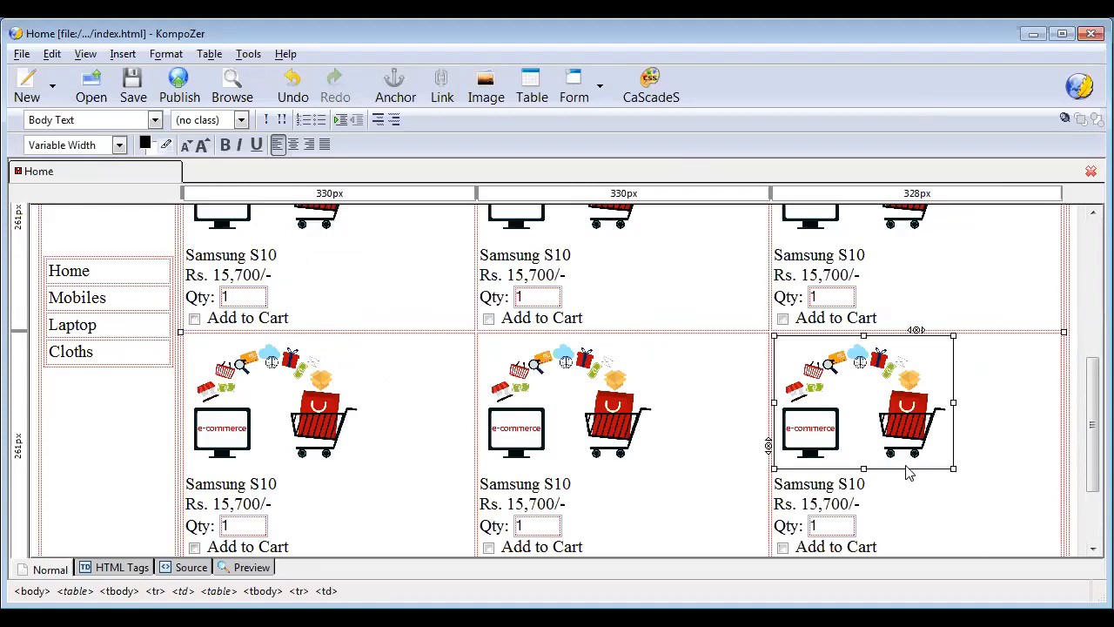
double_click(915, 530)
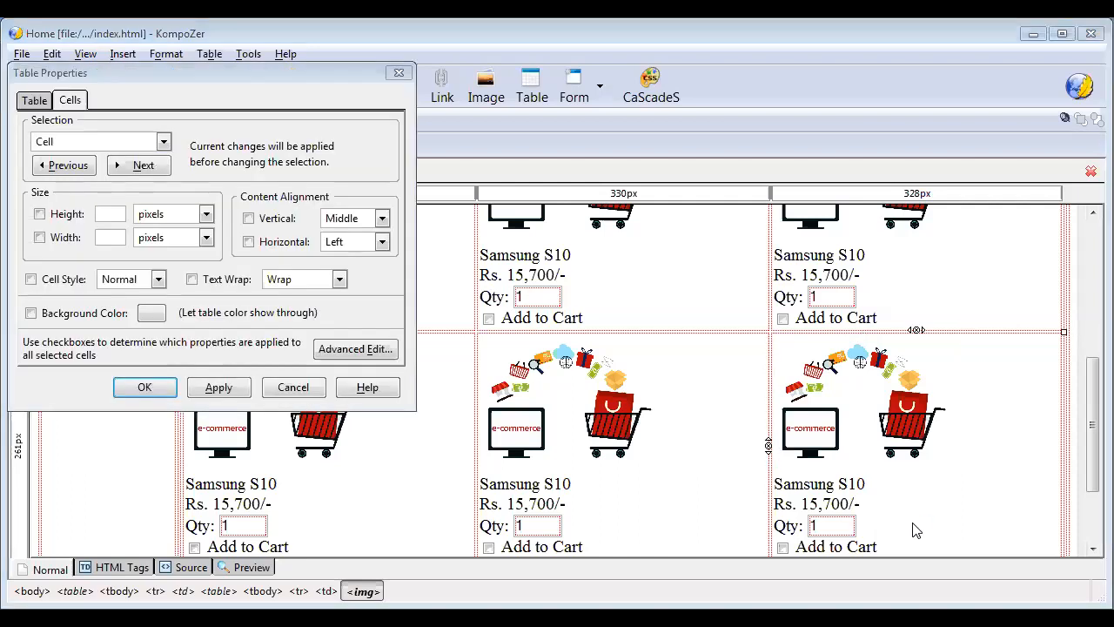
click(399, 73)
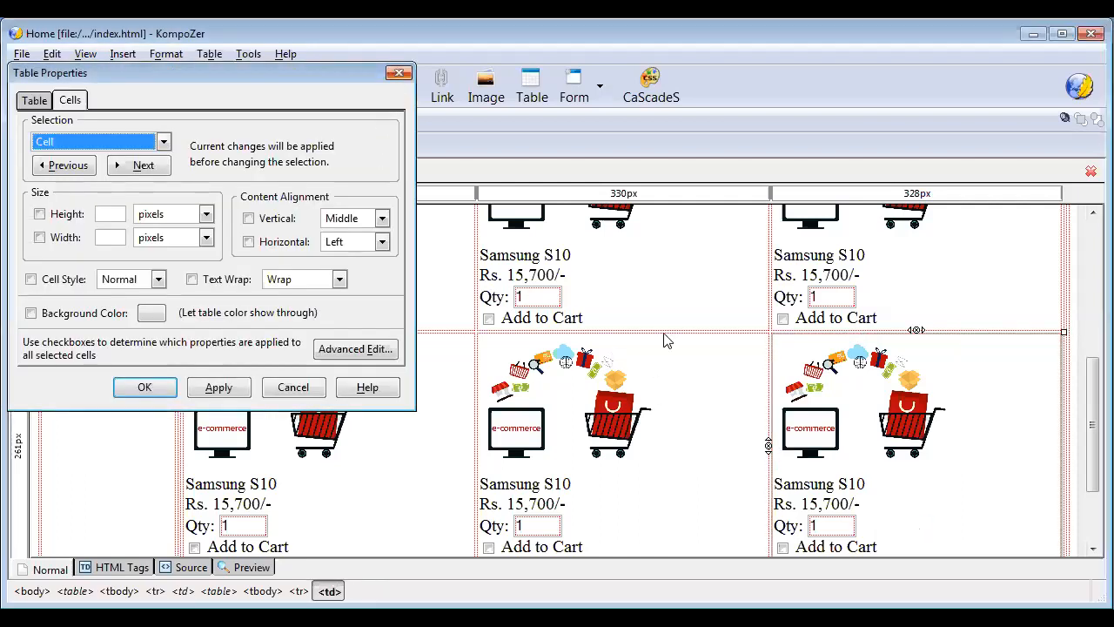
- Centre-align the contents of all six cells in the products table
drag(885, 547, 373, 293)
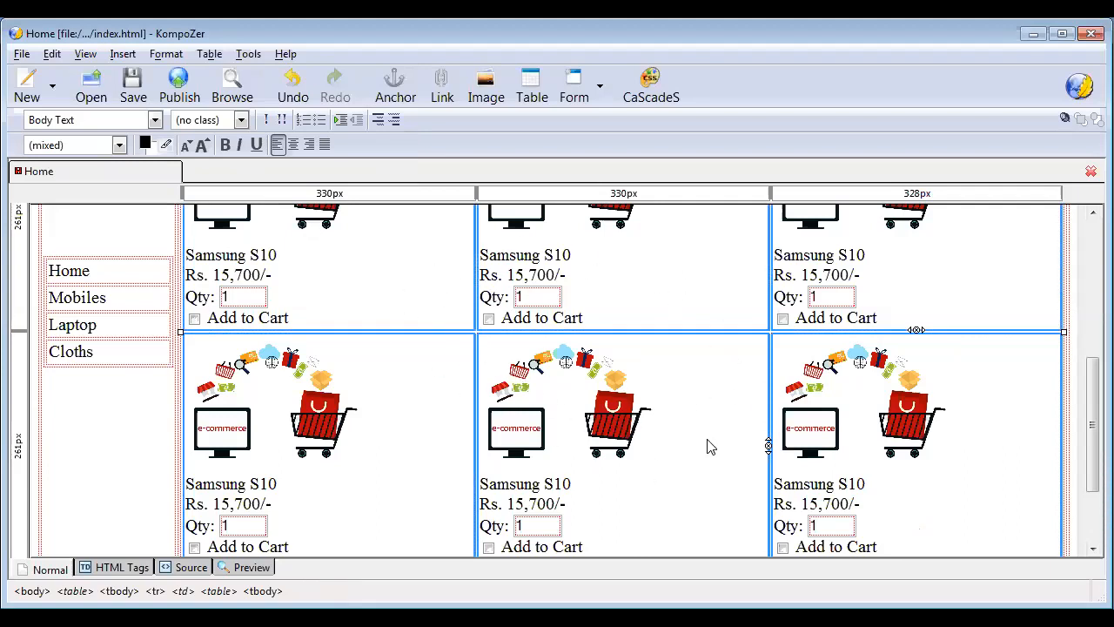
click(294, 146)
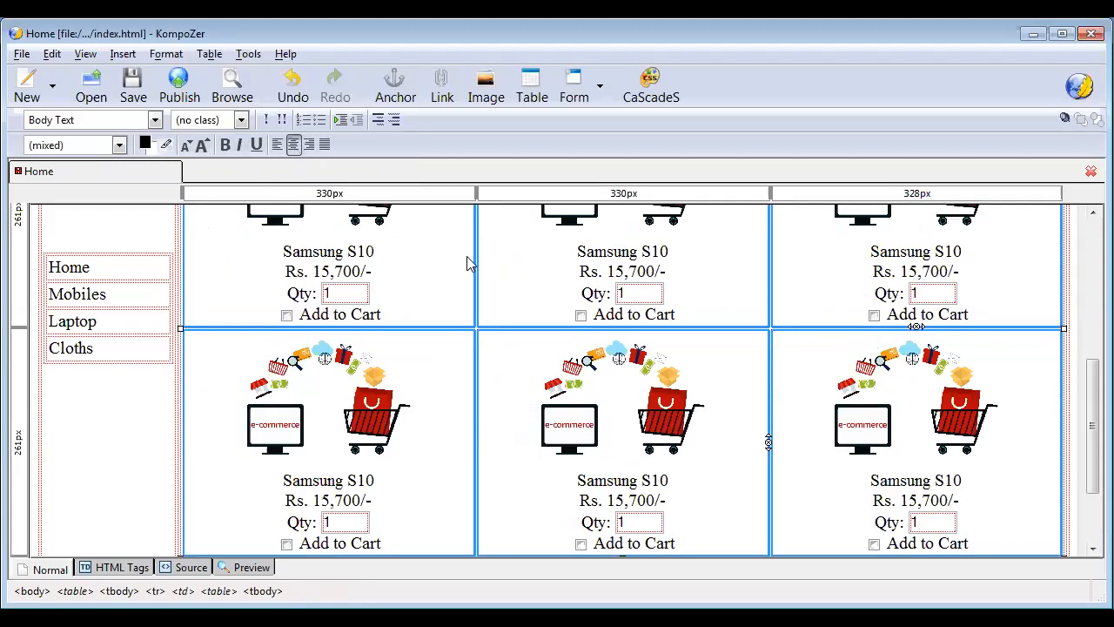
- Insert a submit button named purchase with the value Purchase below the products table
drag(1088, 462, 1090, 508)
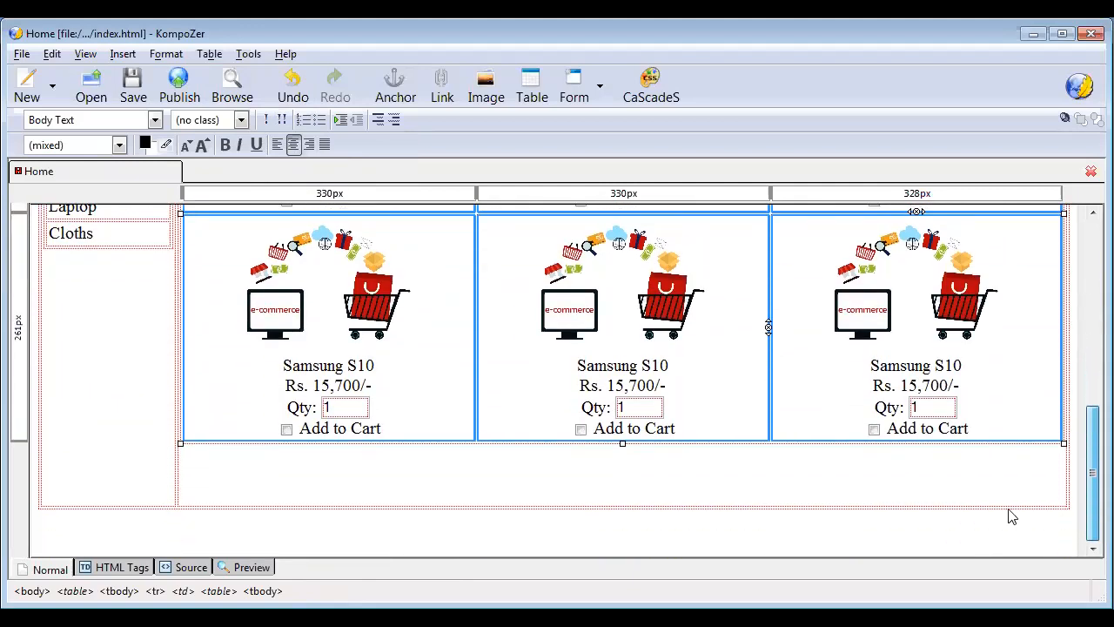
scroll(870, 522, up, 3)
drag(1088, 449, 1088, 528)
click(269, 477)
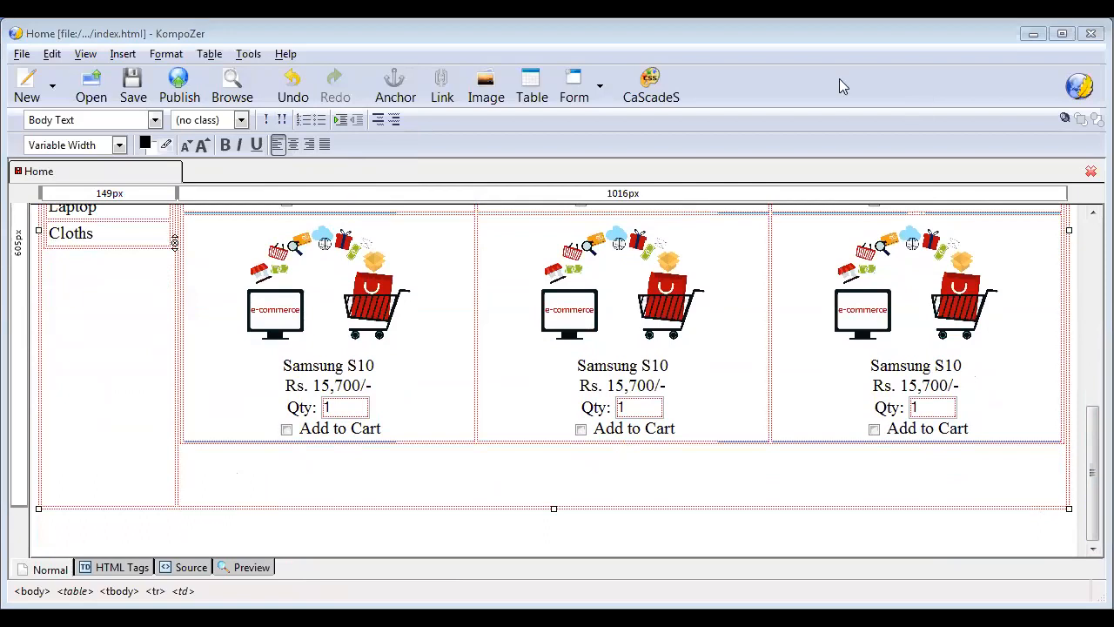
click(191, 486)
click(599, 87)
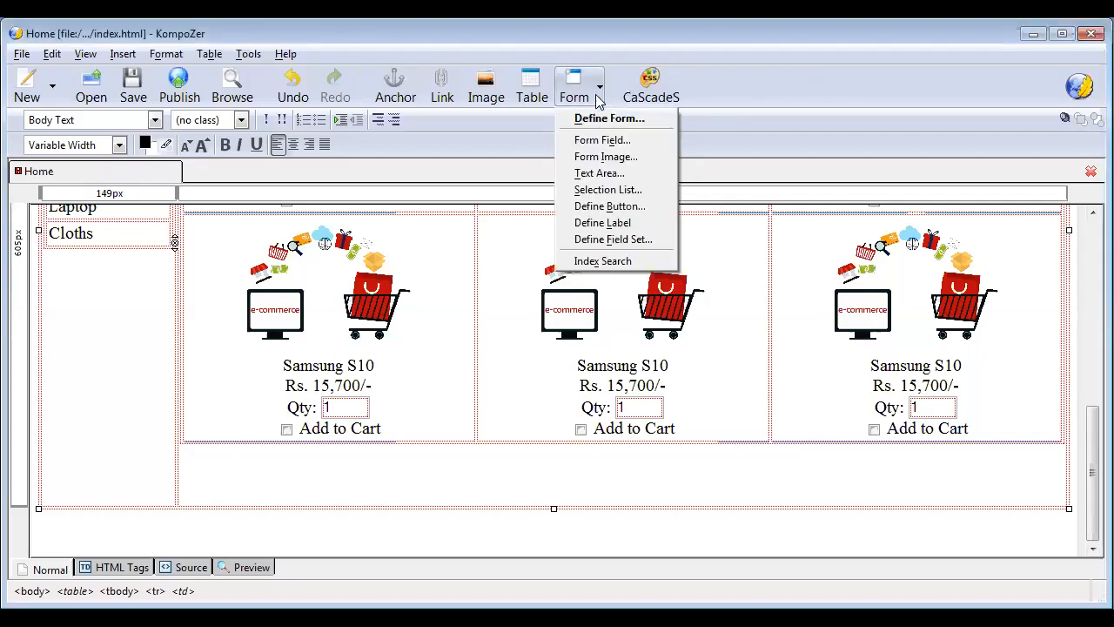
click(601, 141)
click(470, 185)
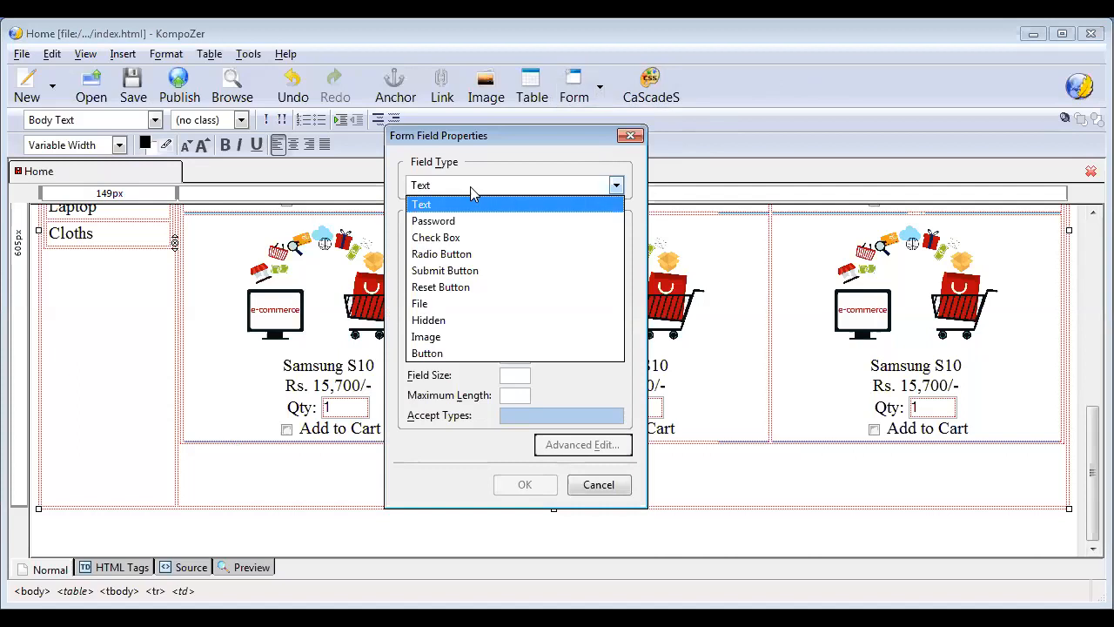
click(447, 275)
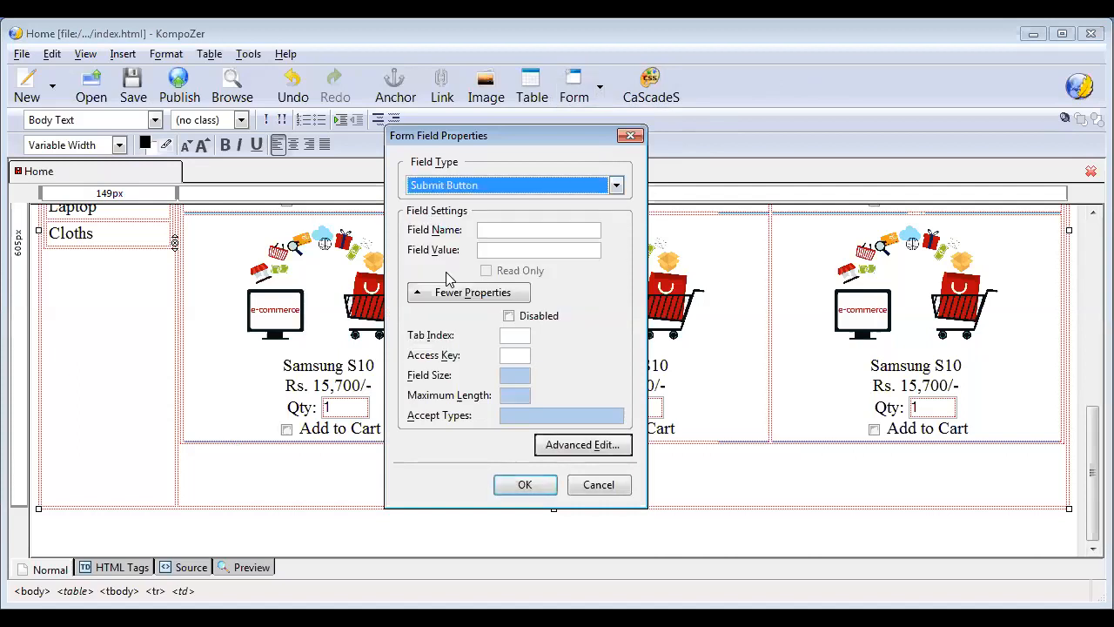
click(497, 230)
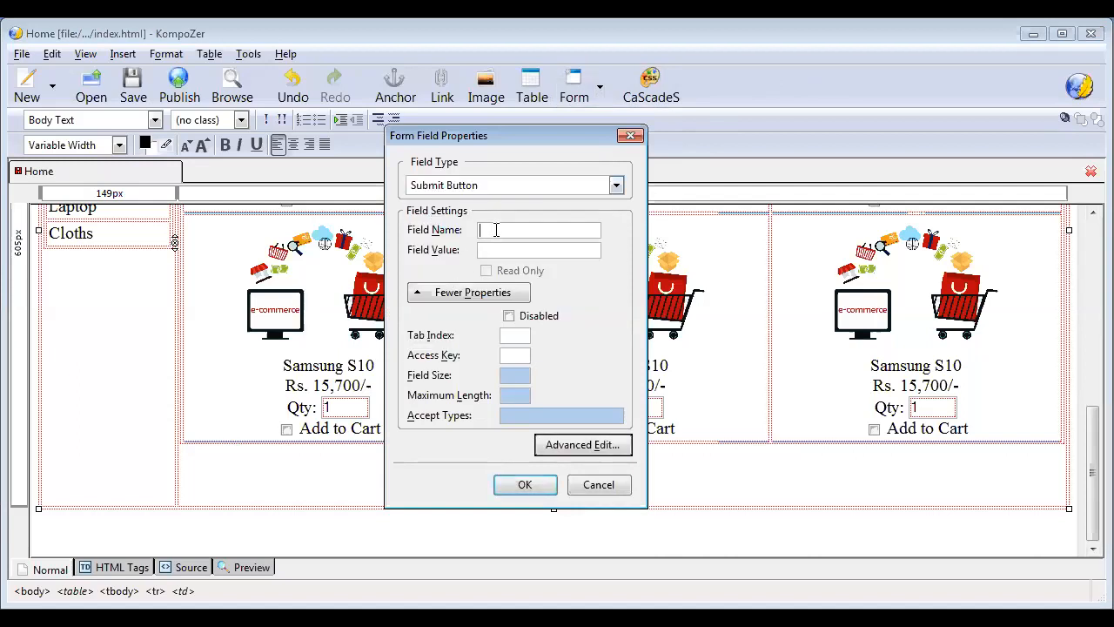
text(purchase)
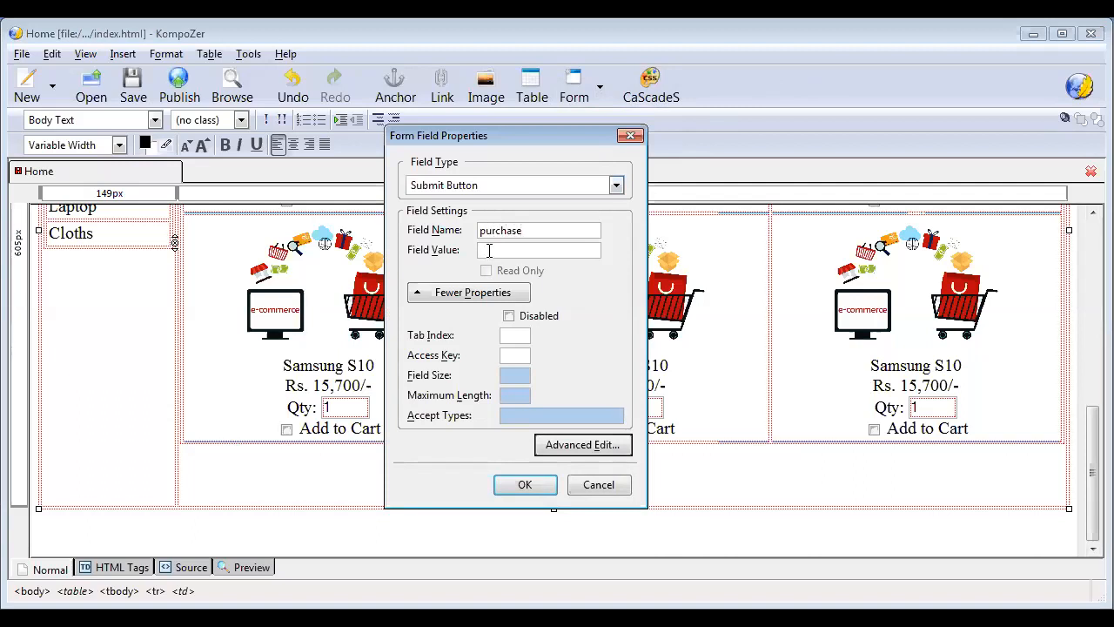
click(490, 251)
text(Purchase)
click(510, 485)
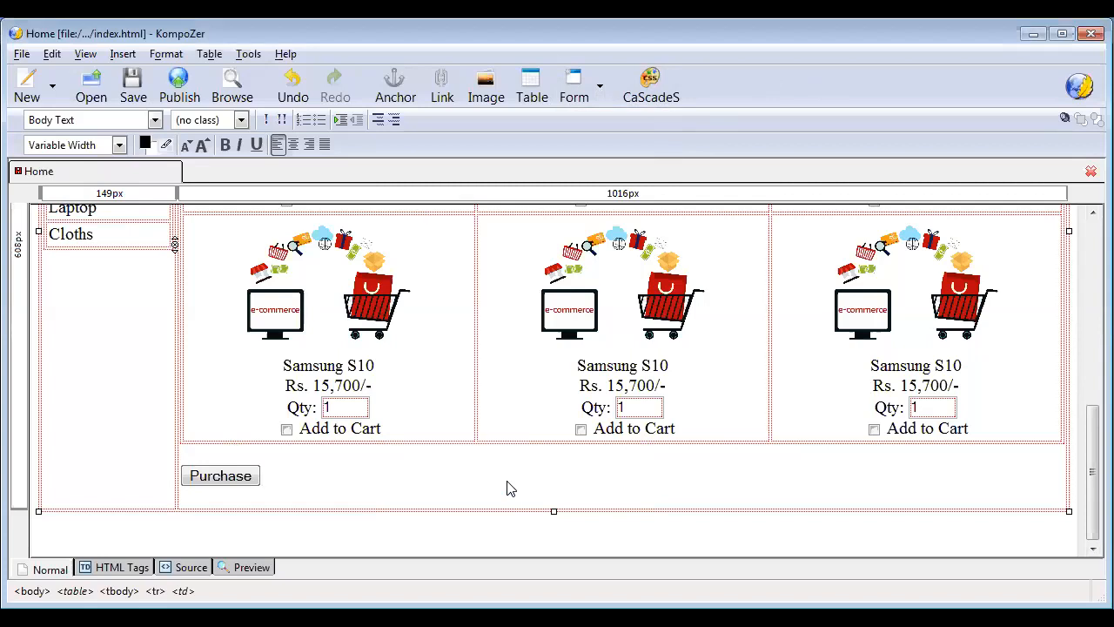
- Centre the Purchase button in its cell and save the page
click(292, 145)
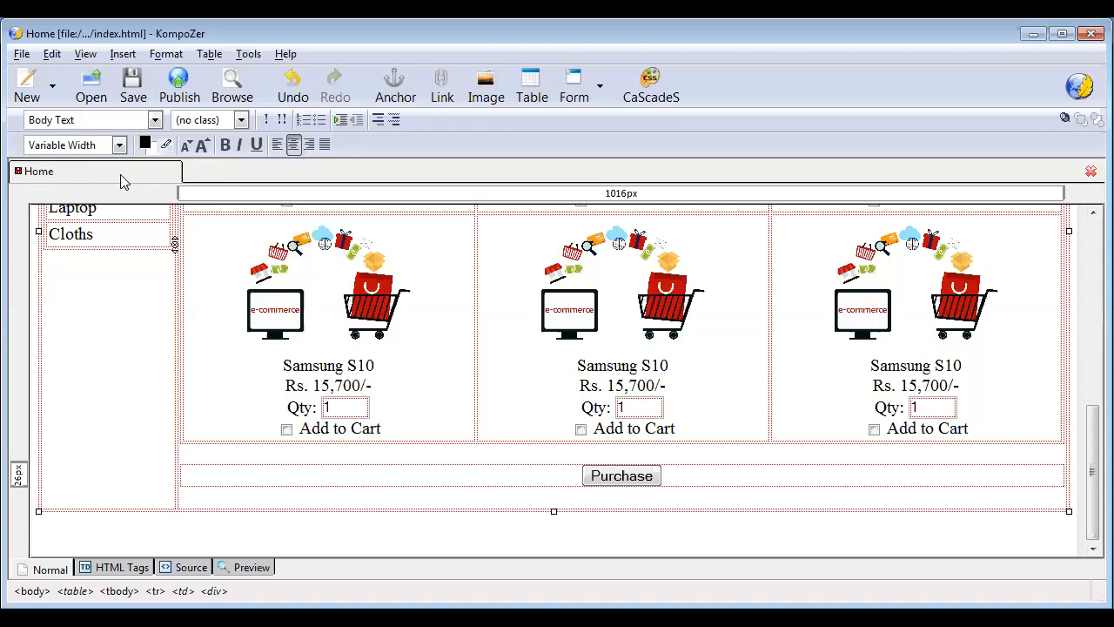
key(ctrl+s)
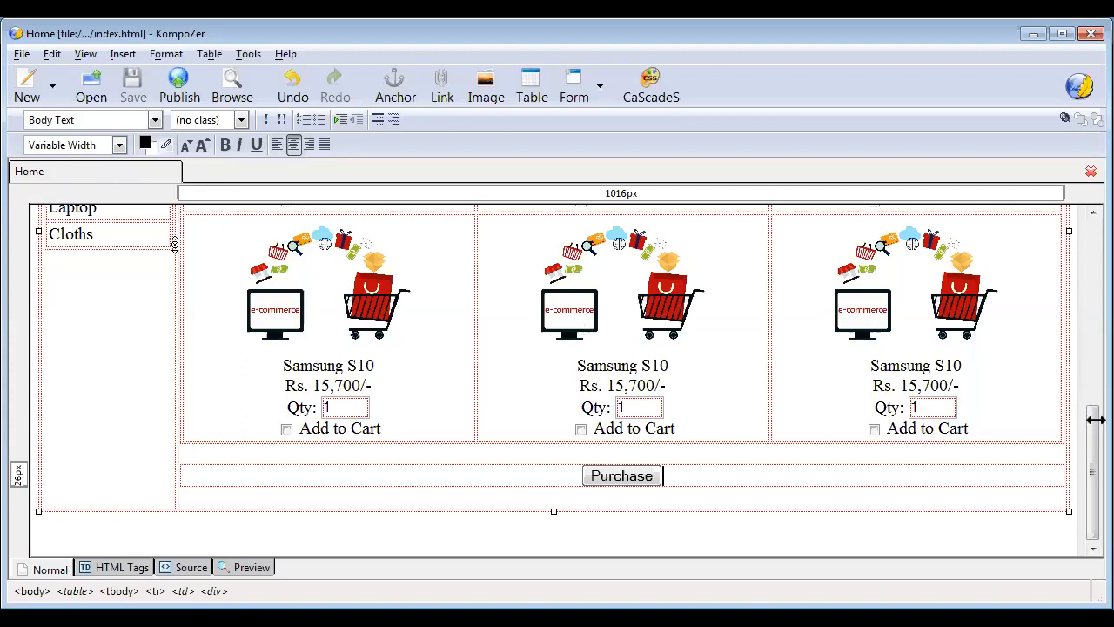
- Delete the e-commerce image from the header cell beside the Flipkart title
drag(1087, 477, 1090, 318)
click(1088, 268)
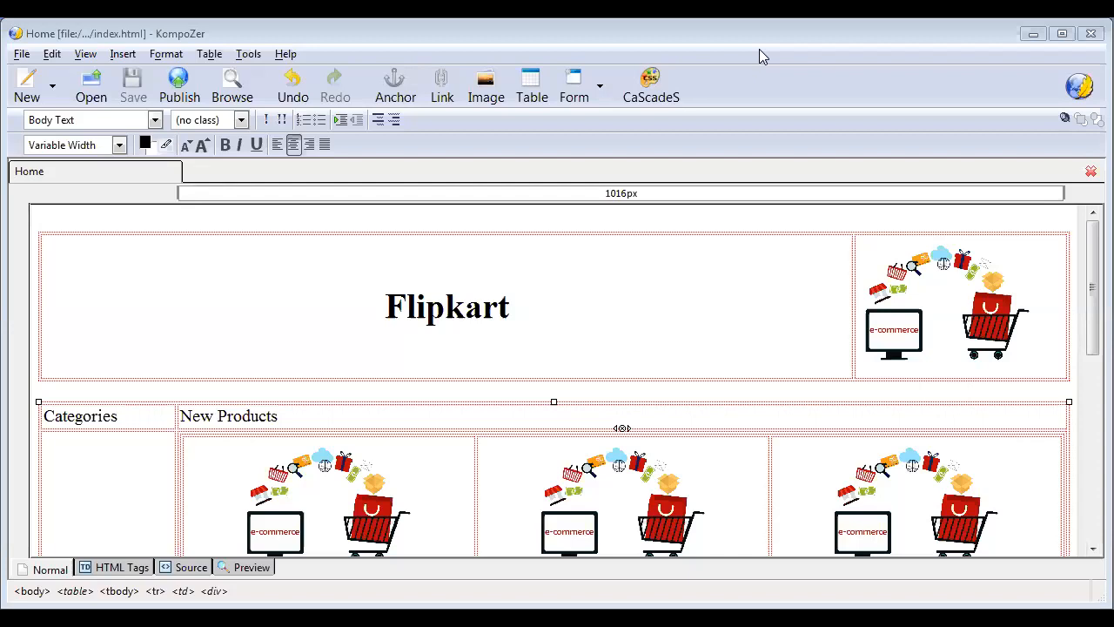
click(907, 282)
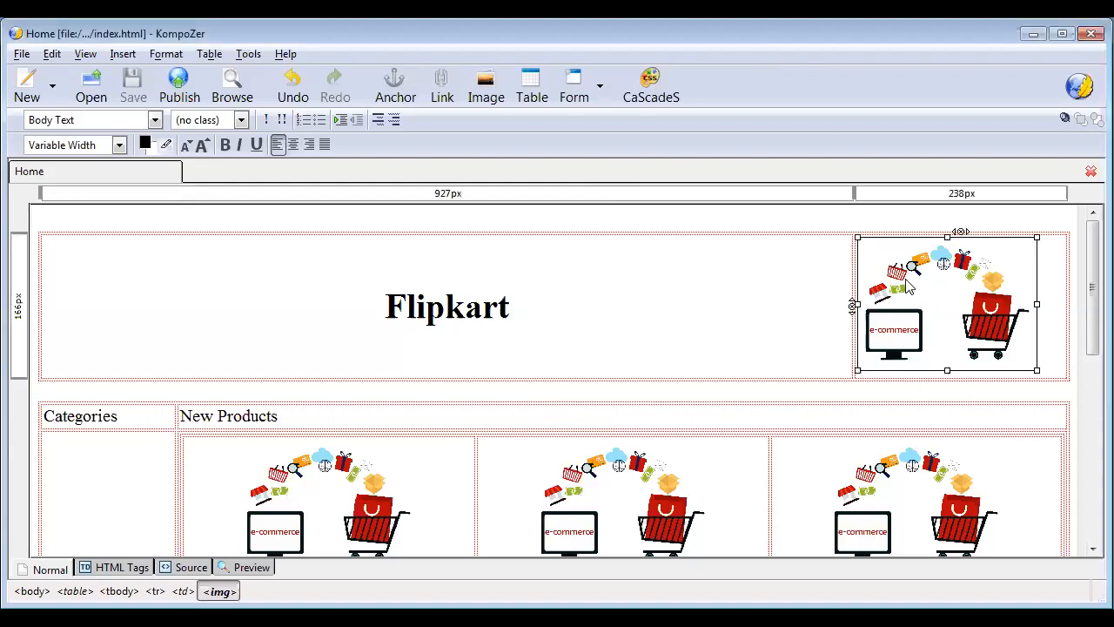
key(Delete)
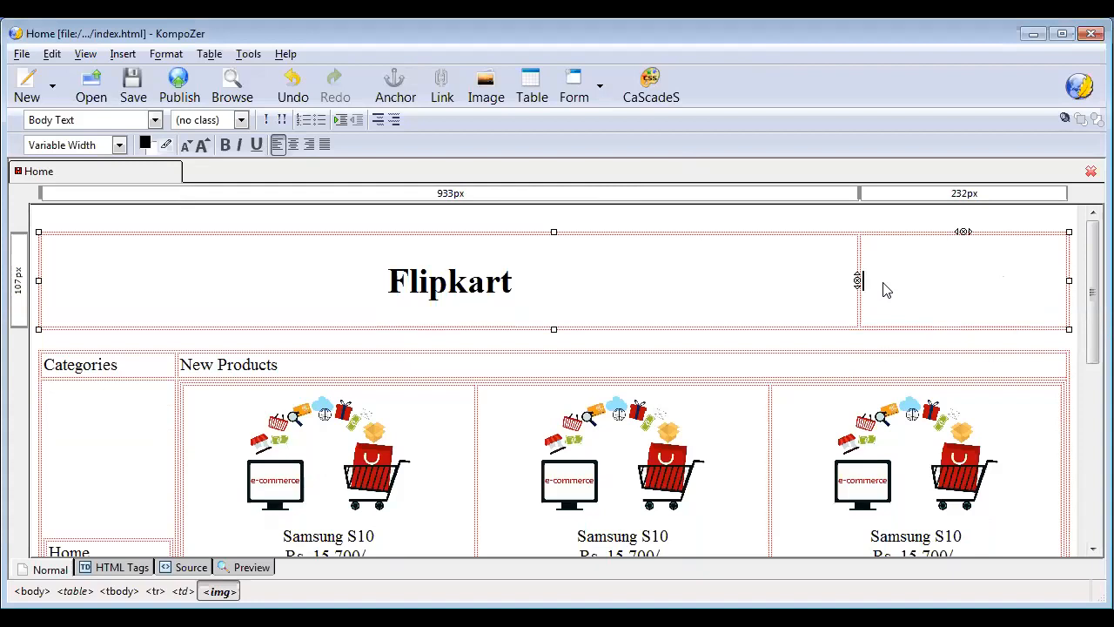
- Choose ecommerce.png from the Pictures library as a new image for the empty header cell beside the Flipkart title, without alternate text
click(894, 267)
click(483, 91)
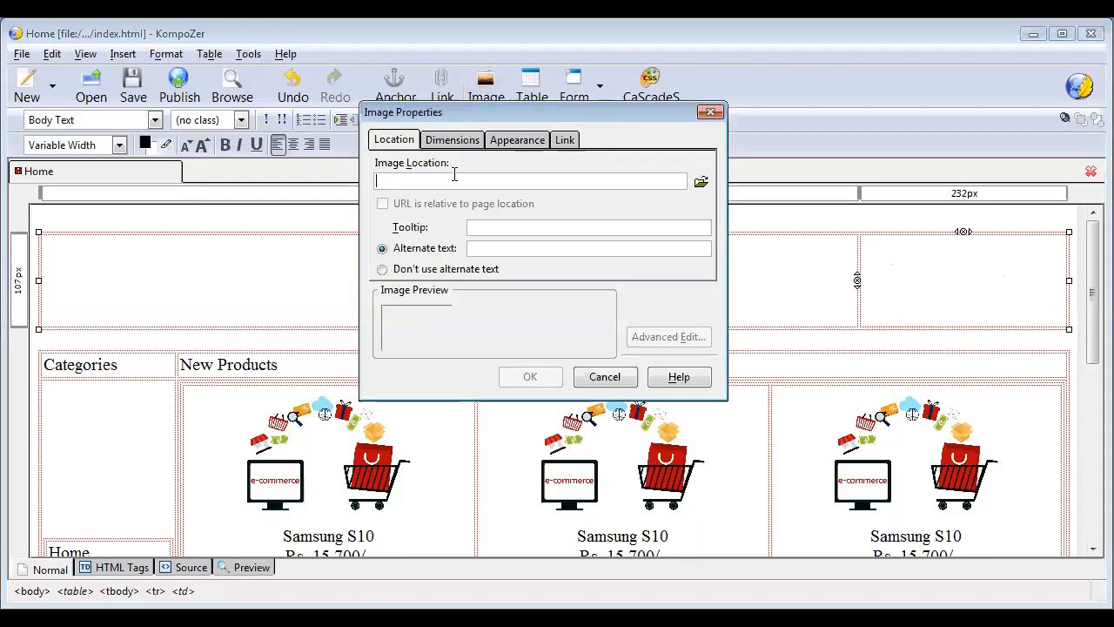
click(701, 184)
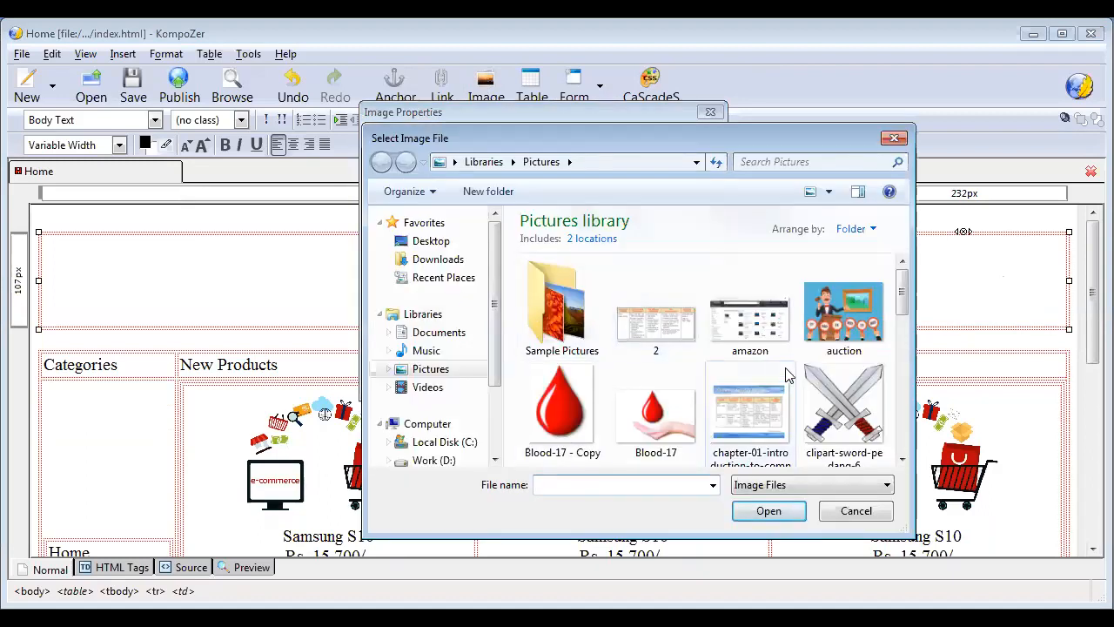
drag(901, 305, 908, 348)
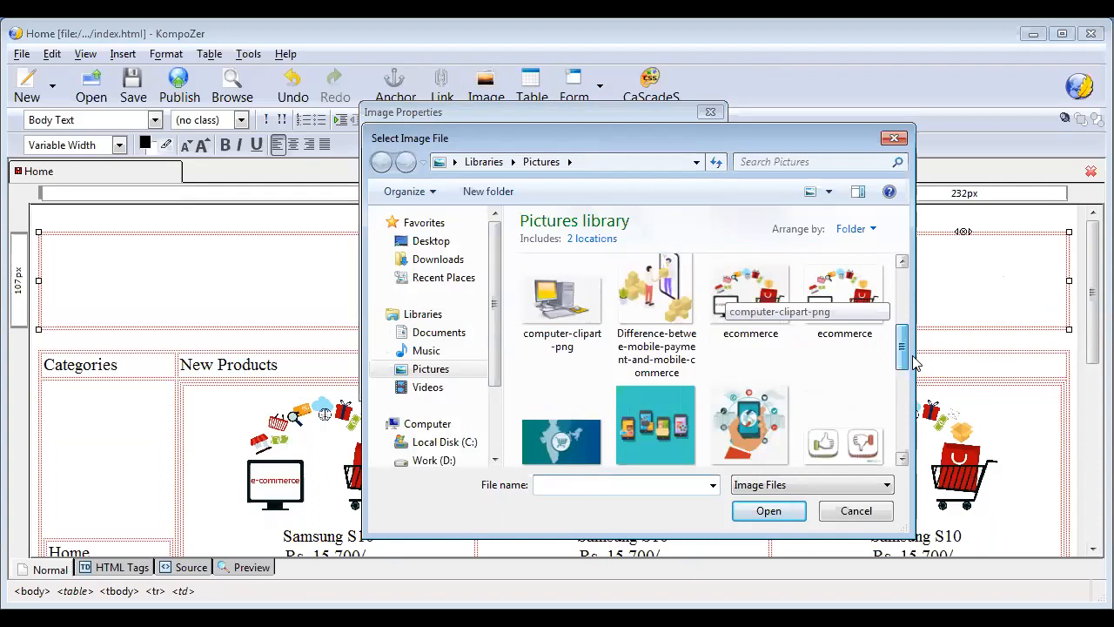
click(843, 305)
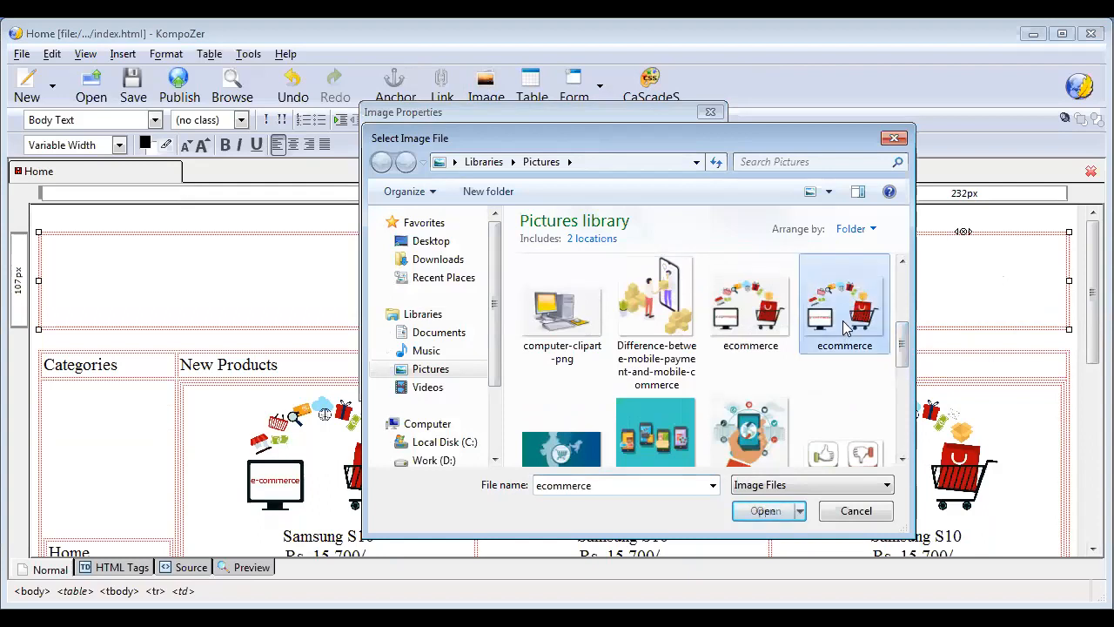
click(760, 512)
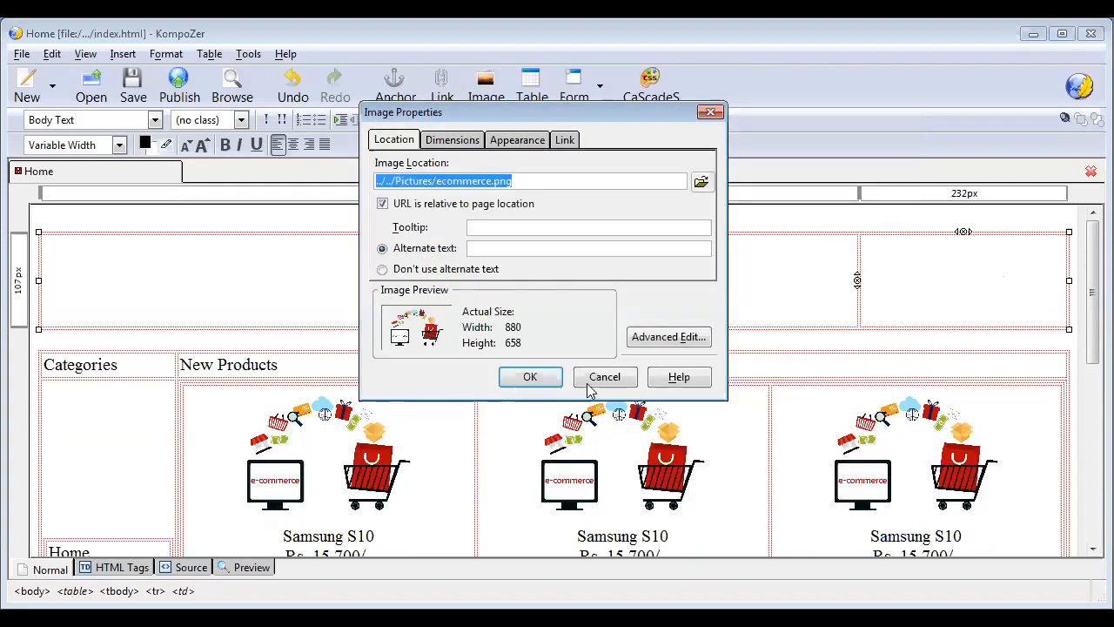
click(394, 271)
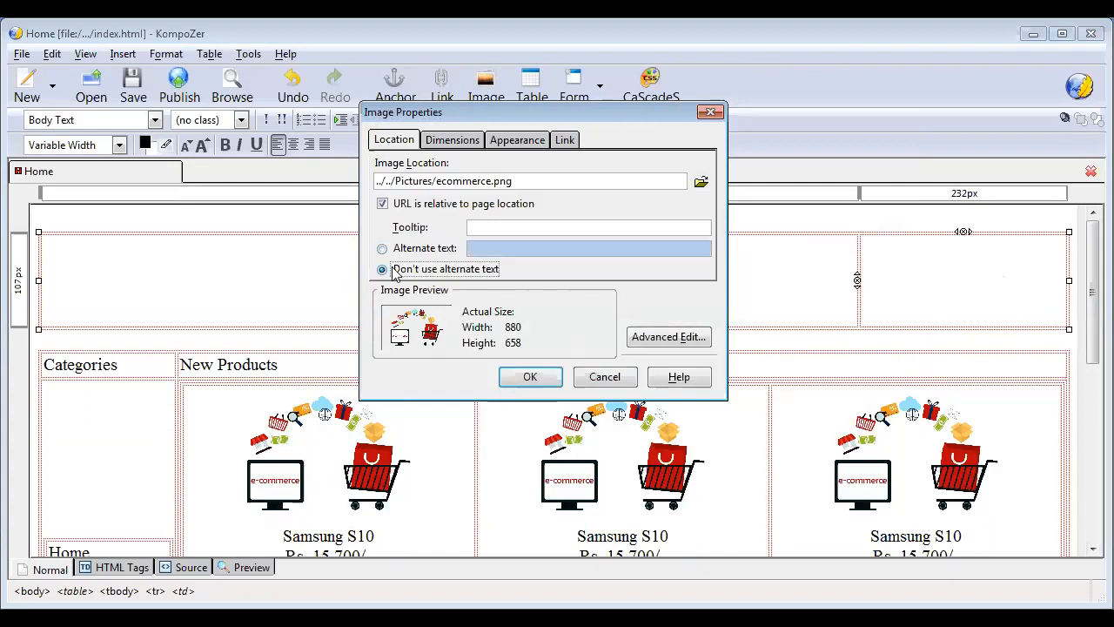
- Give the header image a custom width of 200 pixels with proportions constrained and insert it
click(448, 141)
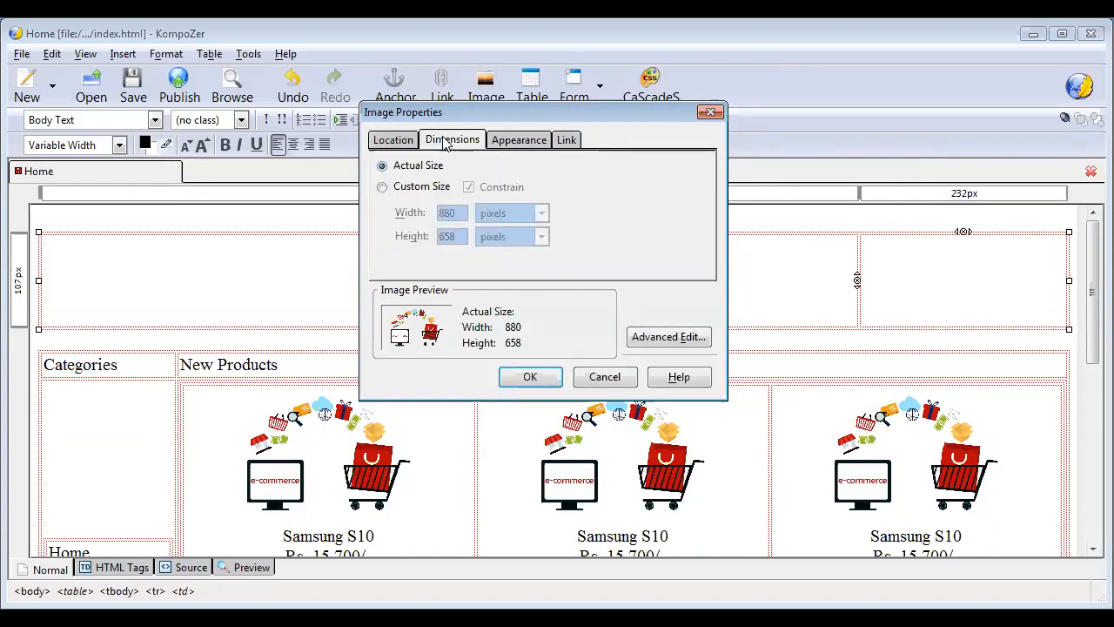
click(413, 186)
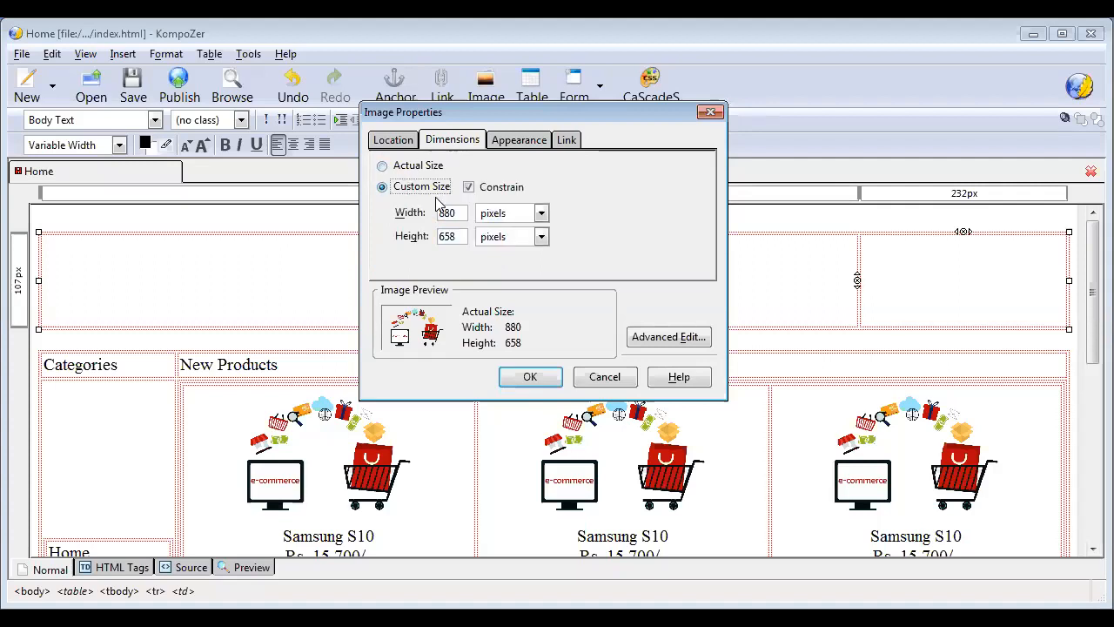
click(450, 213)
drag(450, 213, 420, 212)
text(200)
click(532, 378)
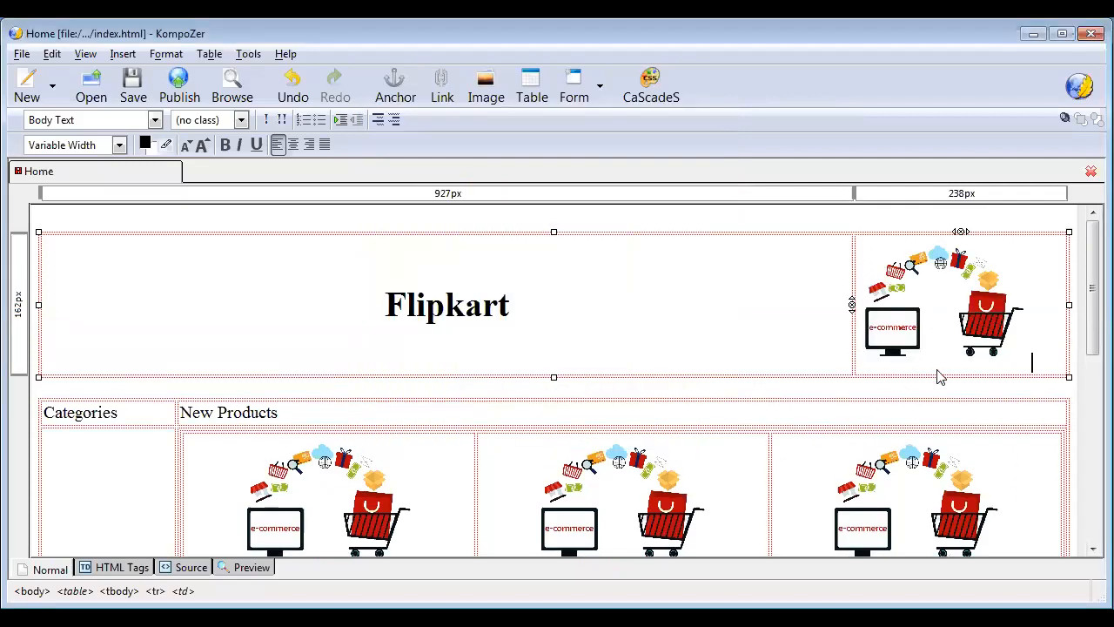
click(957, 308)
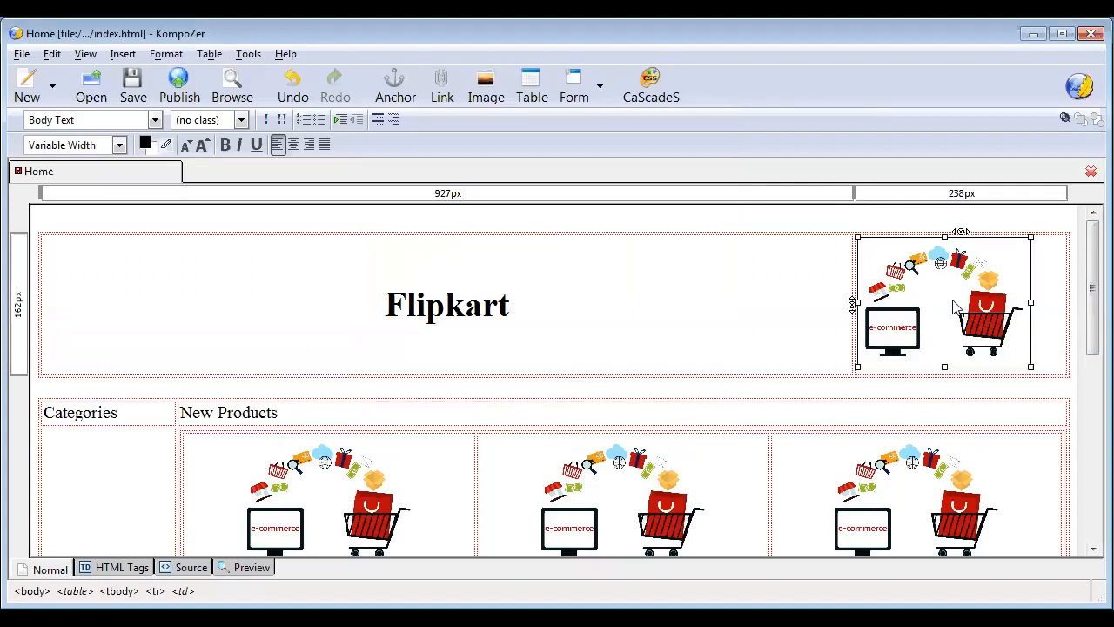
drag(1089, 320, 1088, 374)
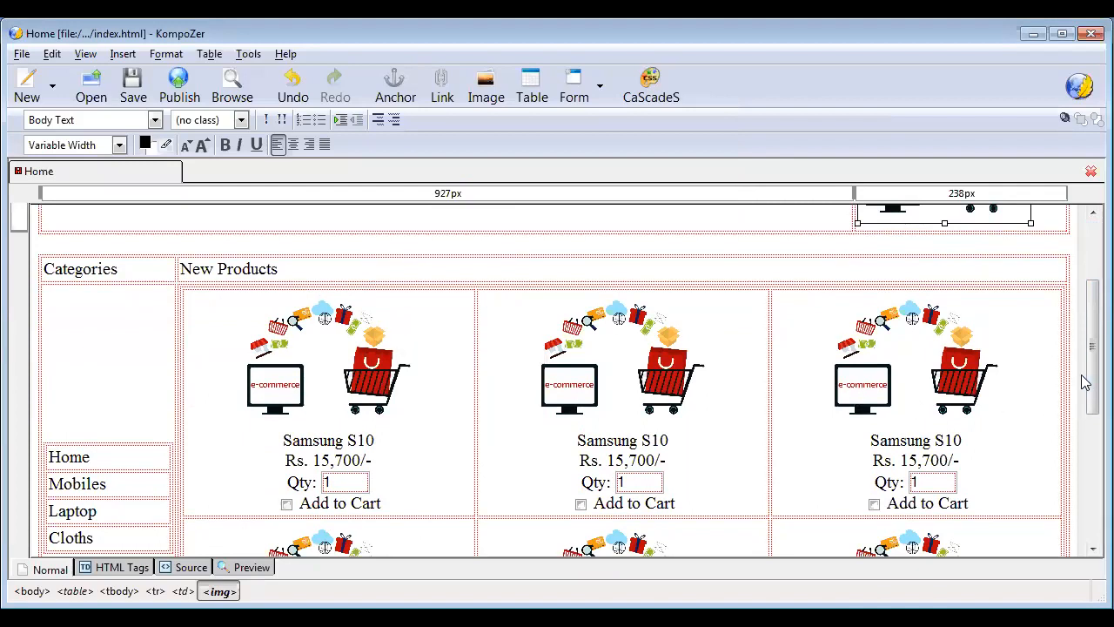
drag(1089, 383, 1088, 452)
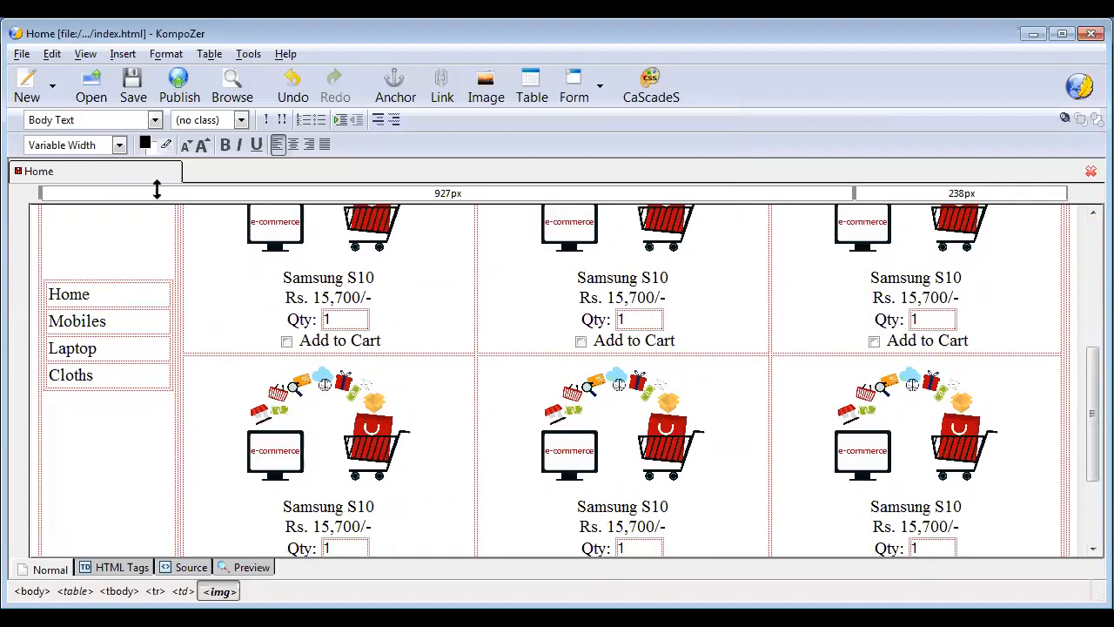